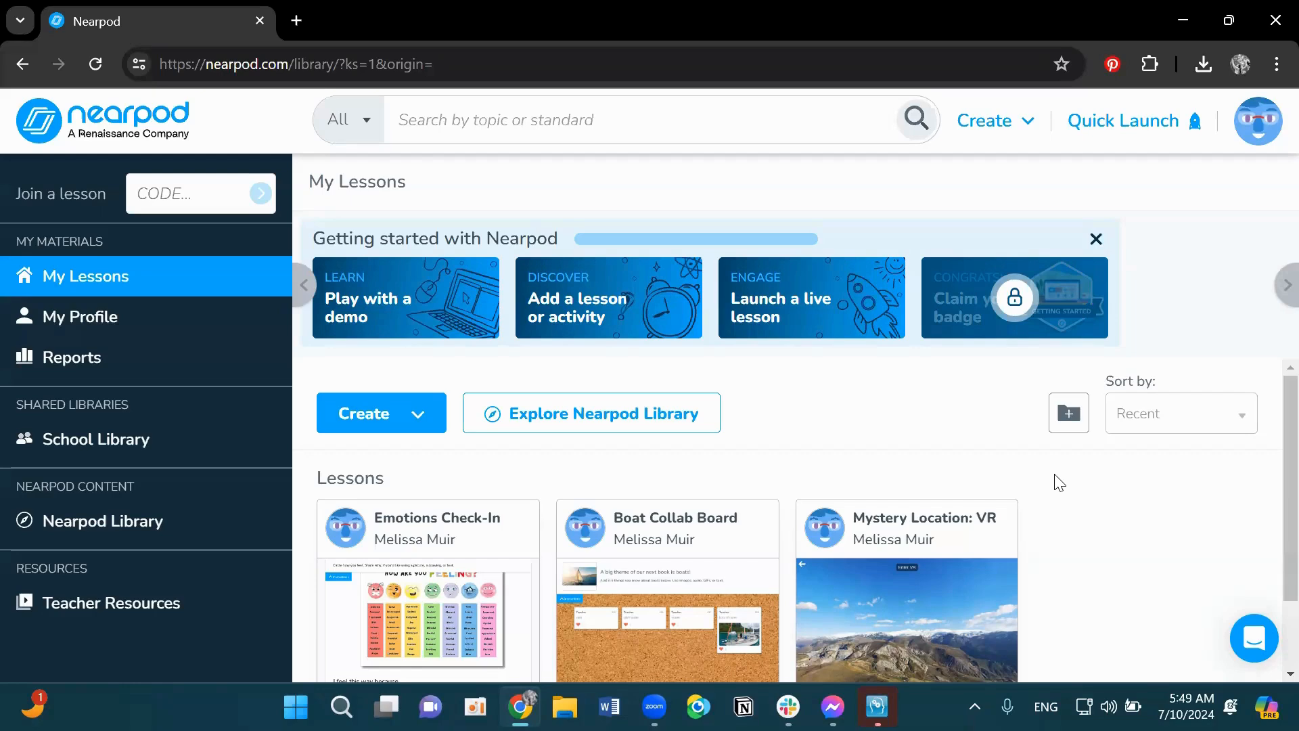
- Start creating a new Video lesson
left_click(421, 428)
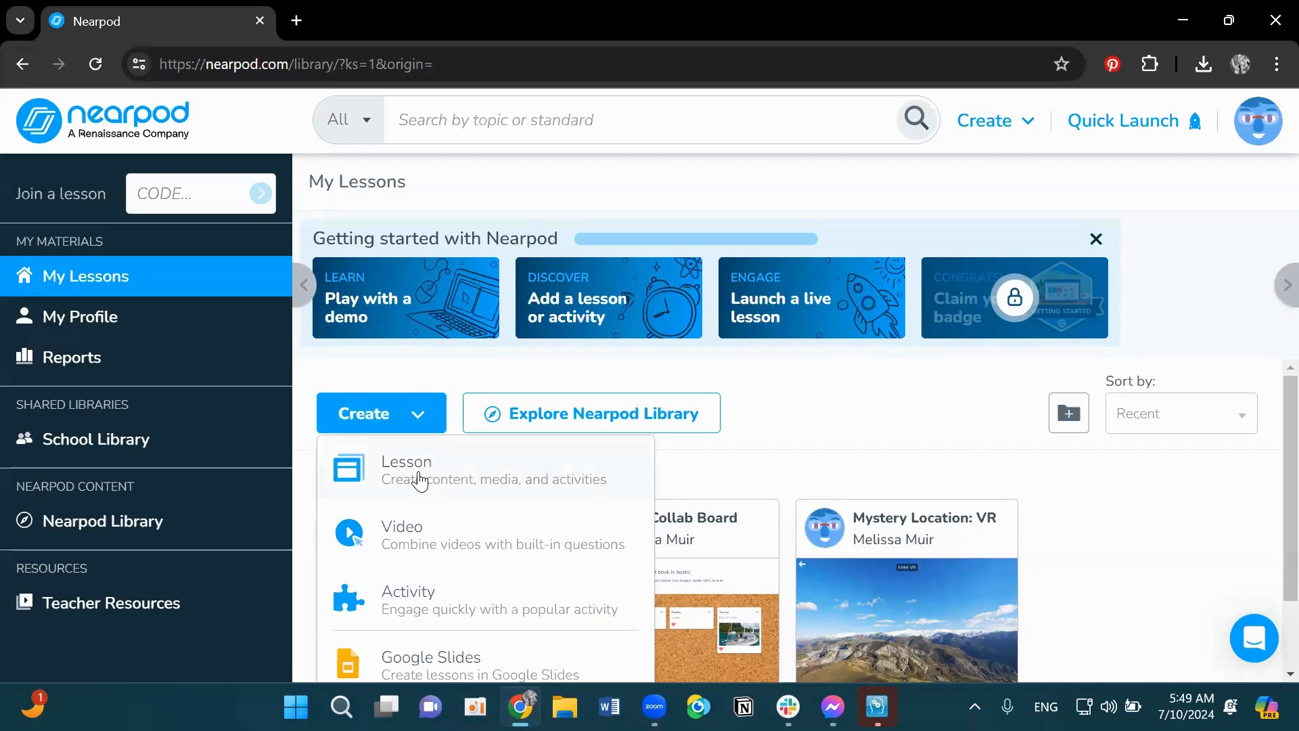
left_click(423, 547)
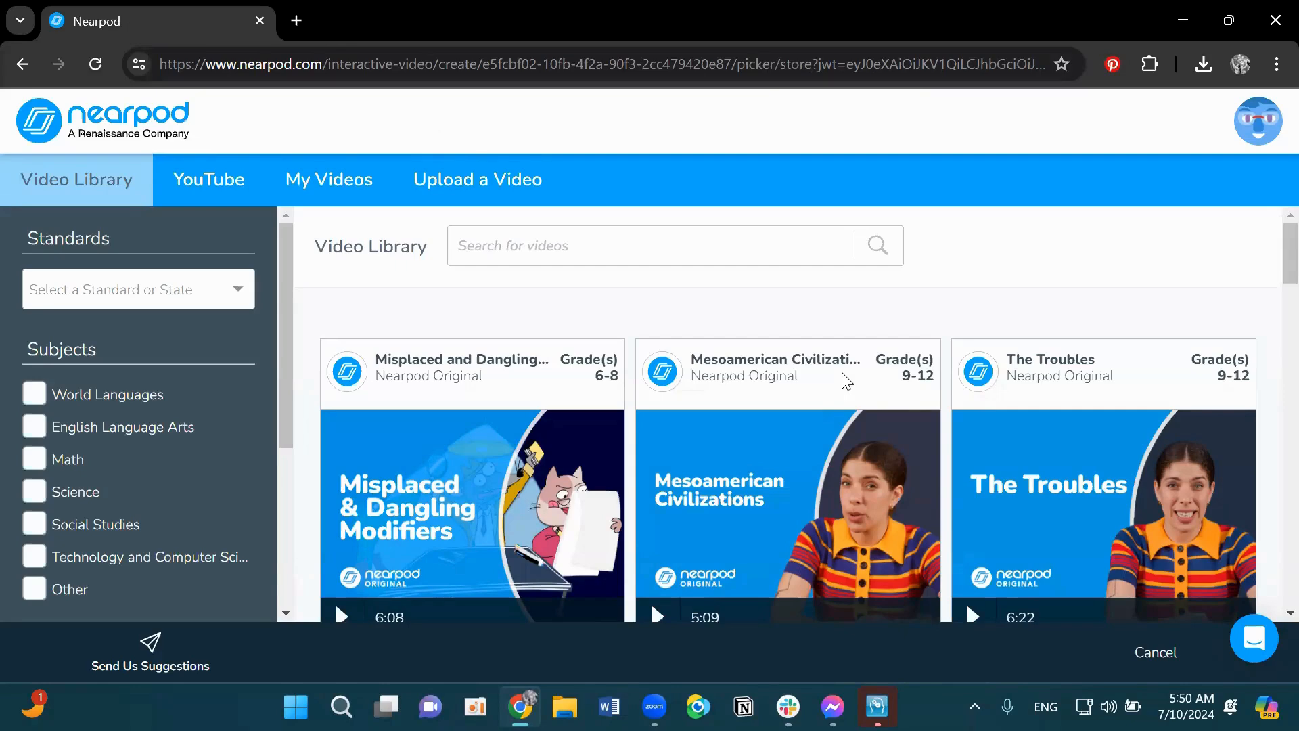
- Search the video library for landforms
left_click(220, 289)
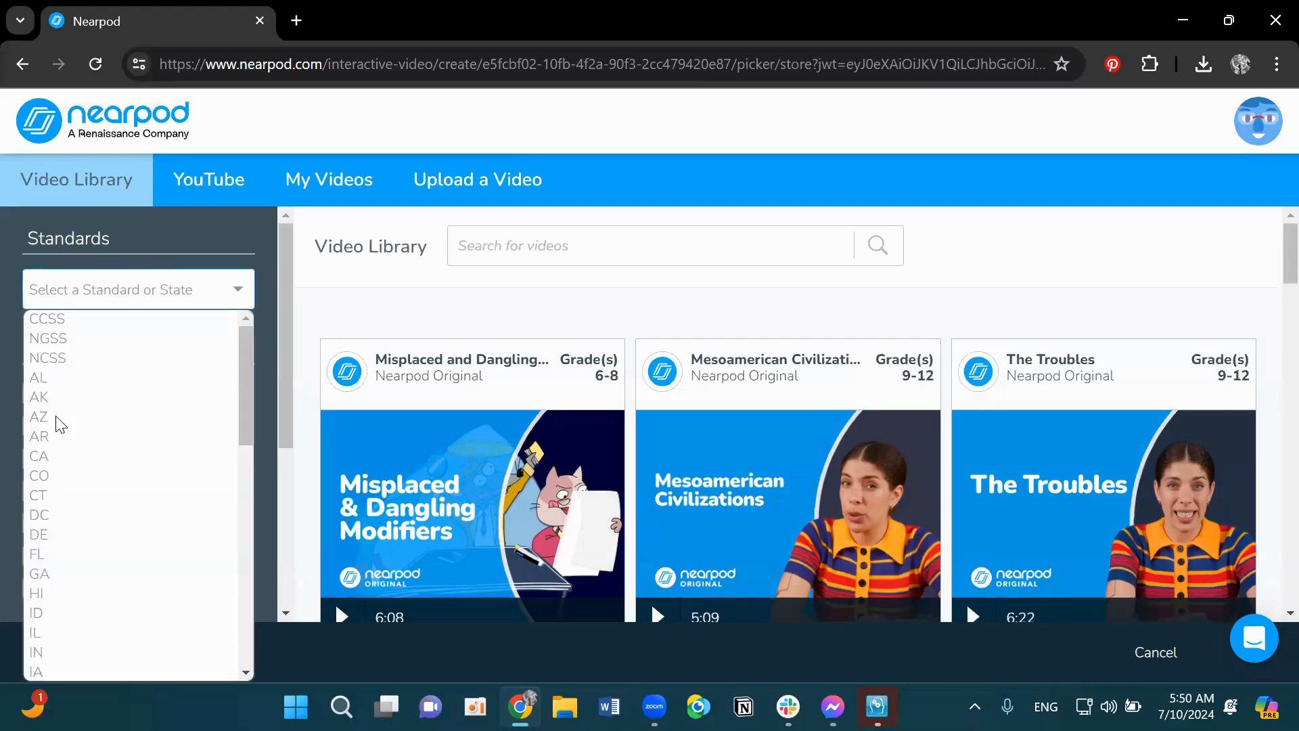
left_click(143, 233)
scroll(186, 373, "down", 1)
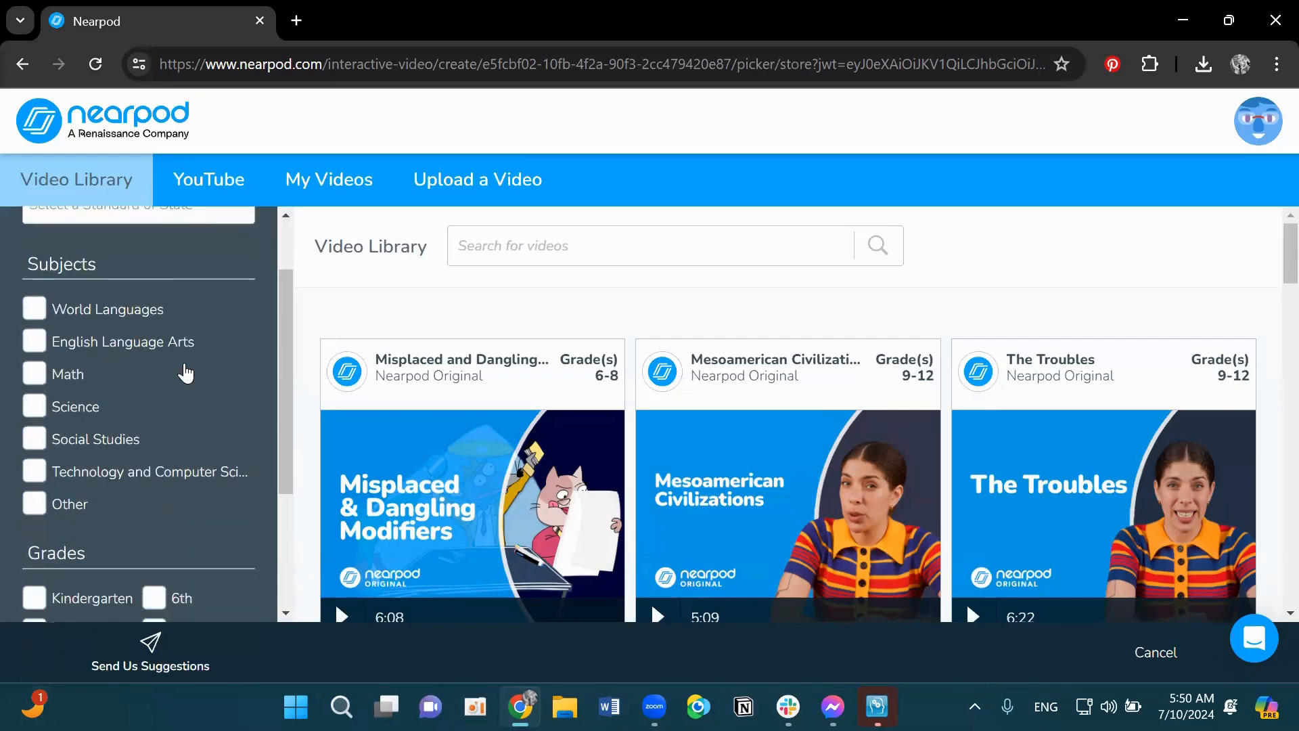
scroll(186, 373, "down", 5)
scroll(215, 498, "up", 1)
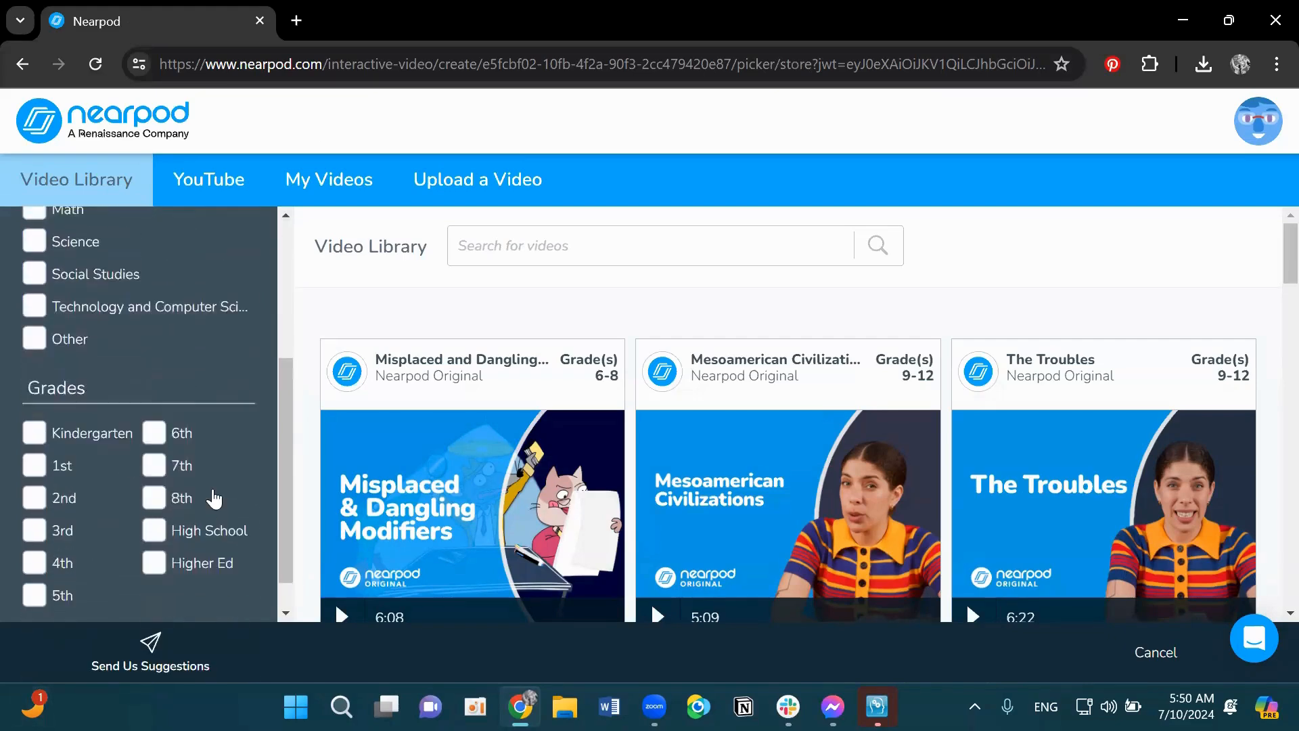
scroll(214, 499, "up", 3)
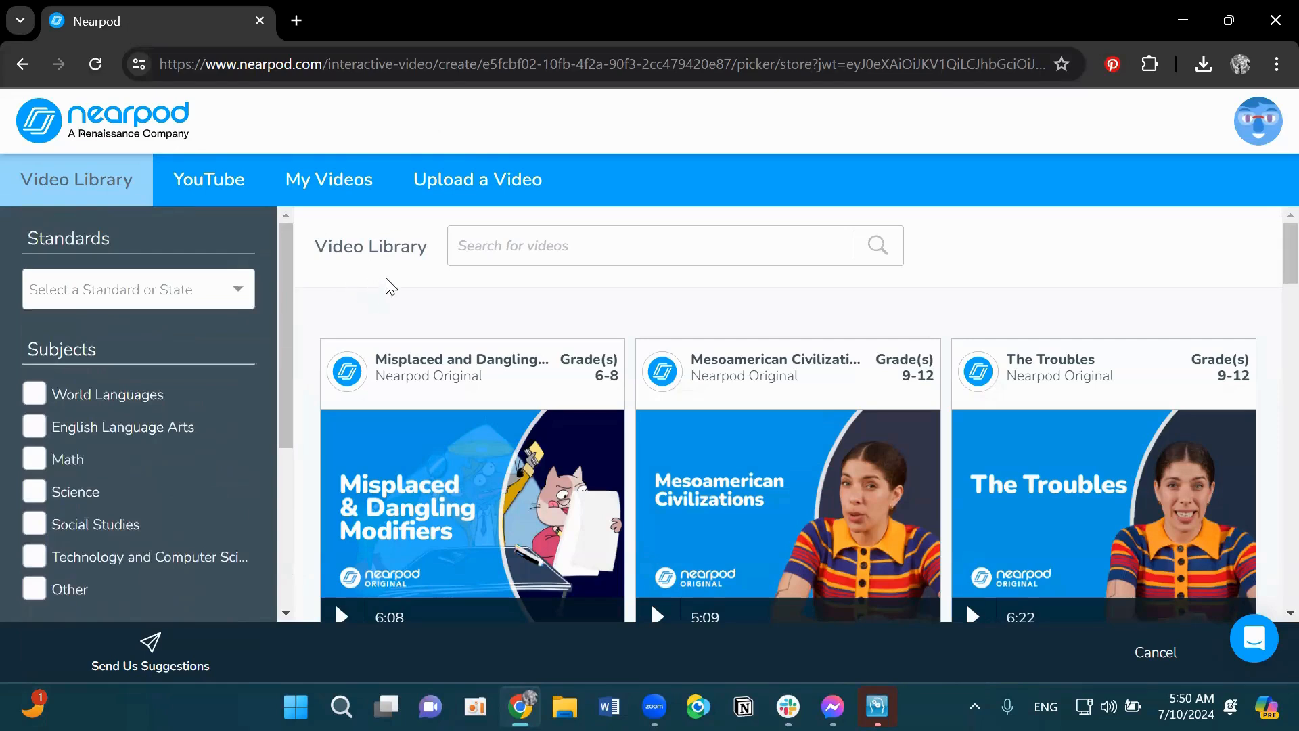
left_click(515, 246)
type("la")
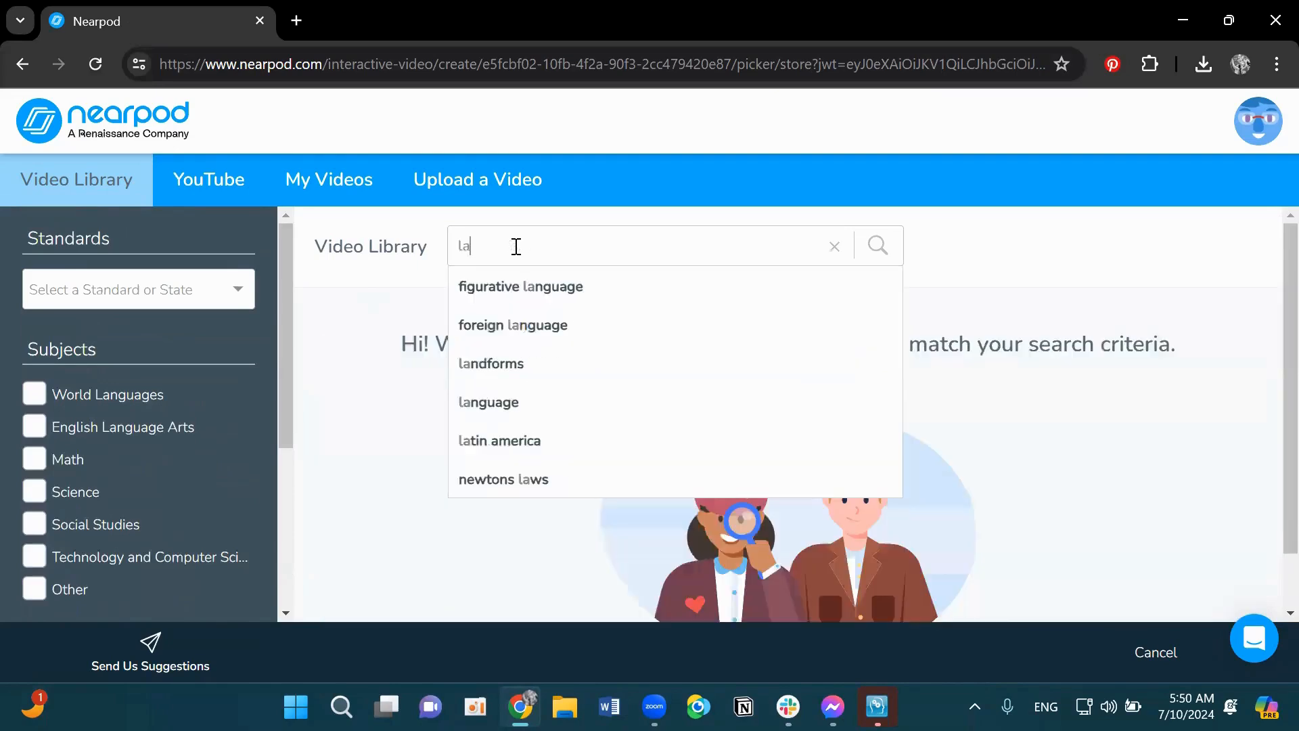
type("ndforms")
key("Return")
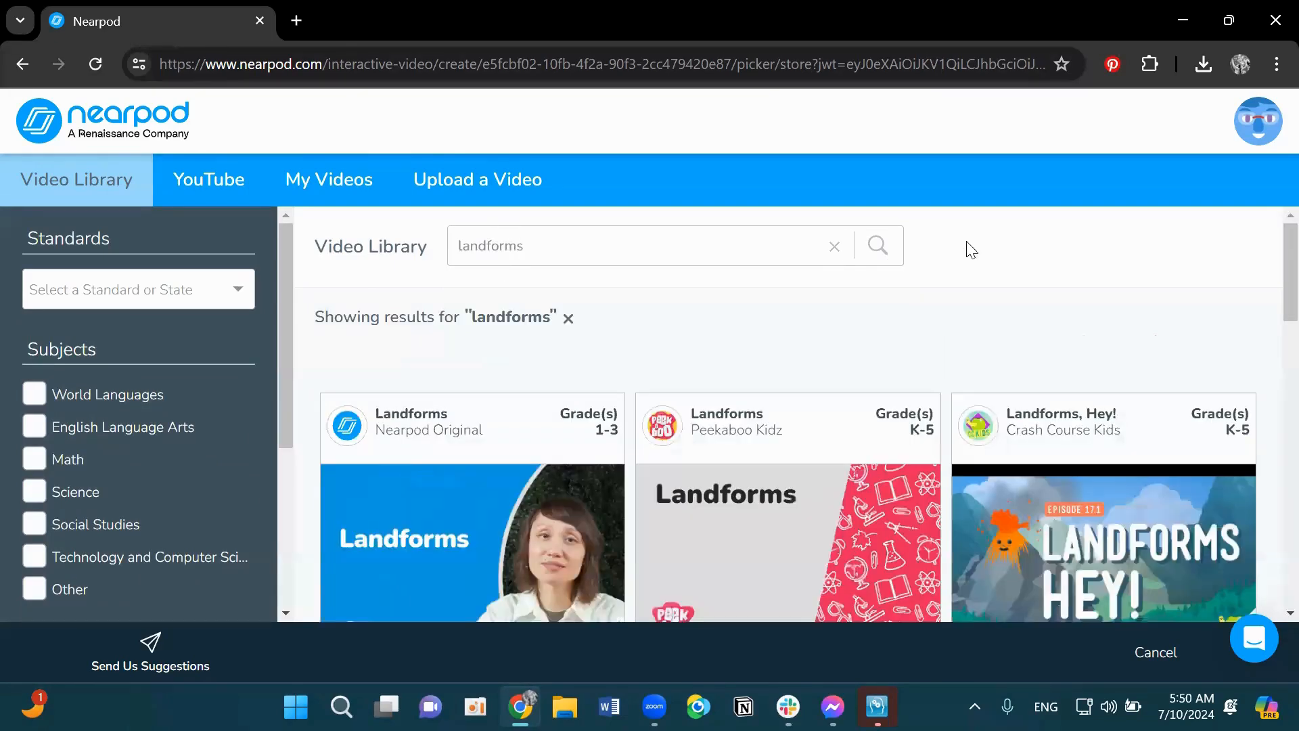
- Open the Nearpod Original 'Landforms' video for grades 1-3 in the editor
scroll(986, 250, "down", 1)
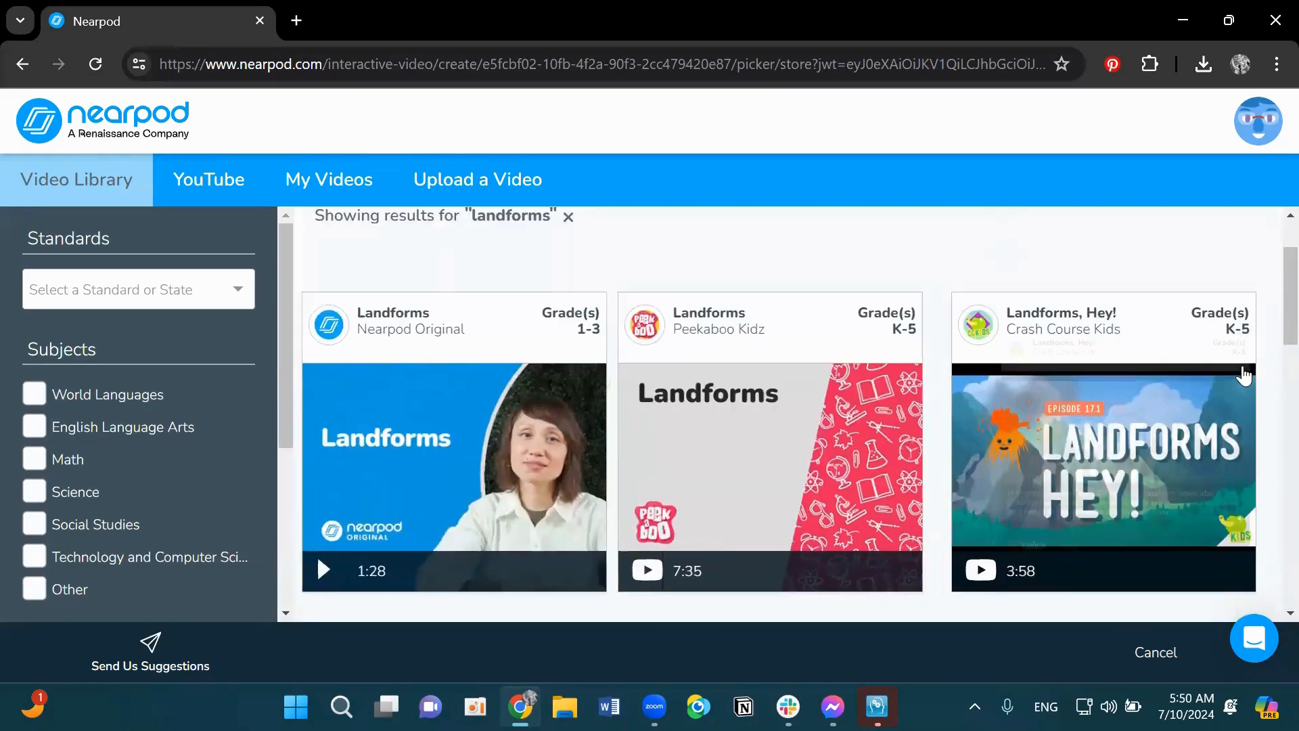
mouse_move(913, 392)
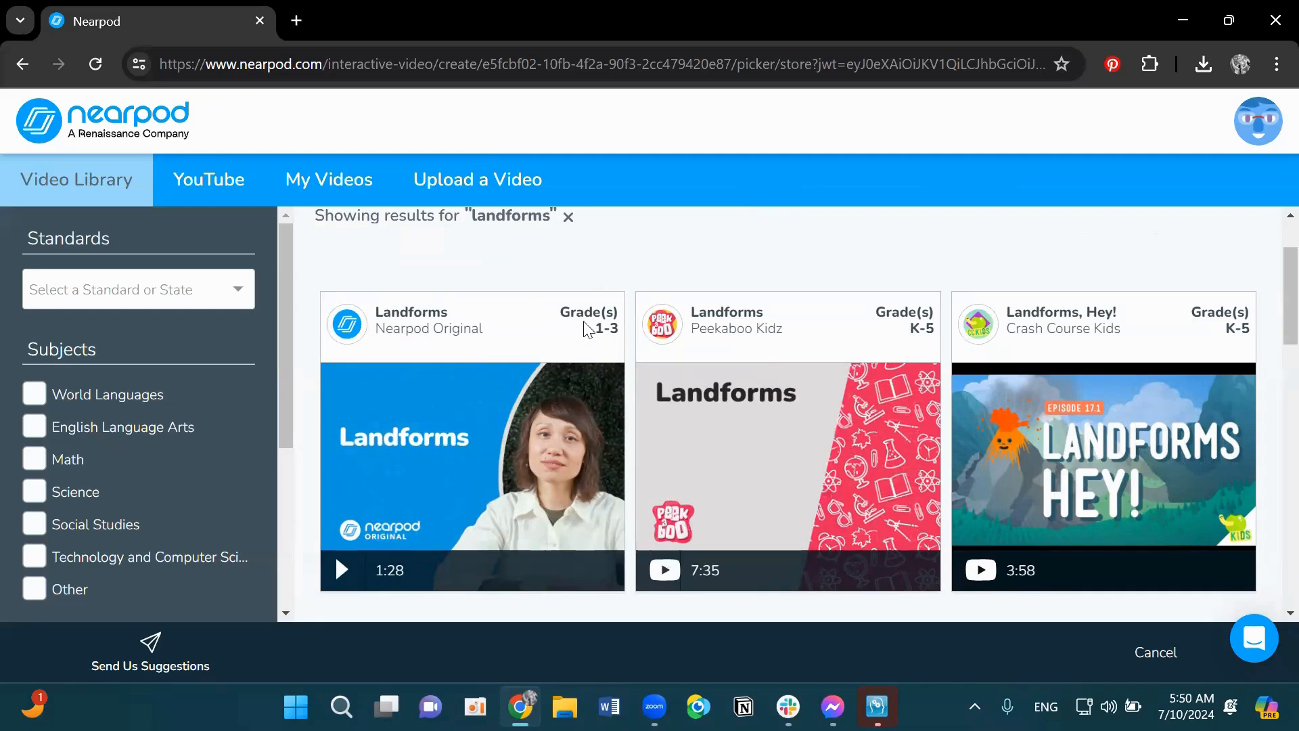
left_click(486, 447)
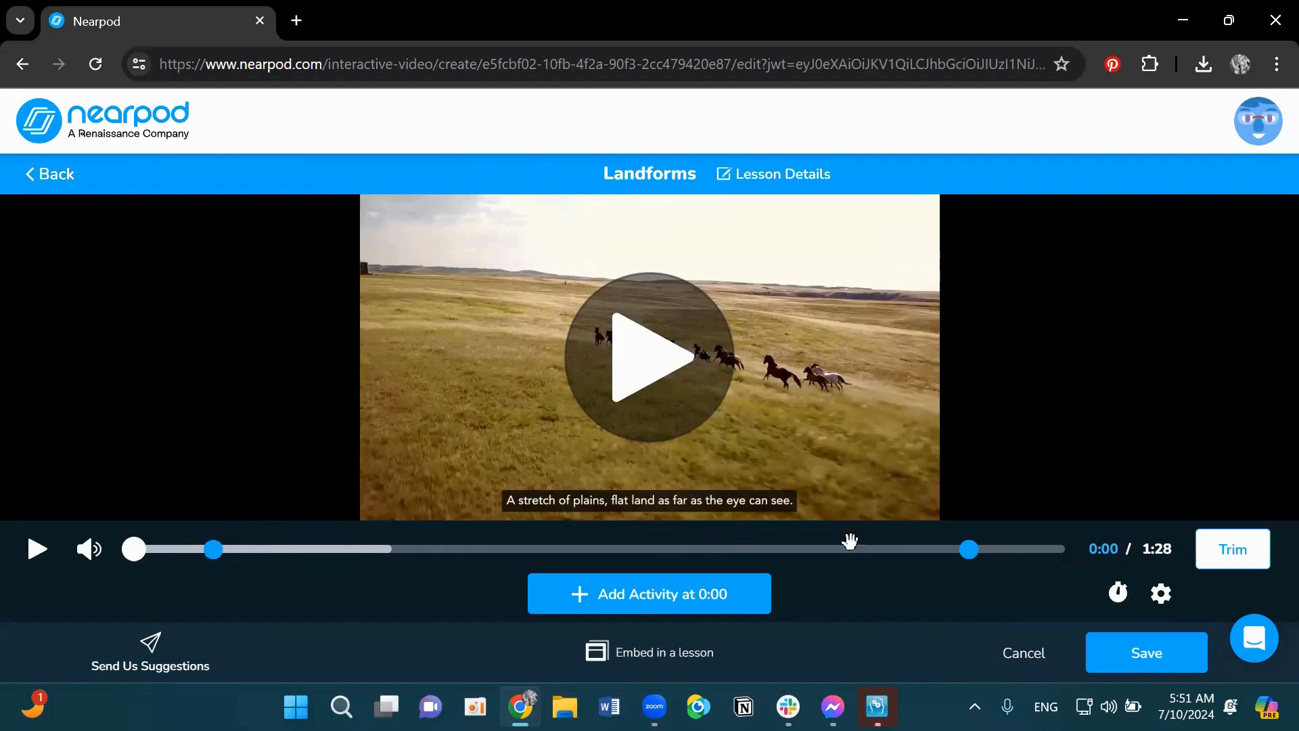
- Delete the existing open-ended question at 0:07 from the video
mouse_move(969, 551)
left_click(178, 549)
left_click(216, 549)
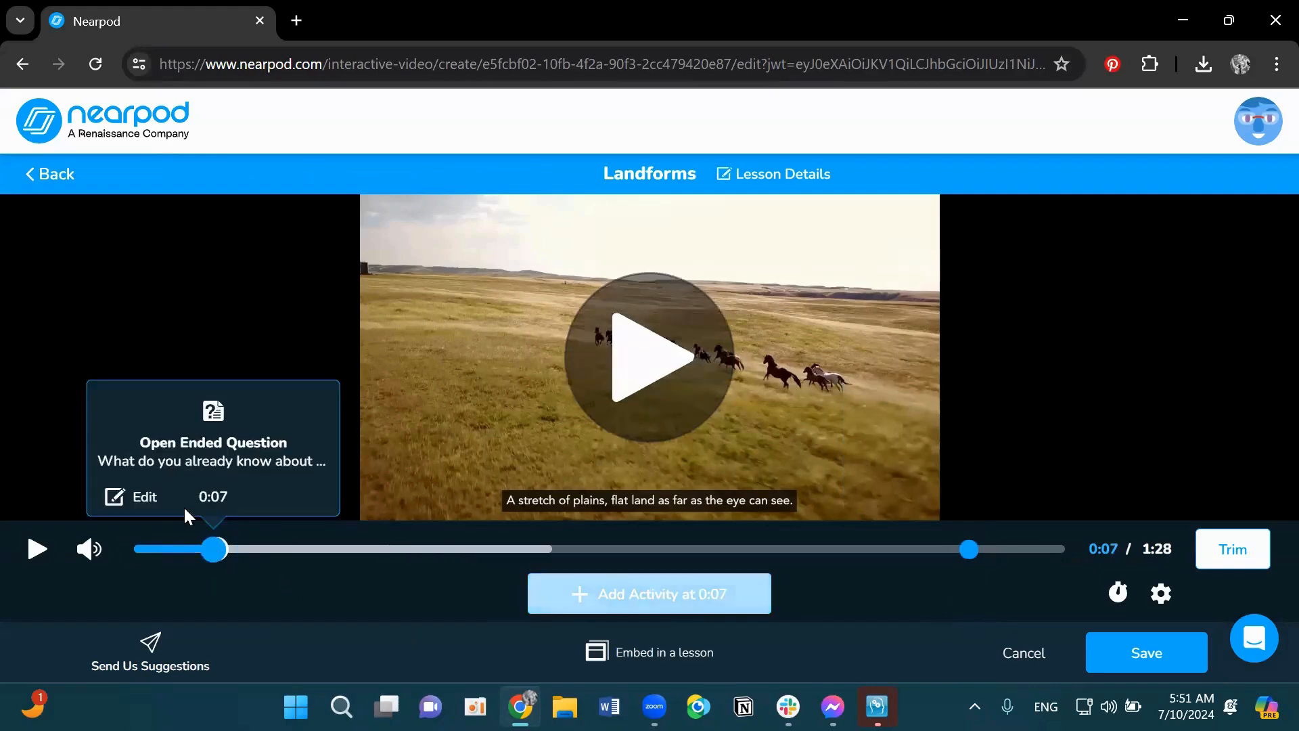
left_click(145, 498)
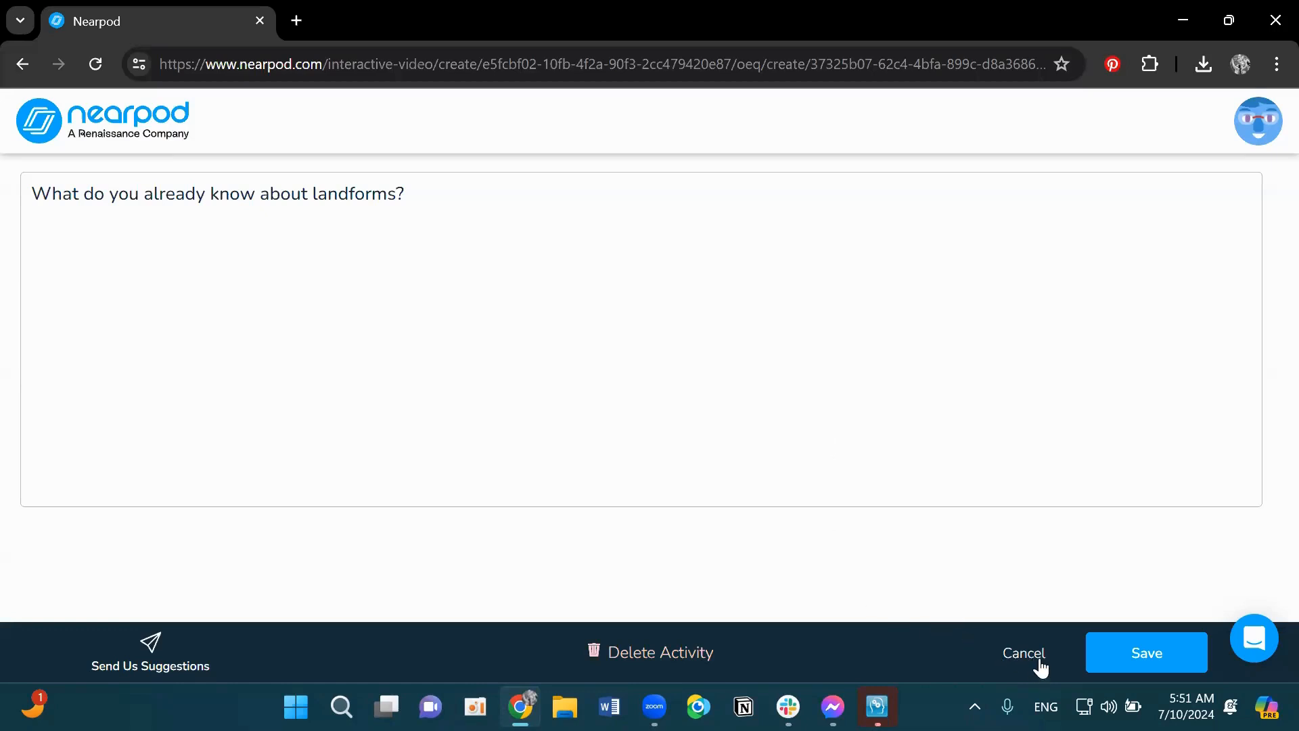
left_click(728, 357)
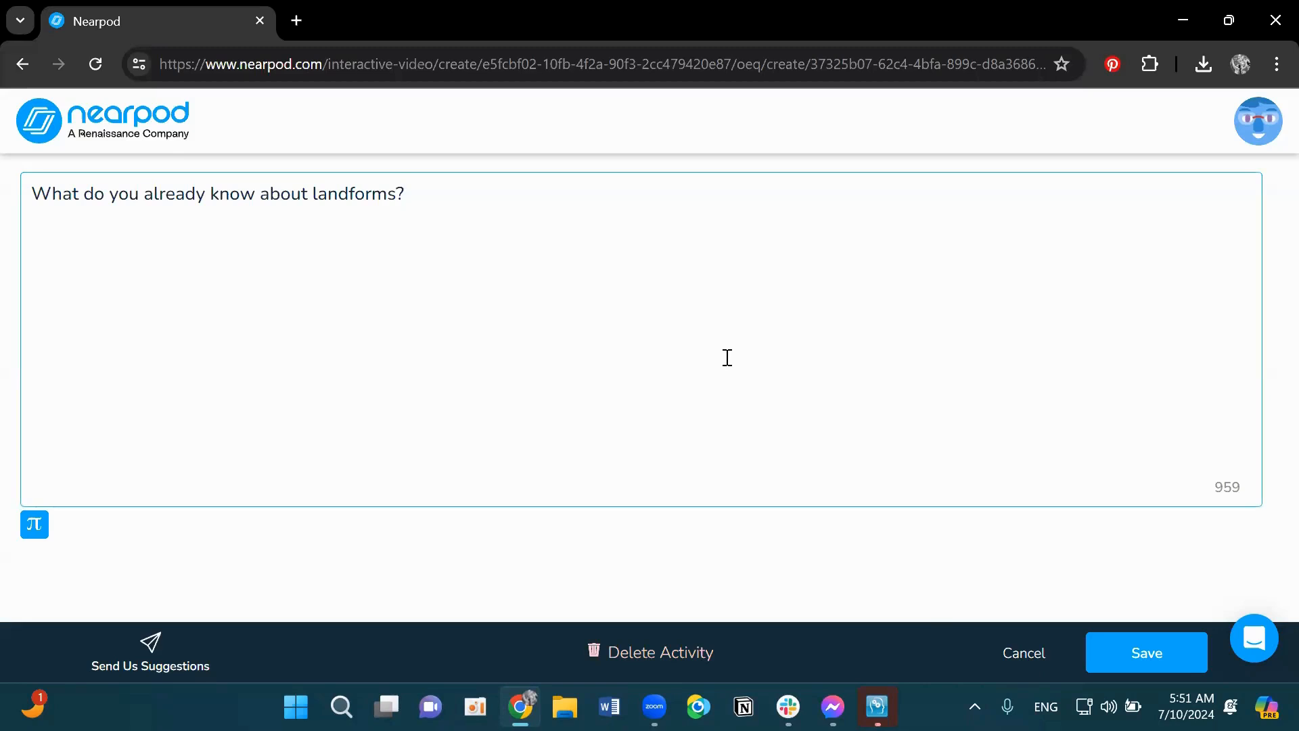
left_click(685, 662)
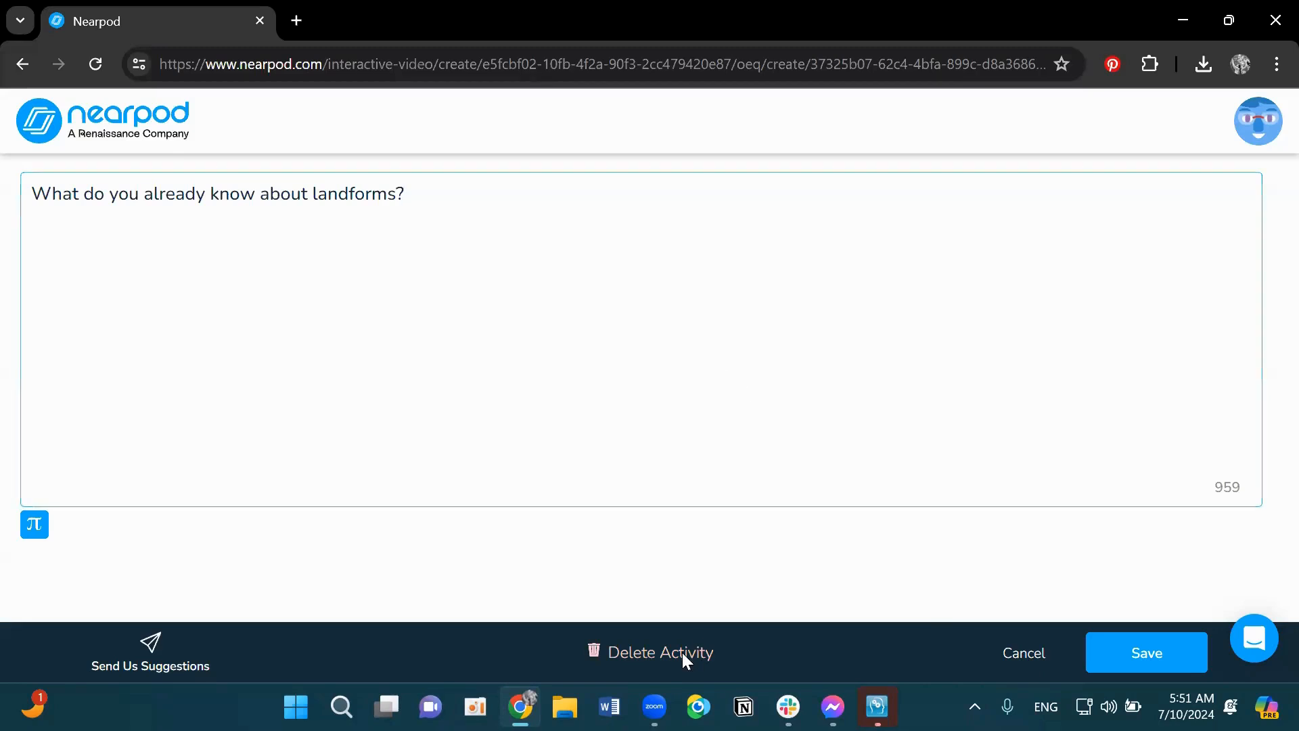
left_click(716, 409)
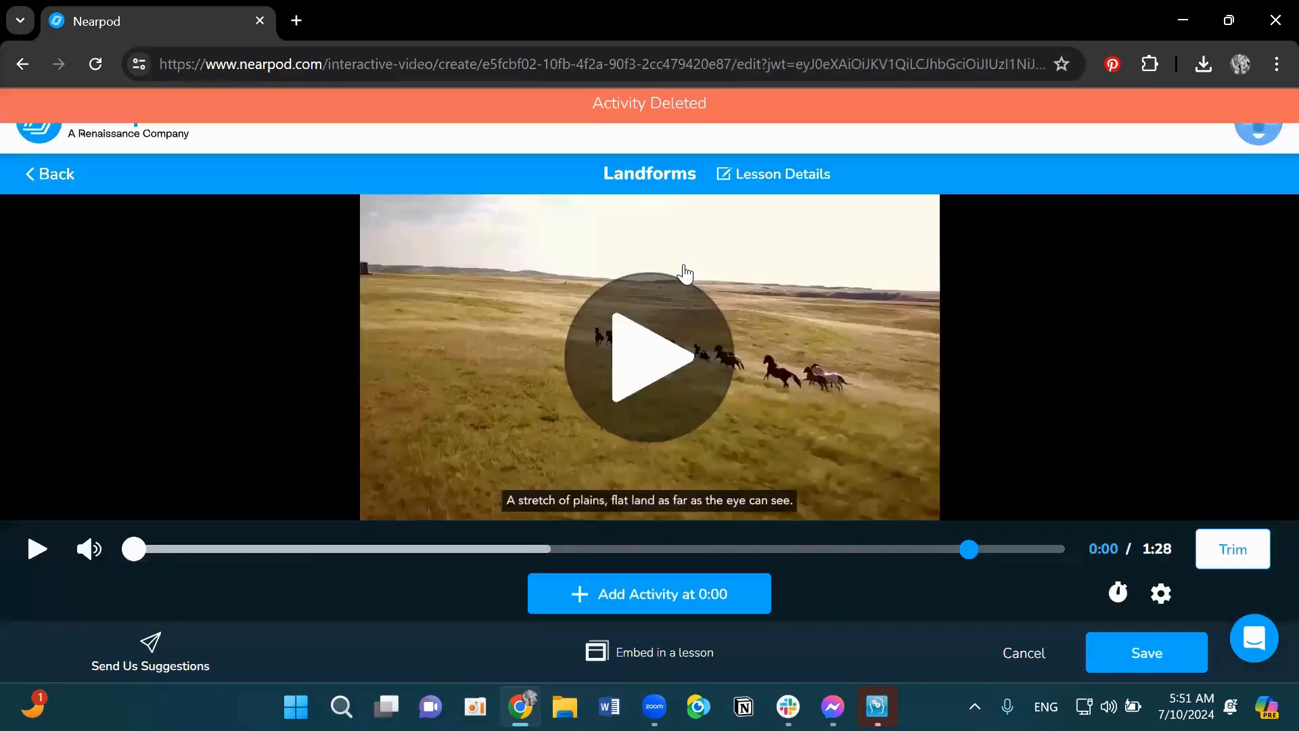
- Add a multiple choice question at 0:00 asking 'Which of the following is NOT a landform?' with answers Mountain, Valley, Cheeto, Cliff
left_click(623, 604)
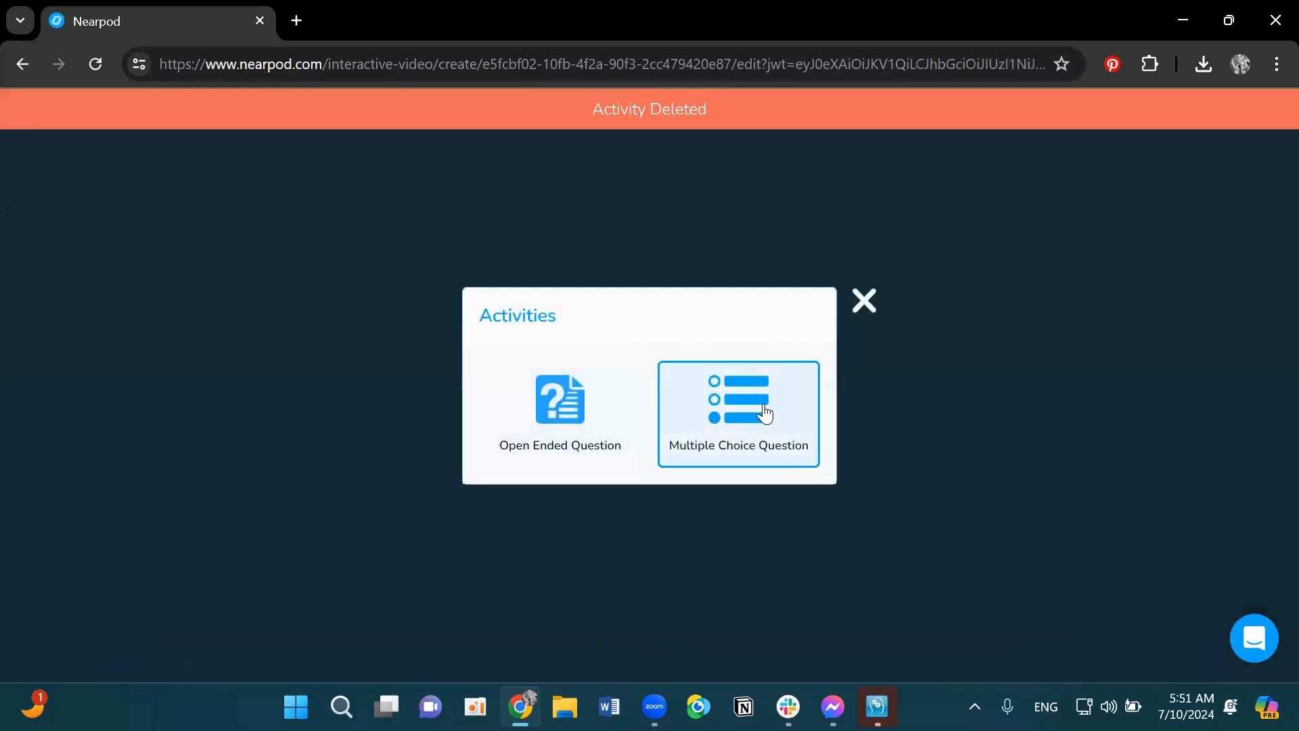
left_click(716, 409)
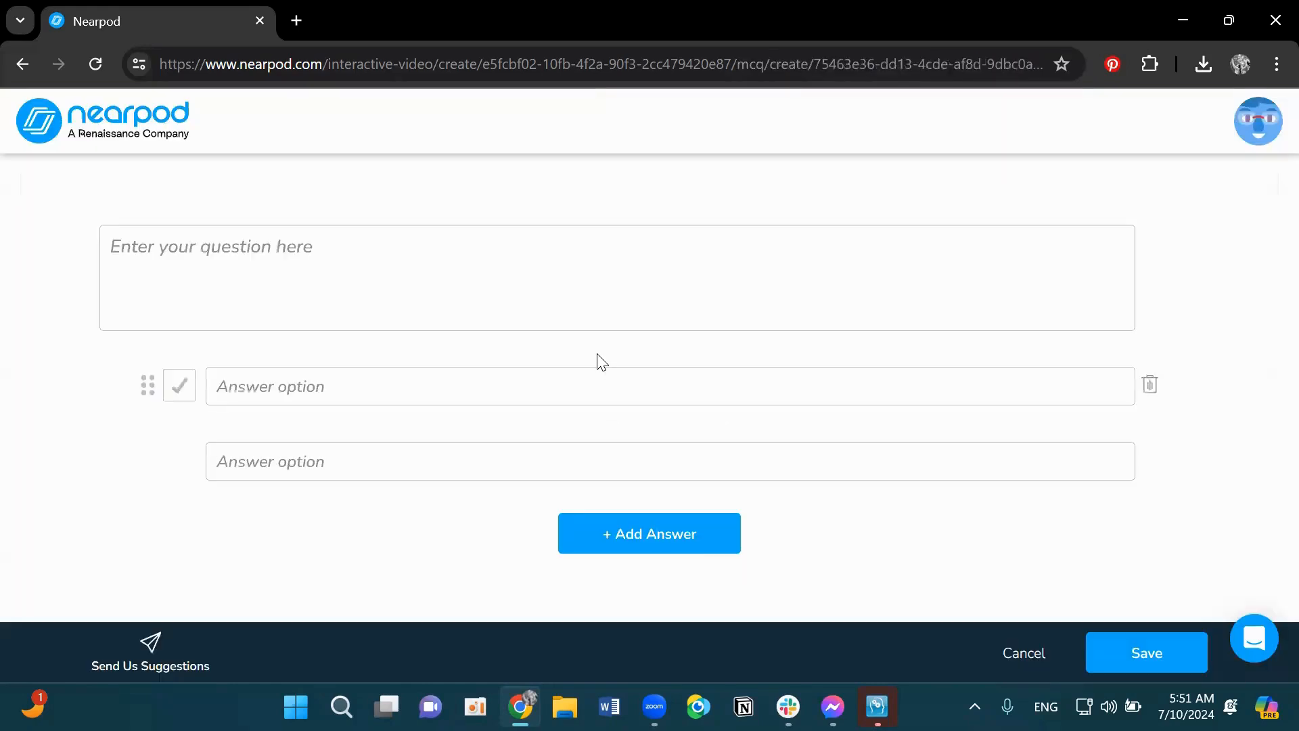
left_click(363, 251)
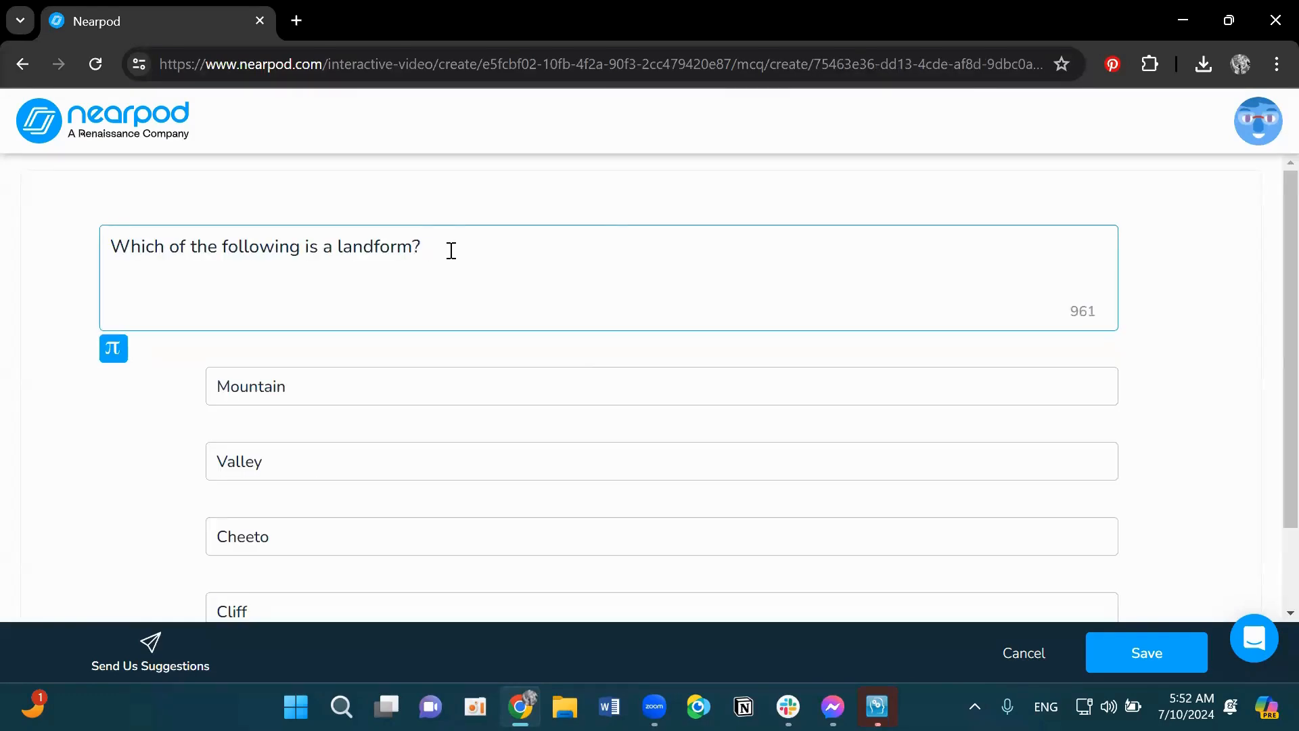
left_click(319, 249)
type("NOT")
- Mark Cheeto as the correct answer and save the question
scroll(472, 321, "down", 2)
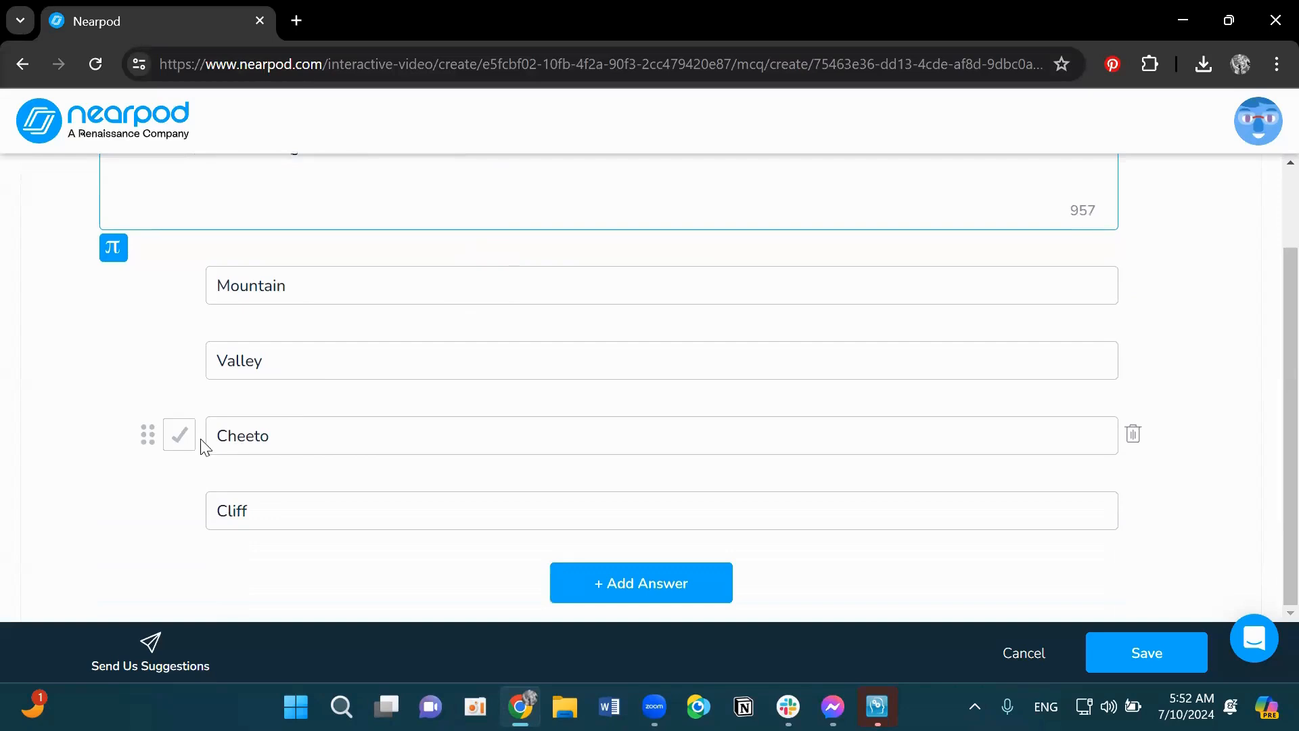
left_click(176, 442)
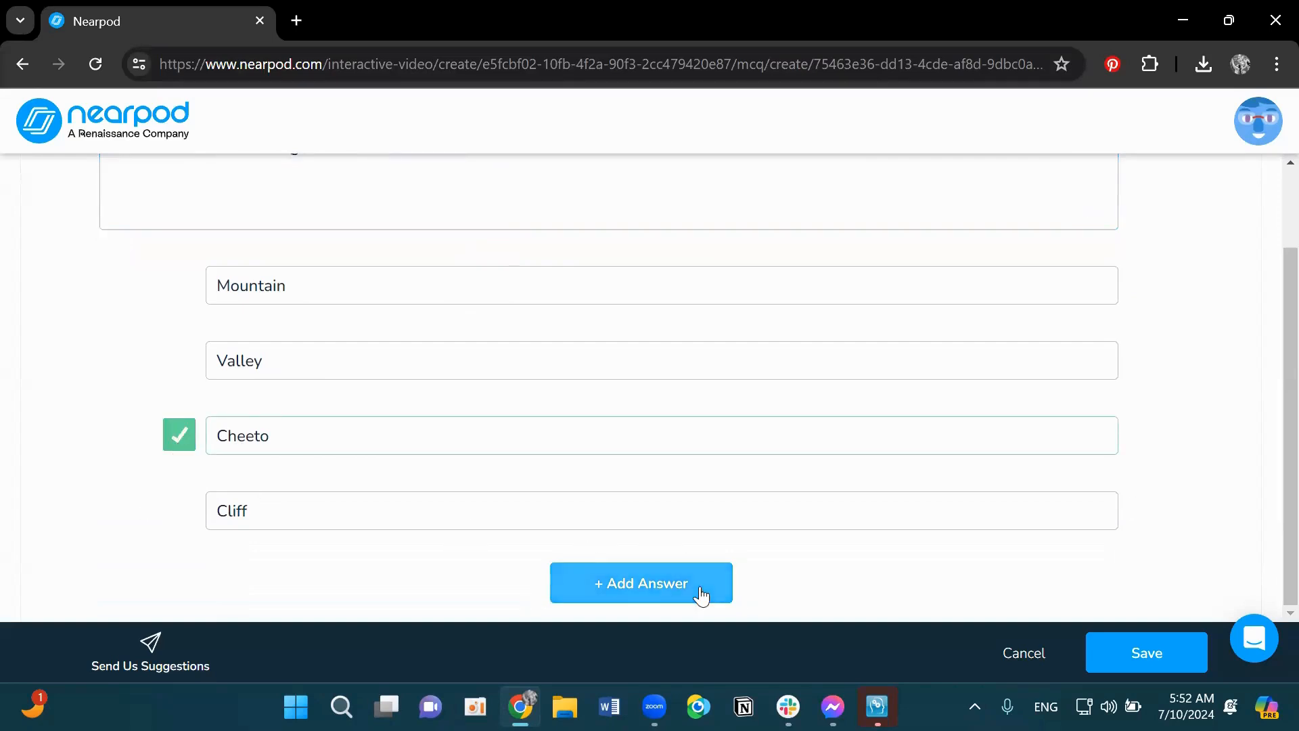
left_click(1176, 654)
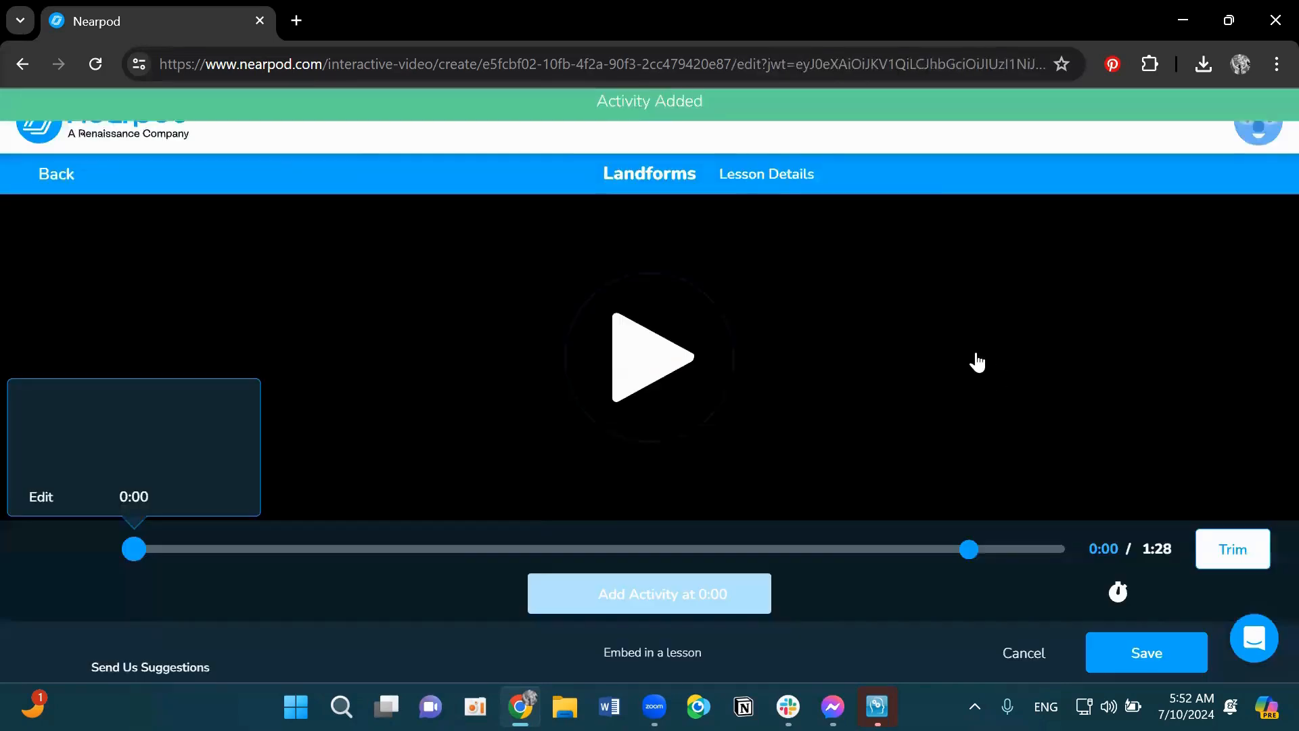
- Move the multiple choice question to 0:05 on the video timeline
mouse_move(151, 545)
left_mouse_down()
mouse_move(208, 558)
mouse_move(191, 550)
left_mouse_up()
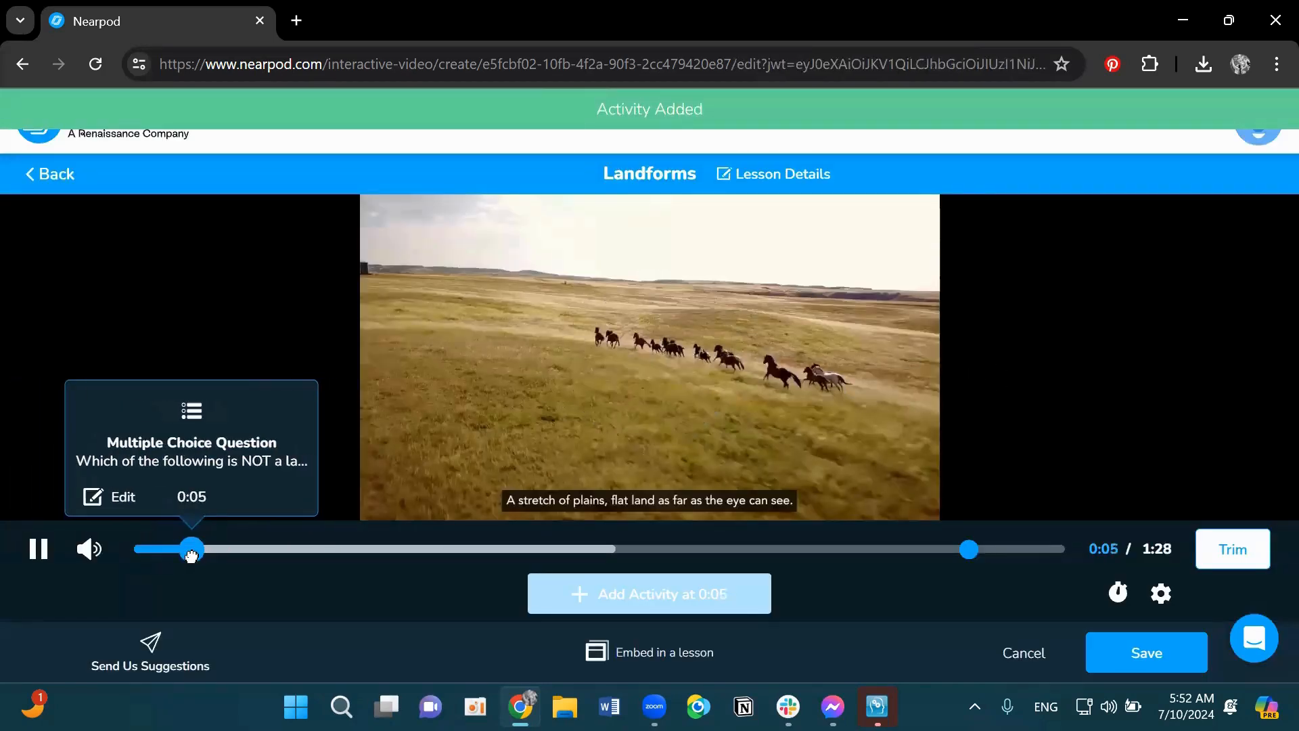
left_click(186, 302)
left_click(191, 292)
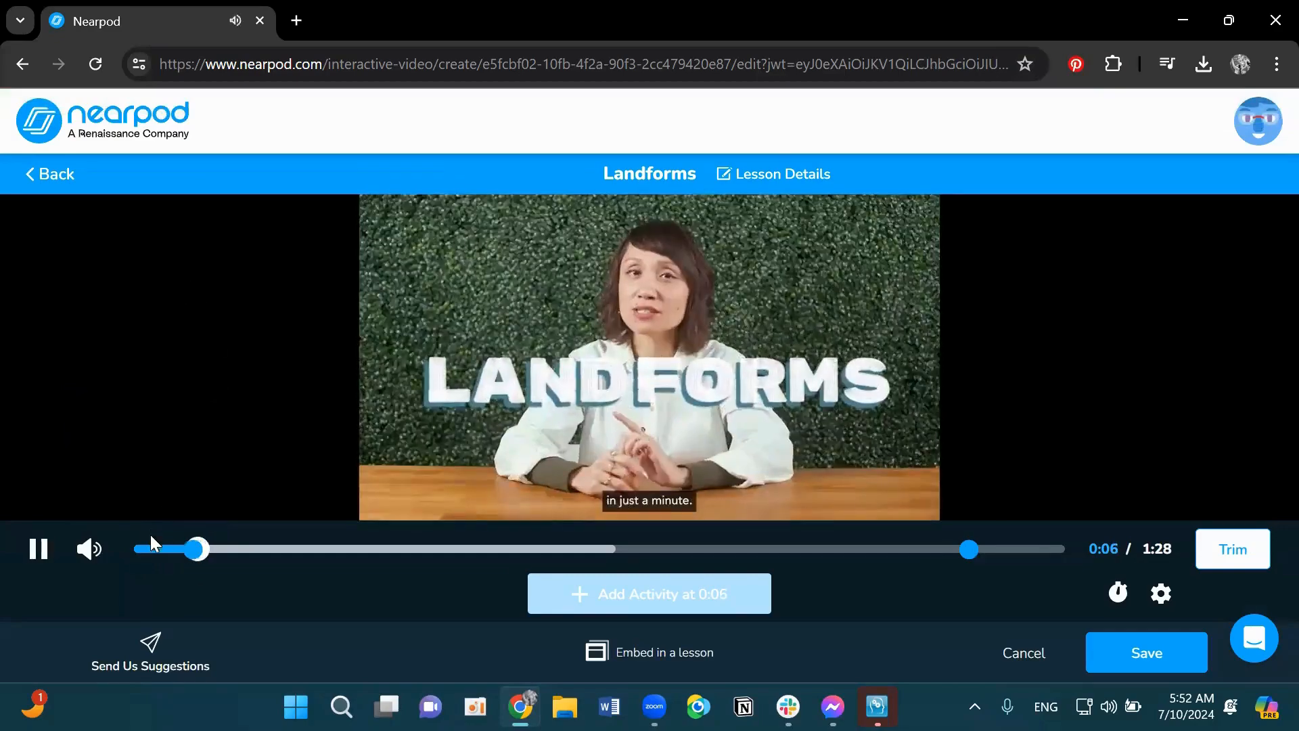
left_click(37, 549)
- Review the open-ended question at 1:19 and close it with Save
mouse_move(972, 560)
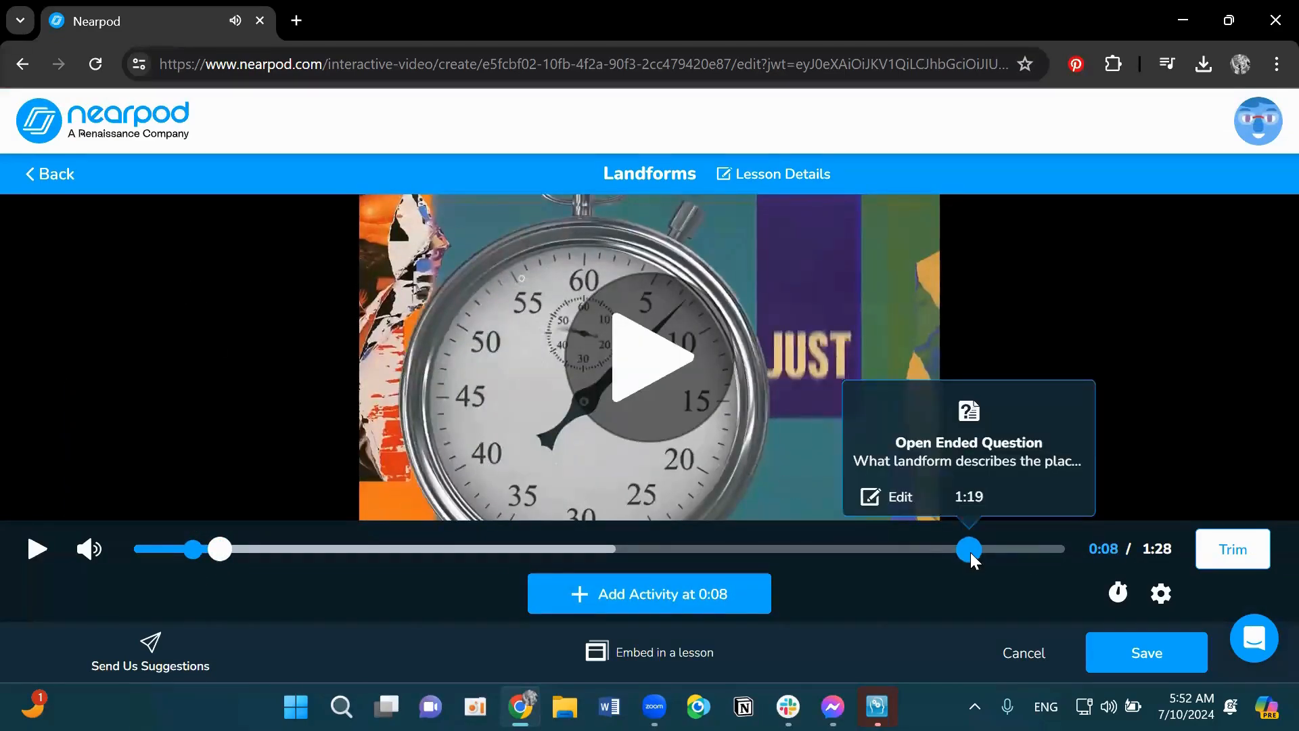
left_click(887, 495)
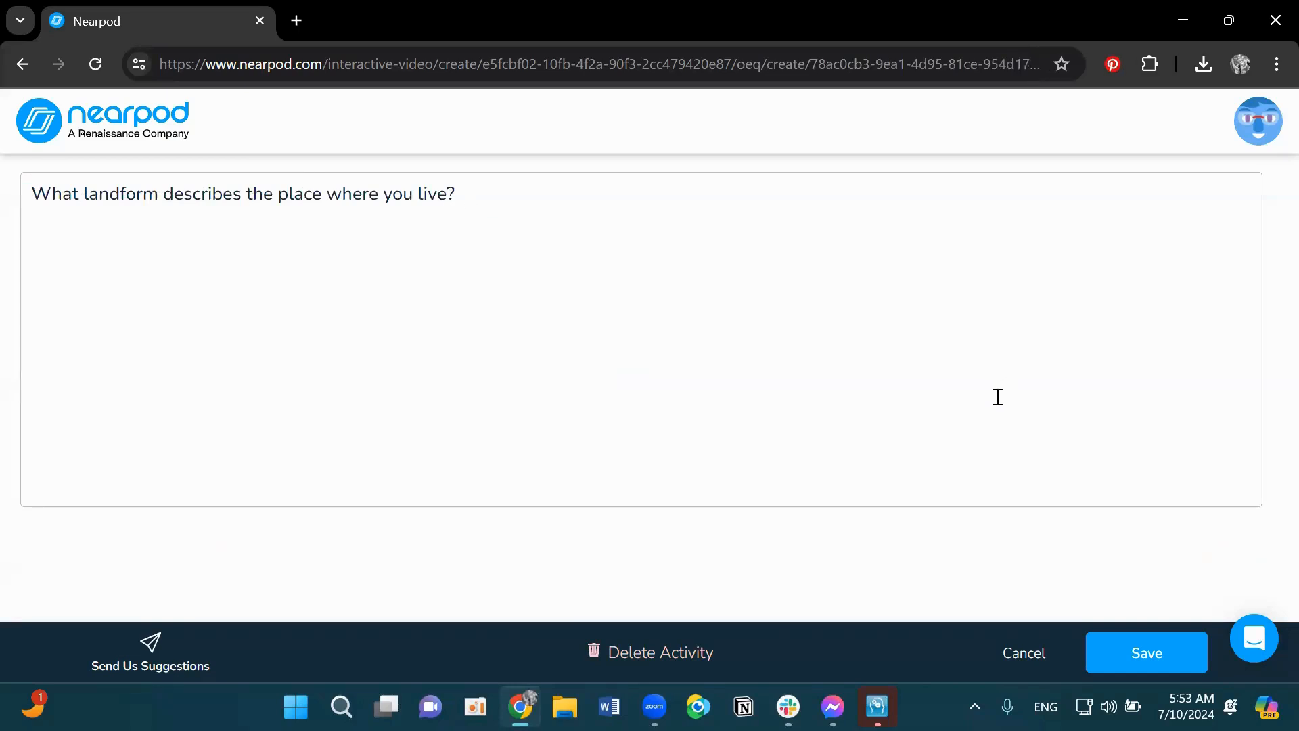
left_click(1148, 656)
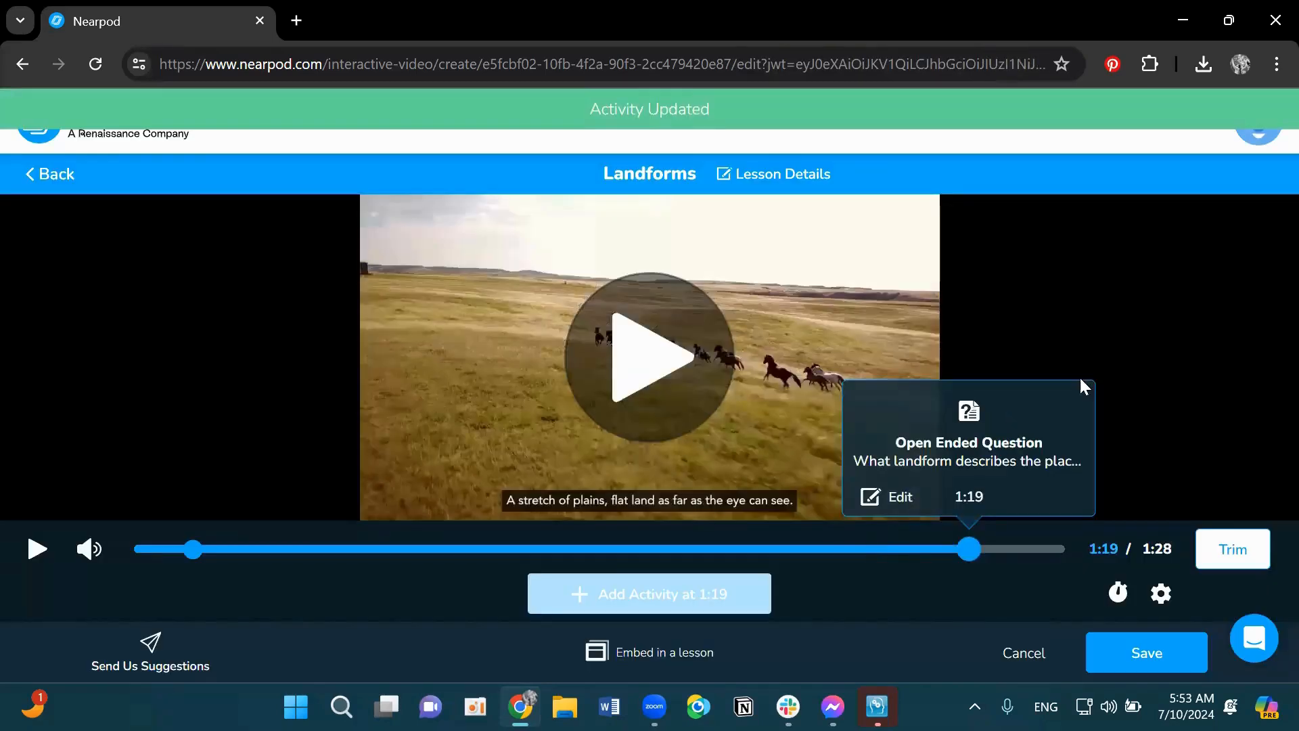
left_click(1136, 658)
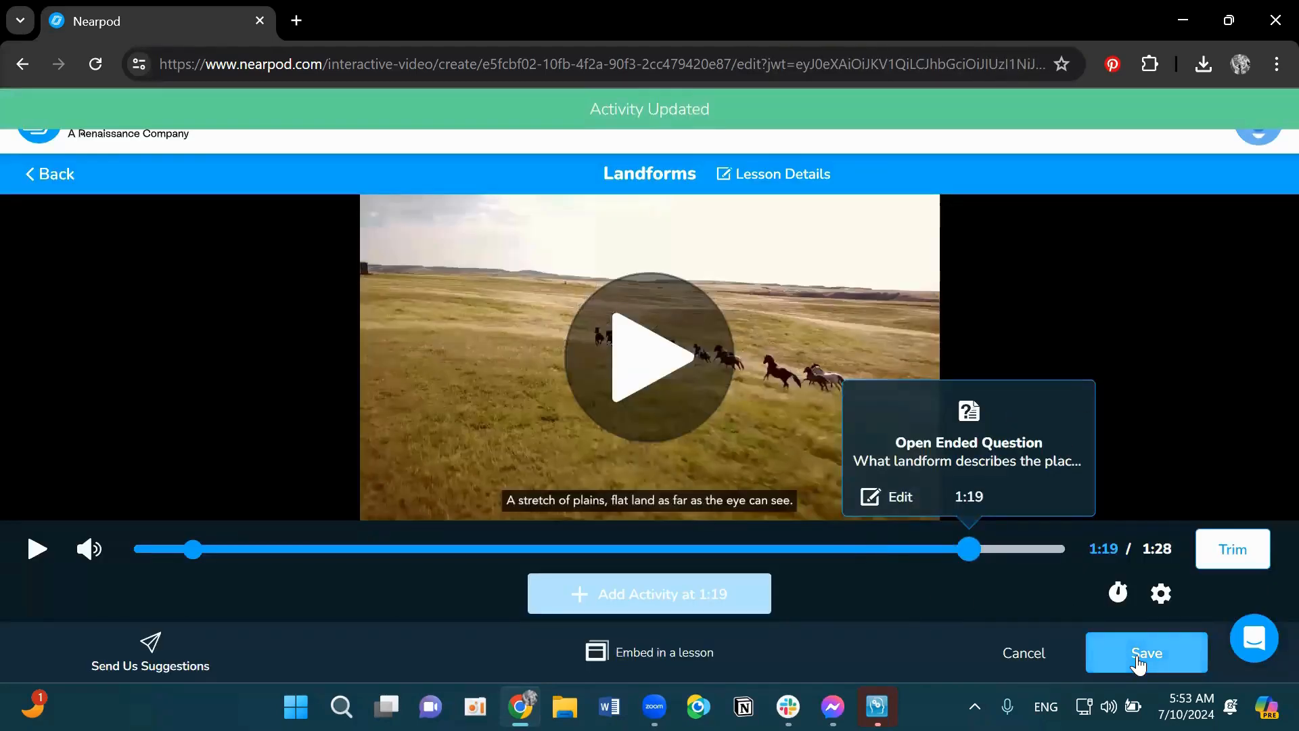
left_click(1234, 550)
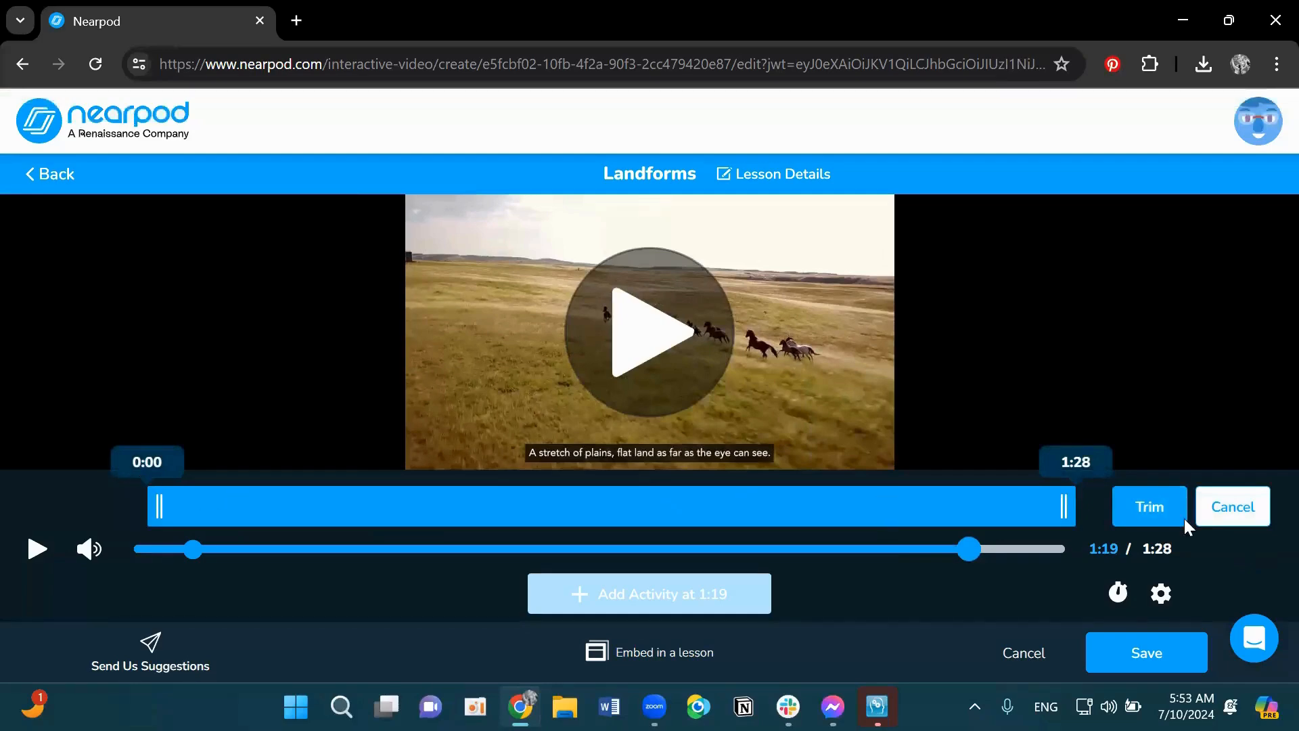
left_click(1231, 513)
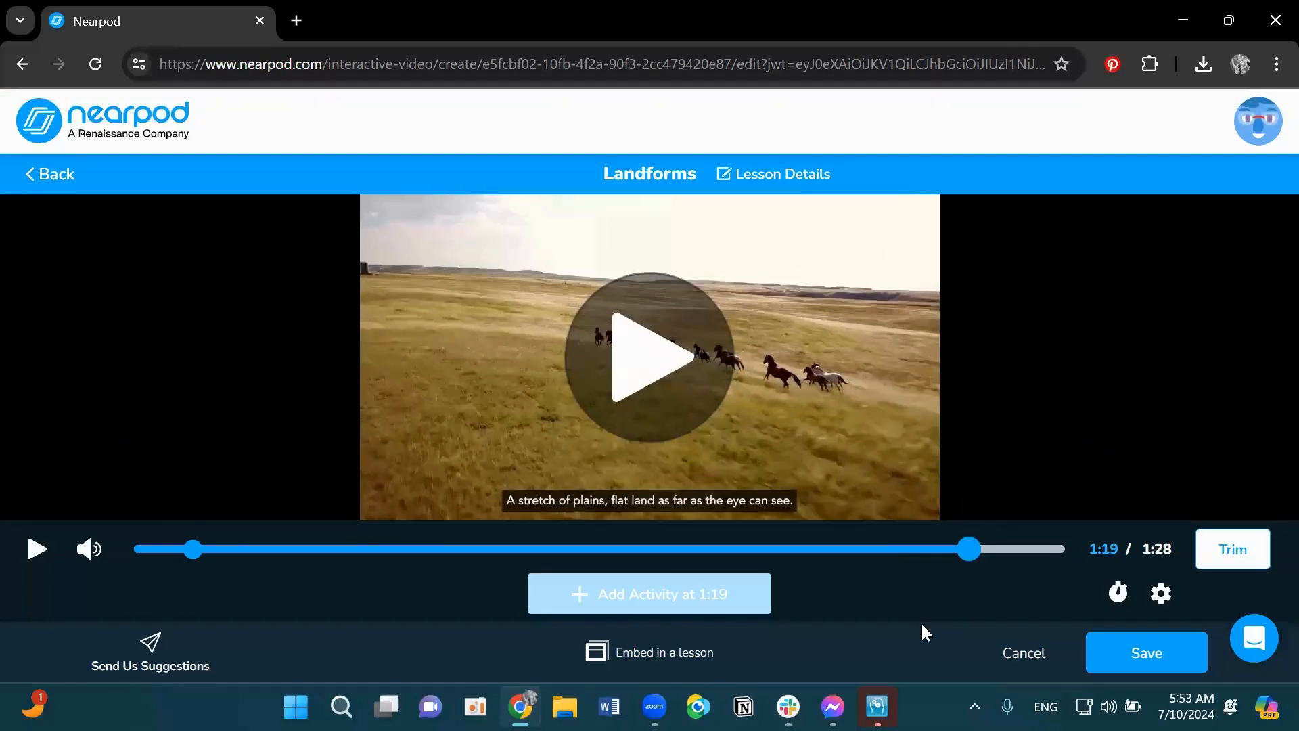
- Review the playback speed options and save the Landforms video lesson
left_click(1120, 594)
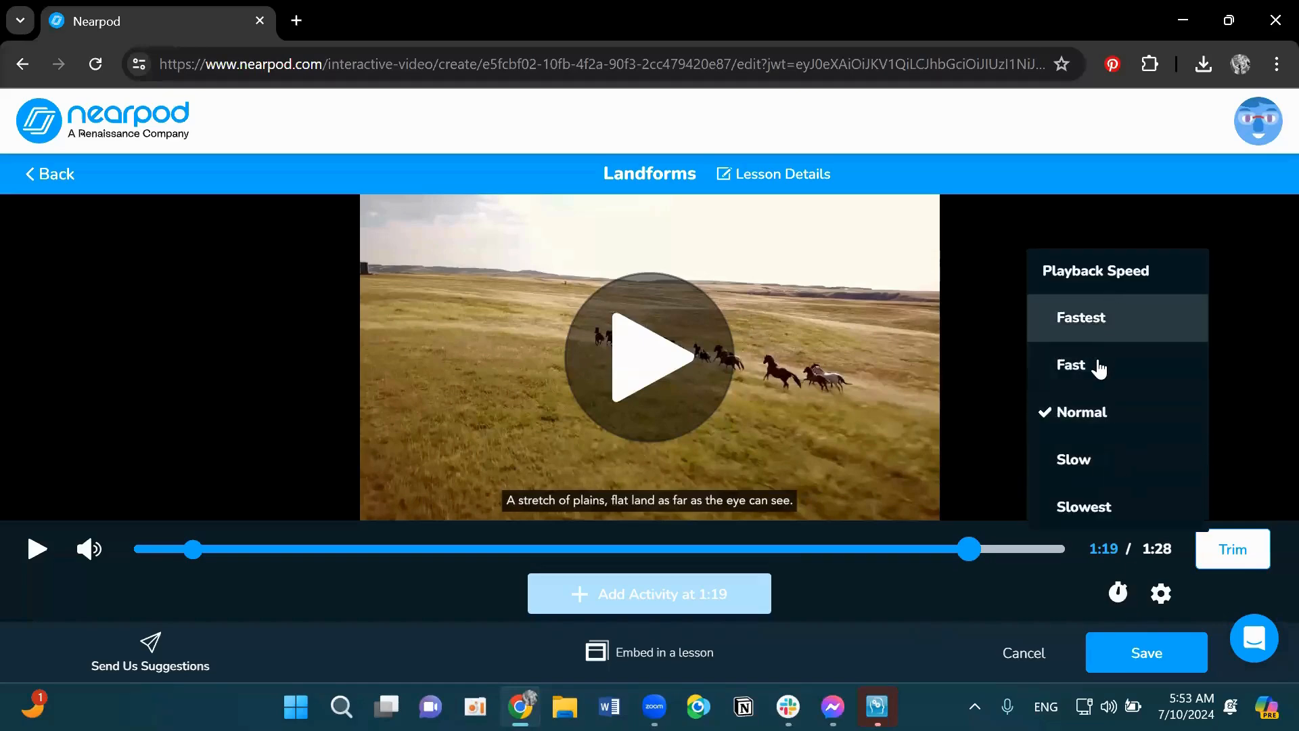
left_click(922, 607)
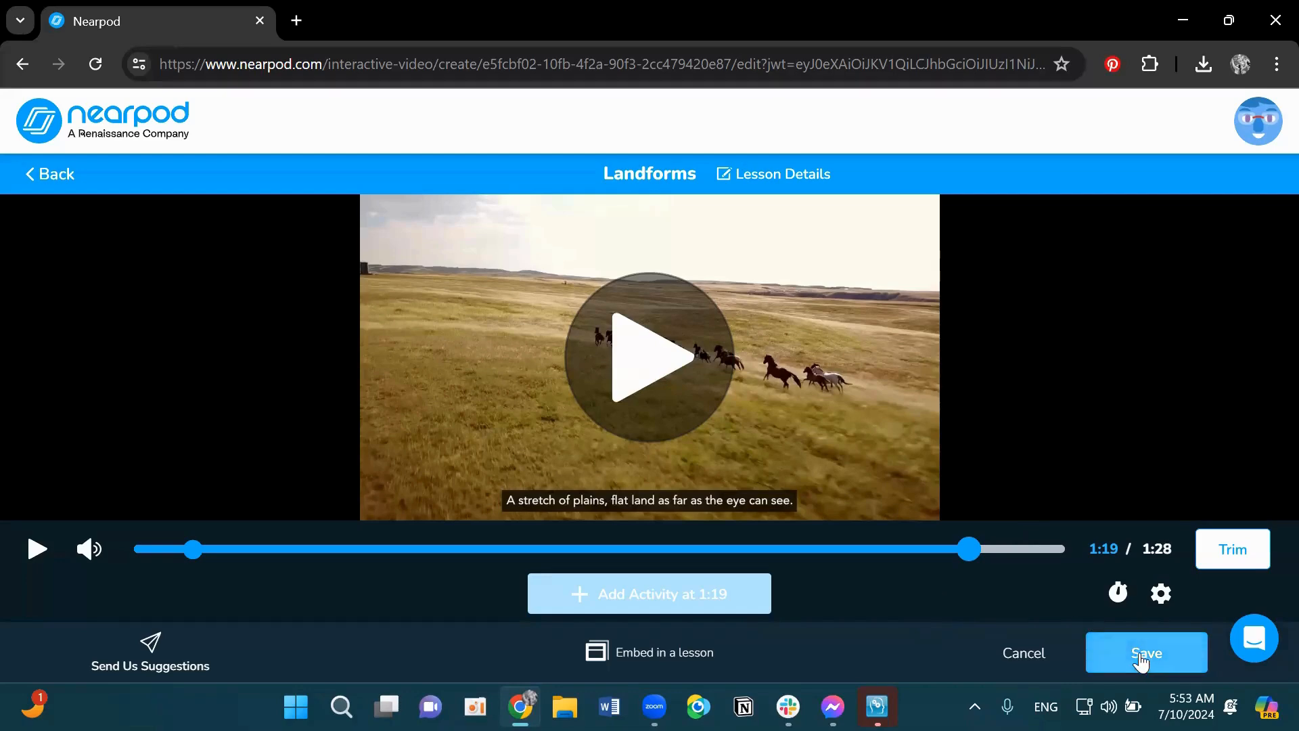
left_click(1141, 657)
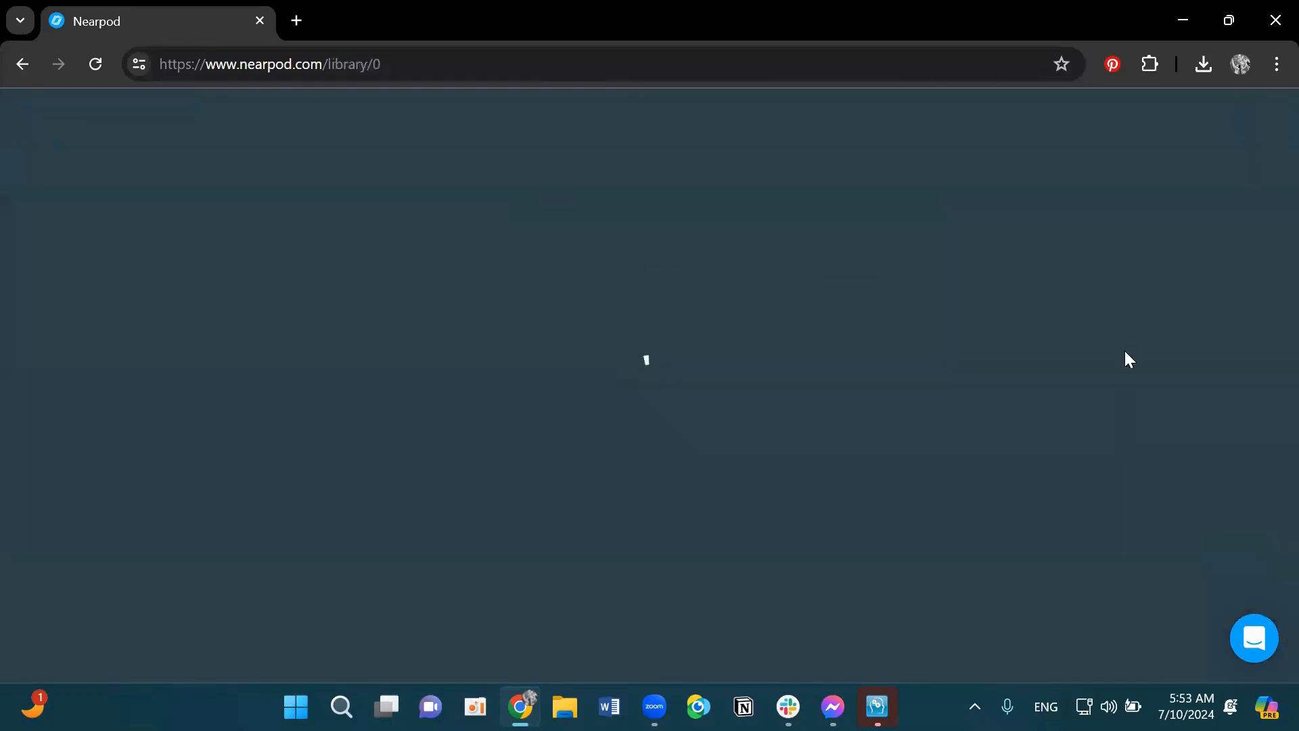
scroll(842, 406, "down", 2)
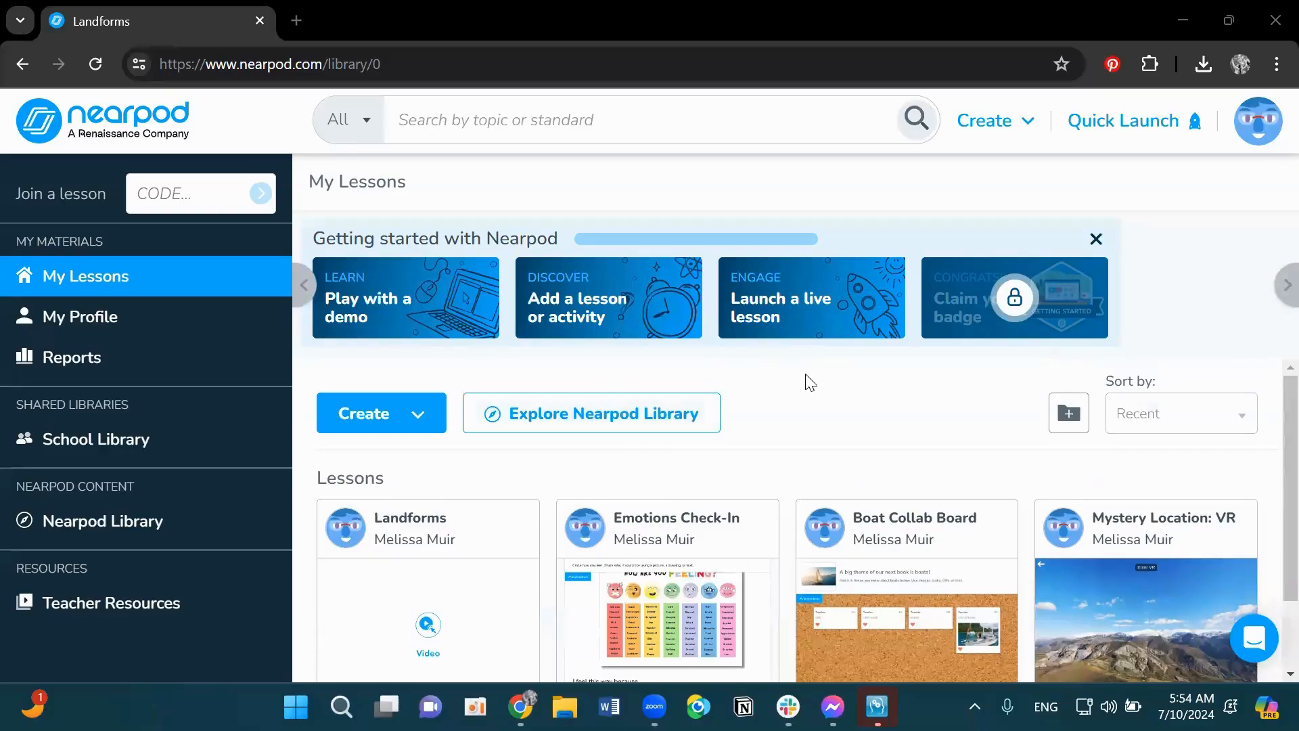
- Create a new lesson and name it Simple Machines
left_click(394, 421)
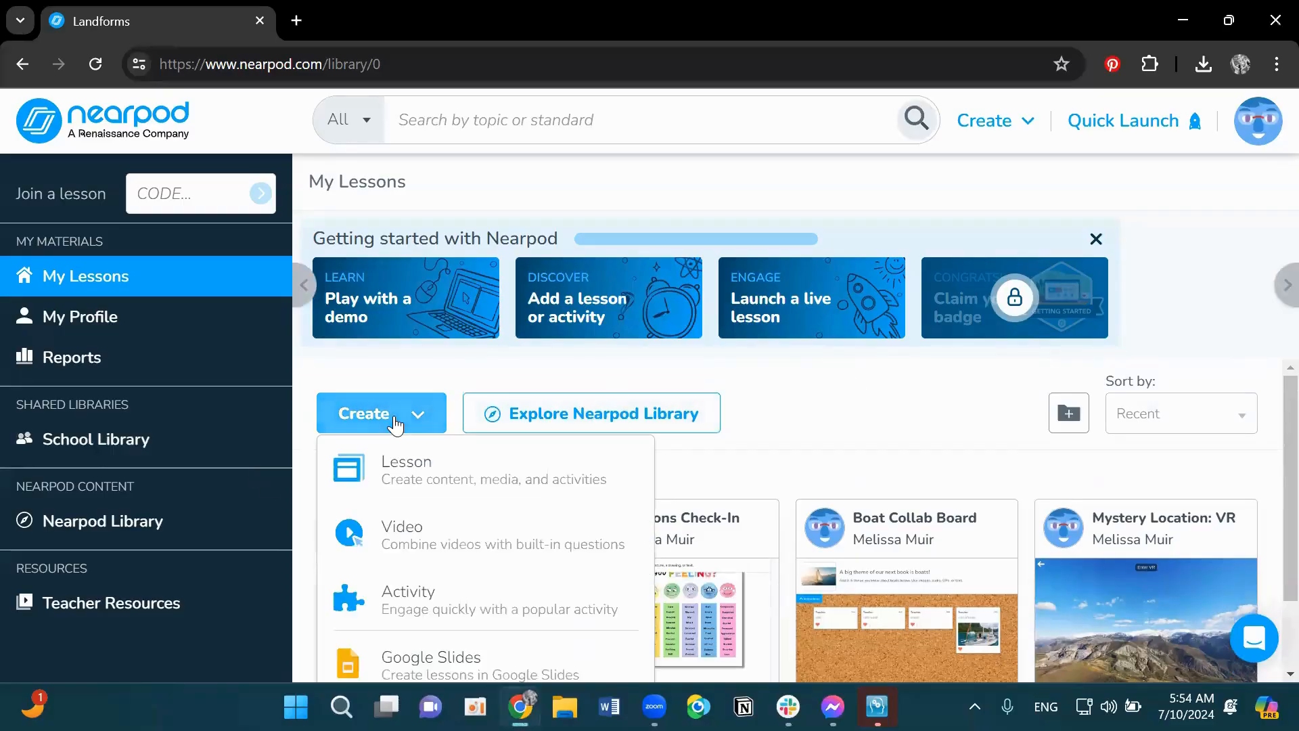
left_click(412, 481)
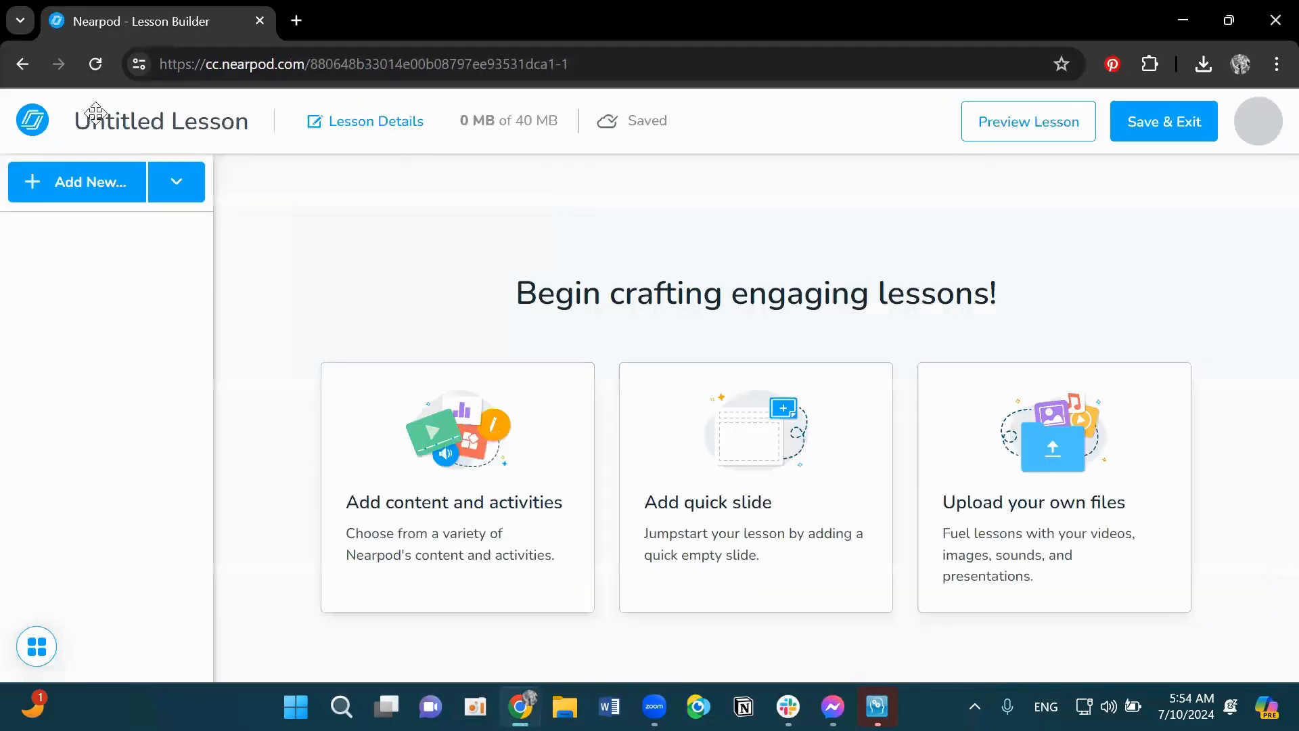
left_click(110, 130)
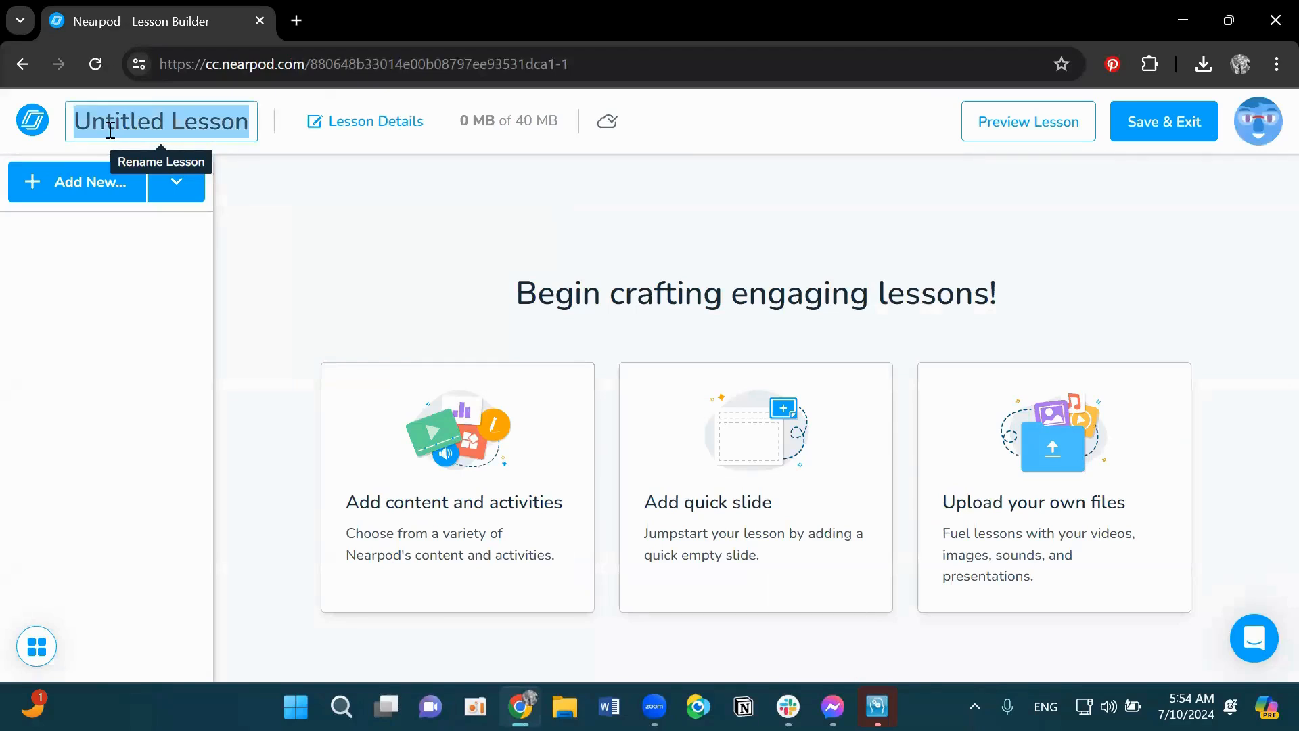
type("Simple Ma")
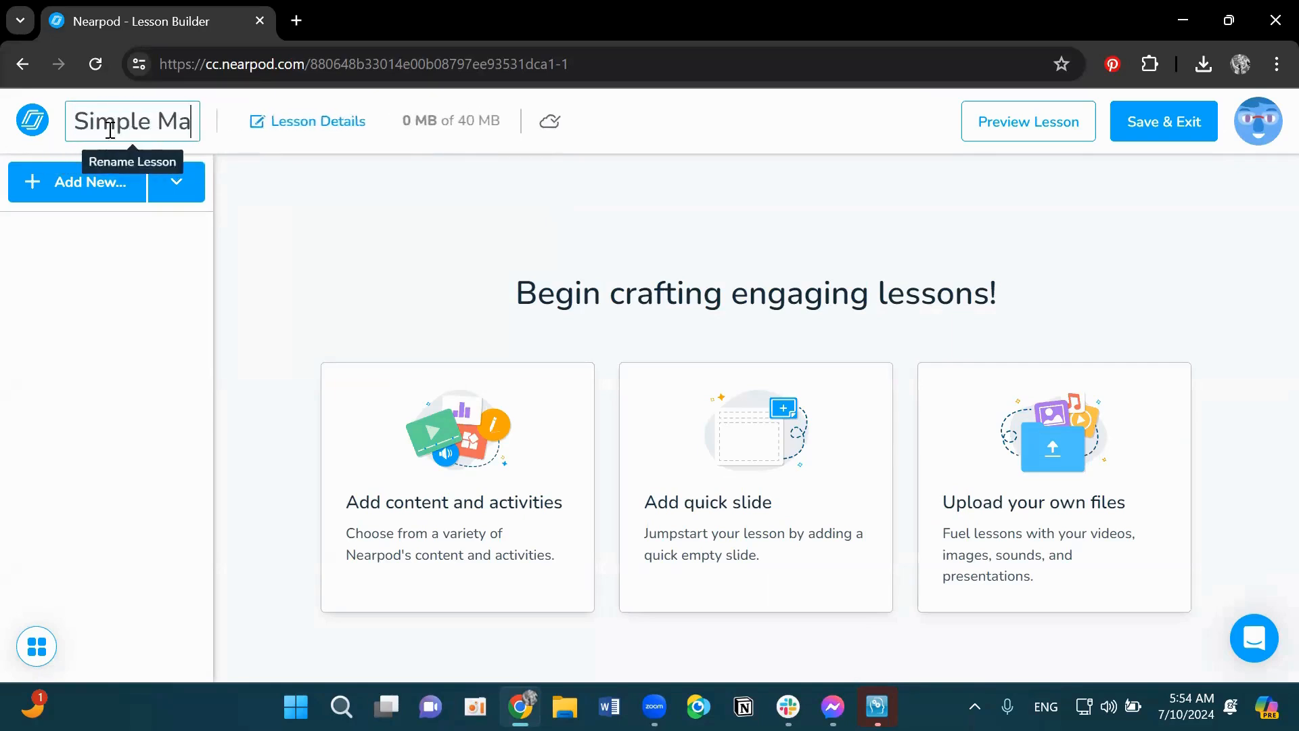
type("chines")
left_click(228, 203)
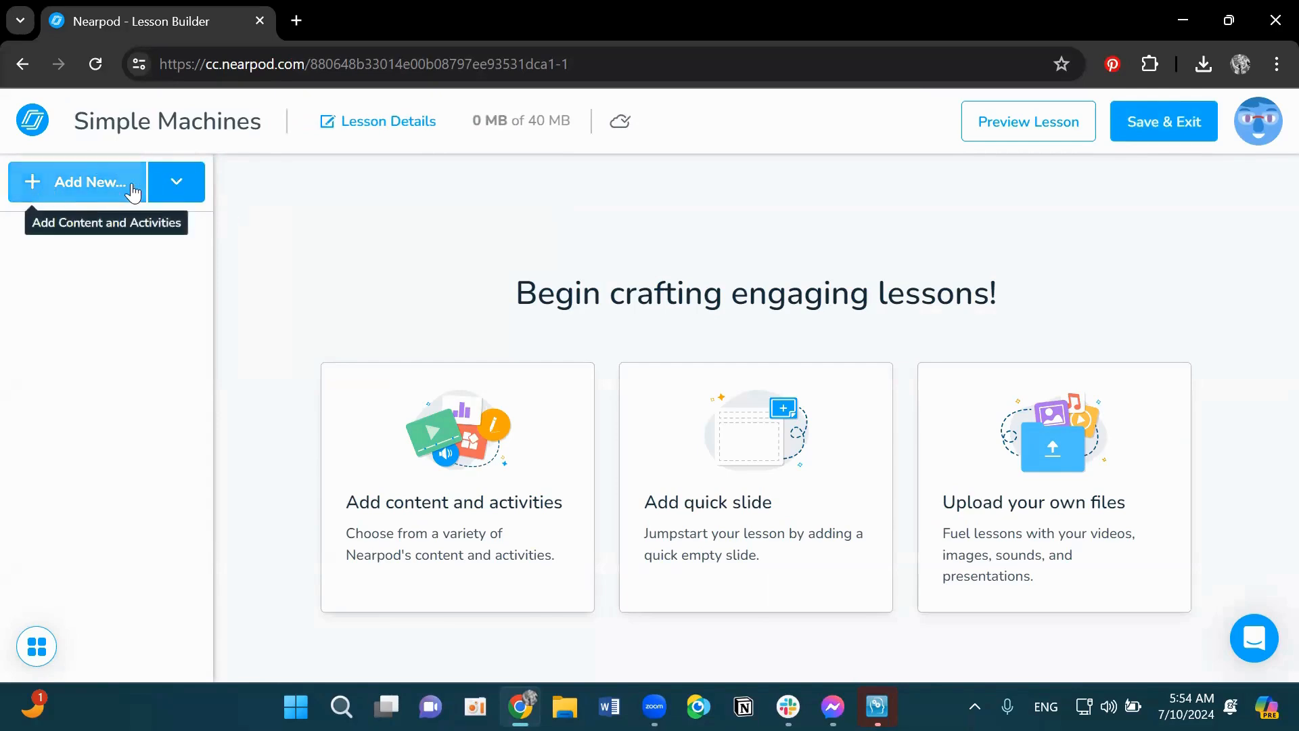
- Search the content library for memory and add a Memory Test activity to the lesson
left_click(61, 186)
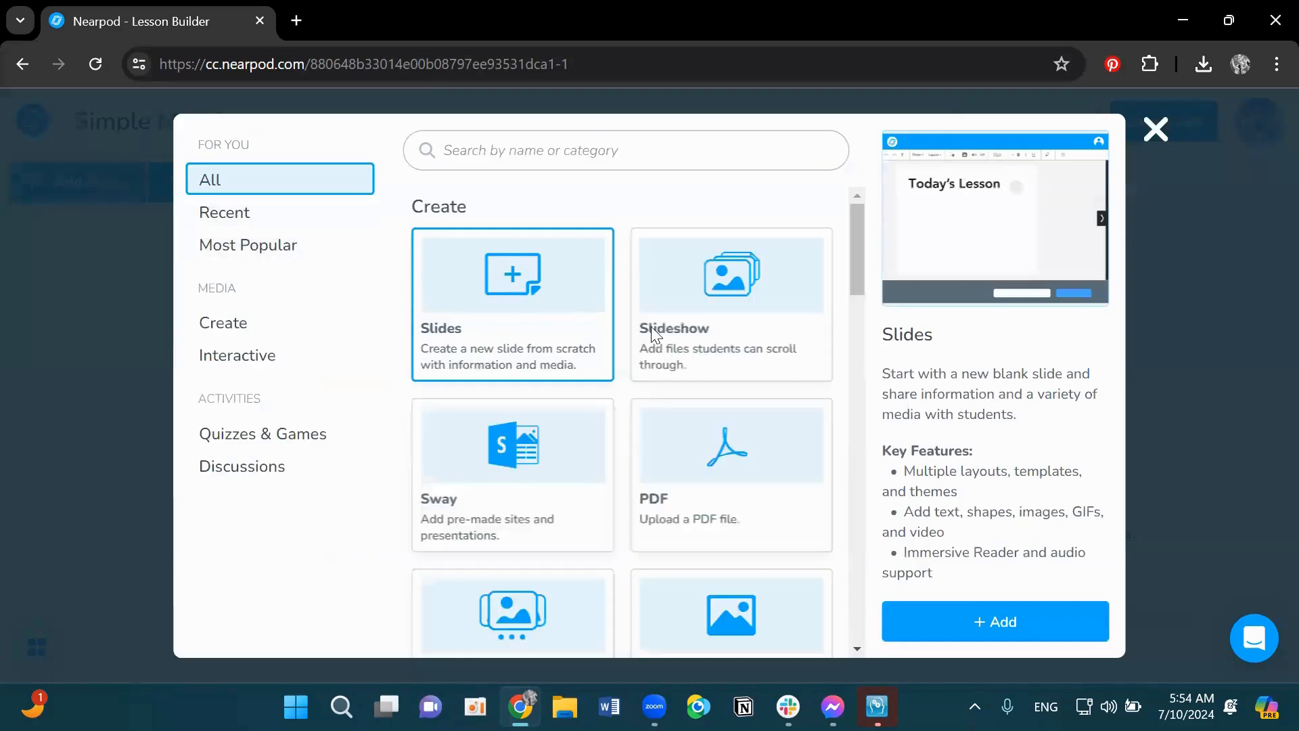
left_click(768, 151)
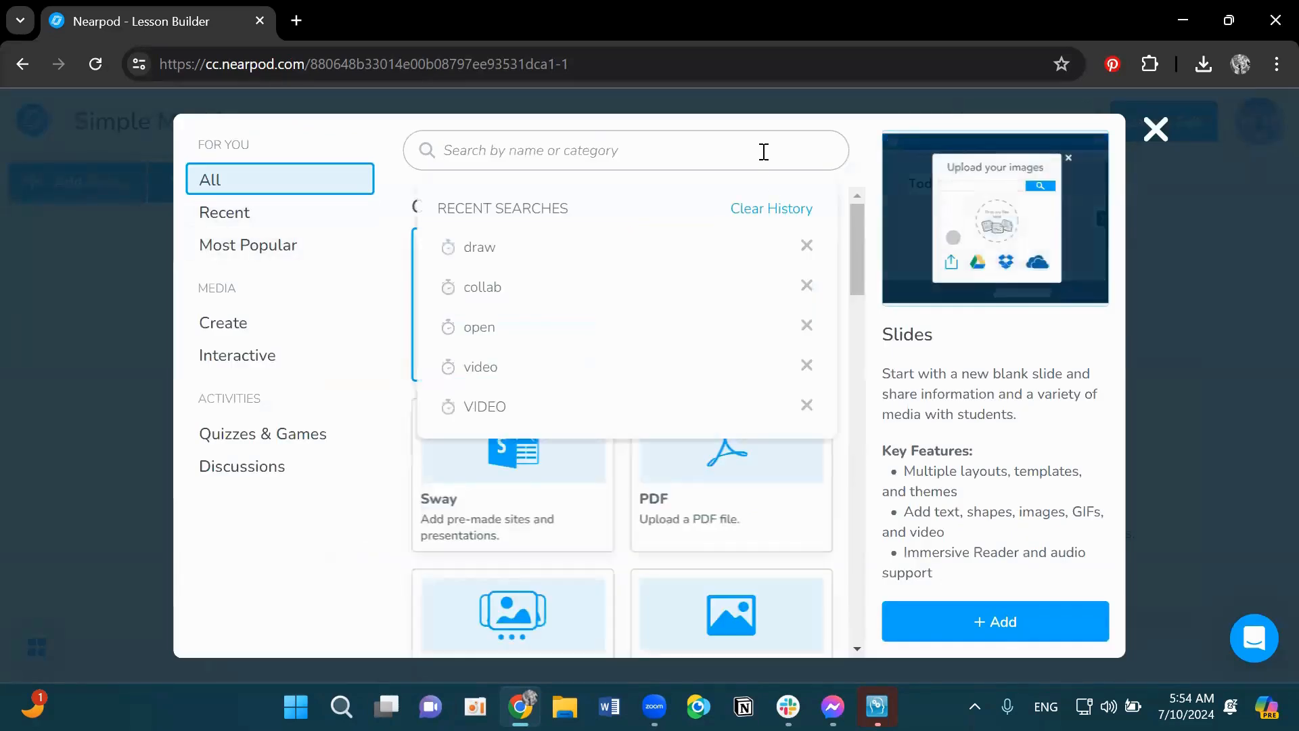
type("memory")
key("Return")
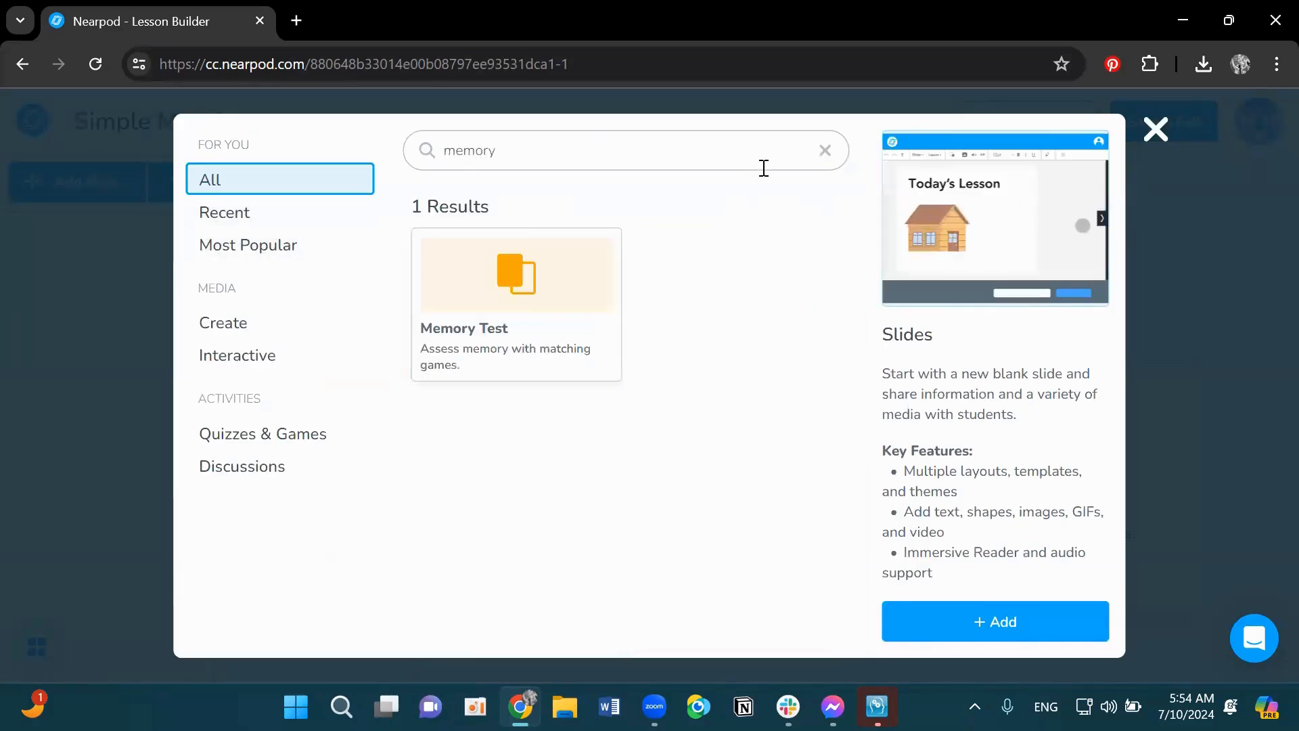
left_click(542, 334)
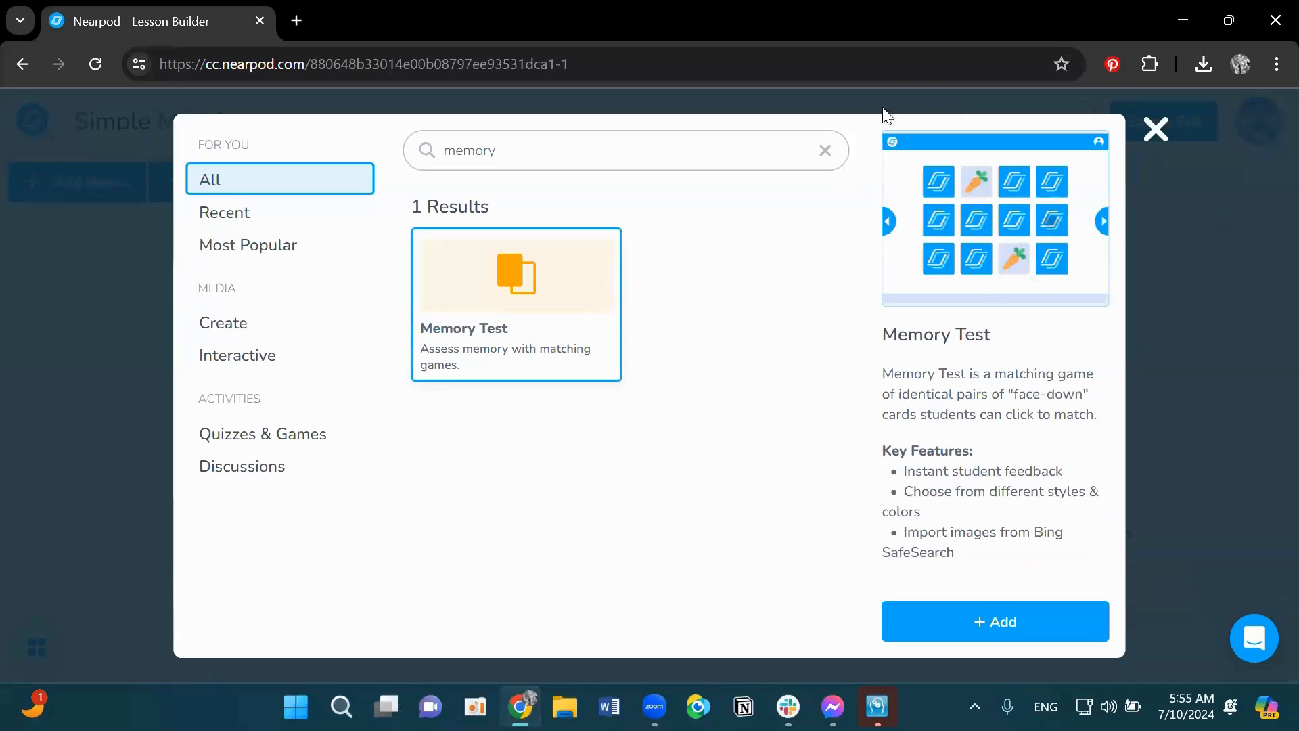
left_click(1080, 627)
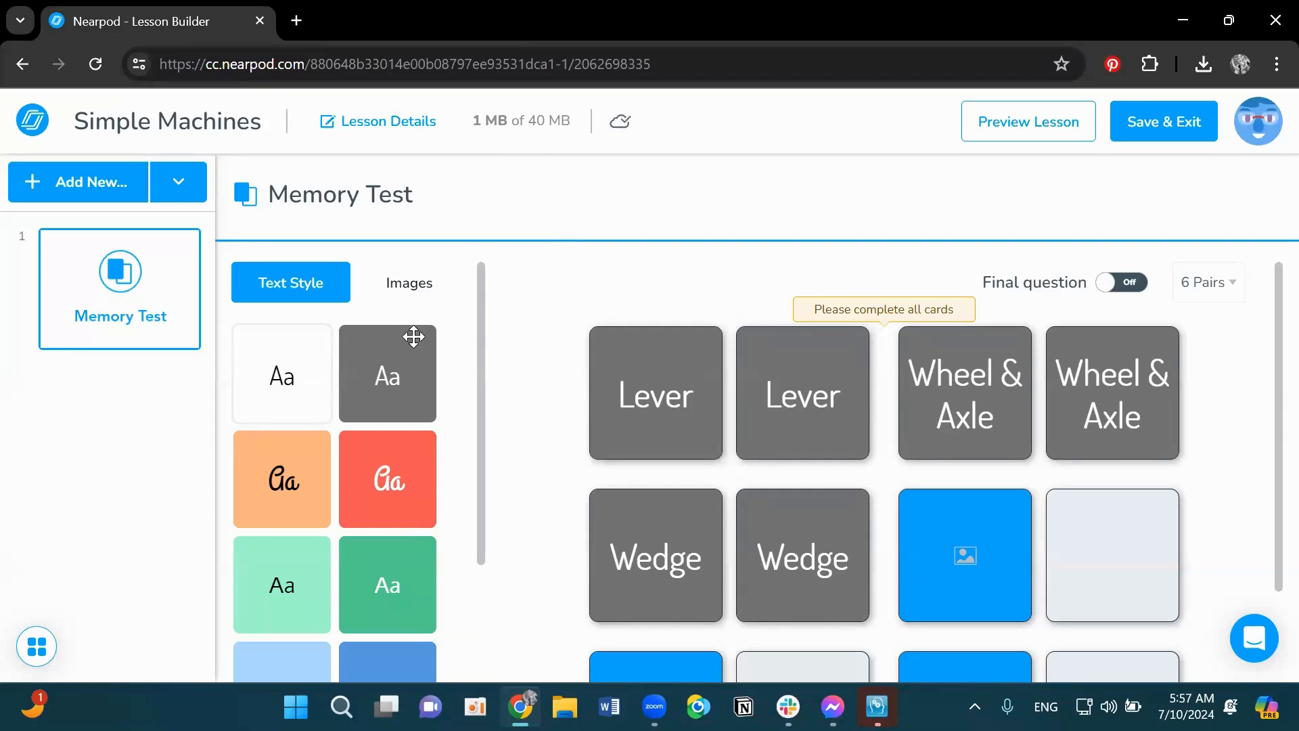
- Apply a text style to the fourth pair of cards and label it Pulley
left_click_drag(415, 336, 996, 530)
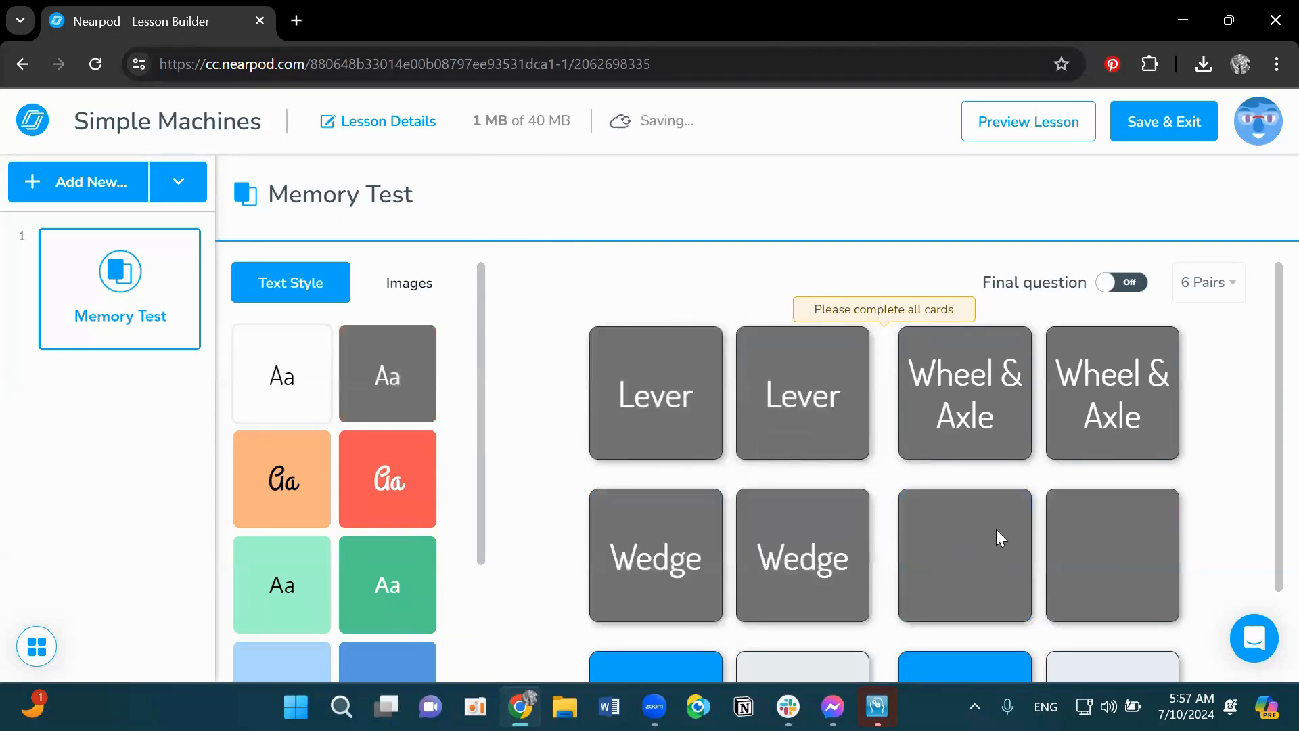
left_click(960, 543)
type("Pulley")
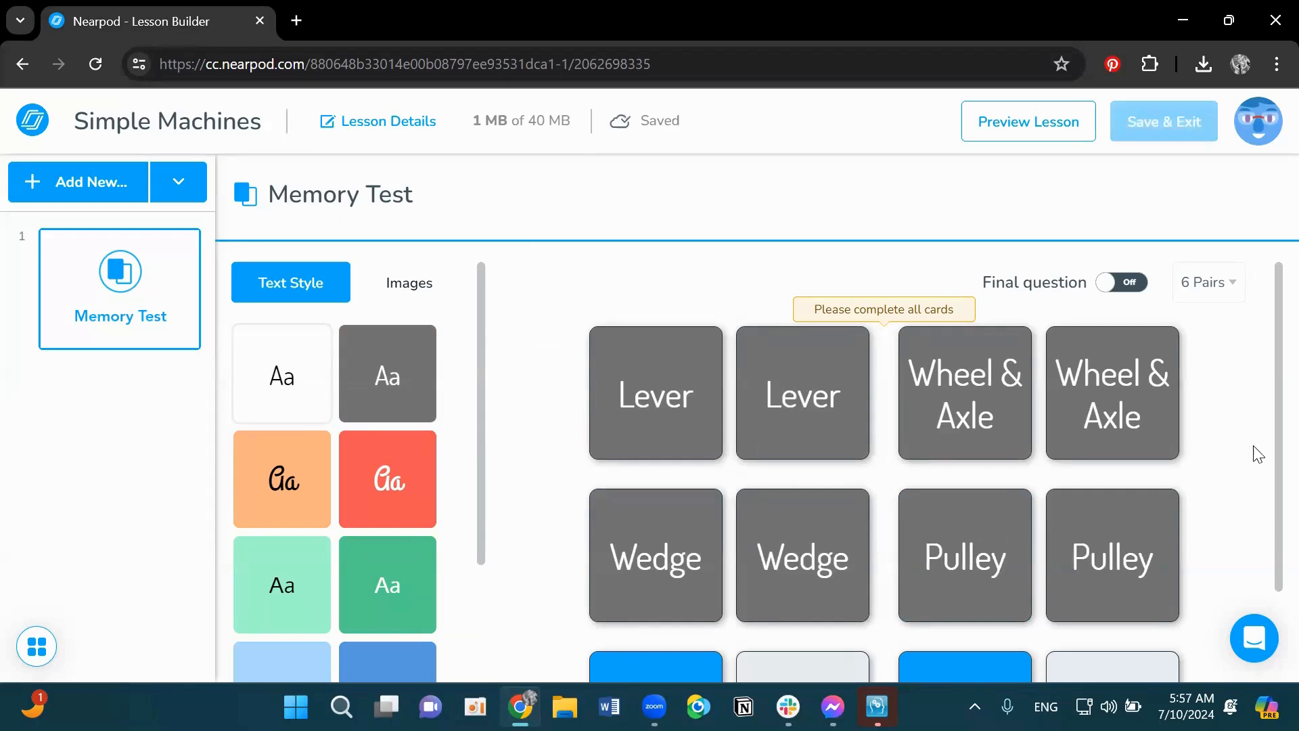
- Increase the memory test to 8 pairs
scroll(1252, 387, "down", 1)
scroll(1256, 395, "down", 2)
scroll(1245, 338, "up", 2)
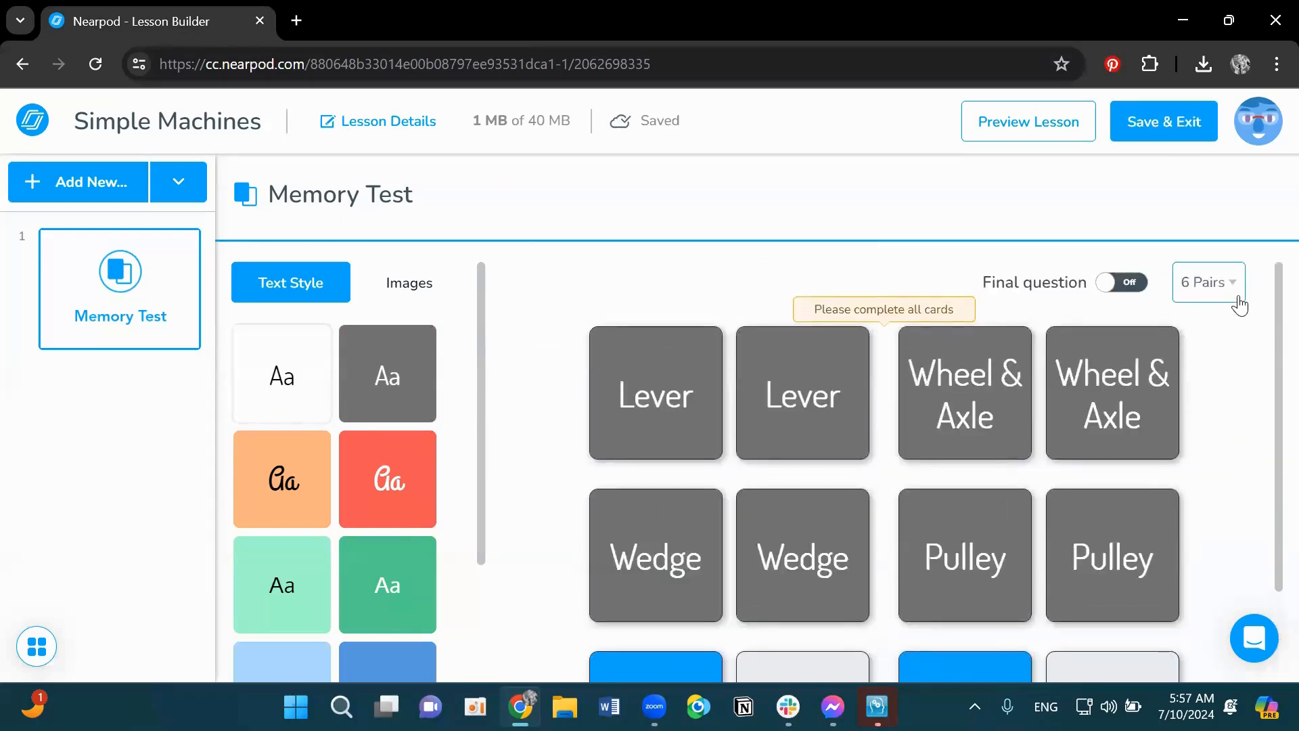
left_click(1229, 283)
left_click(1226, 369)
scroll(1245, 419, "down", 4)
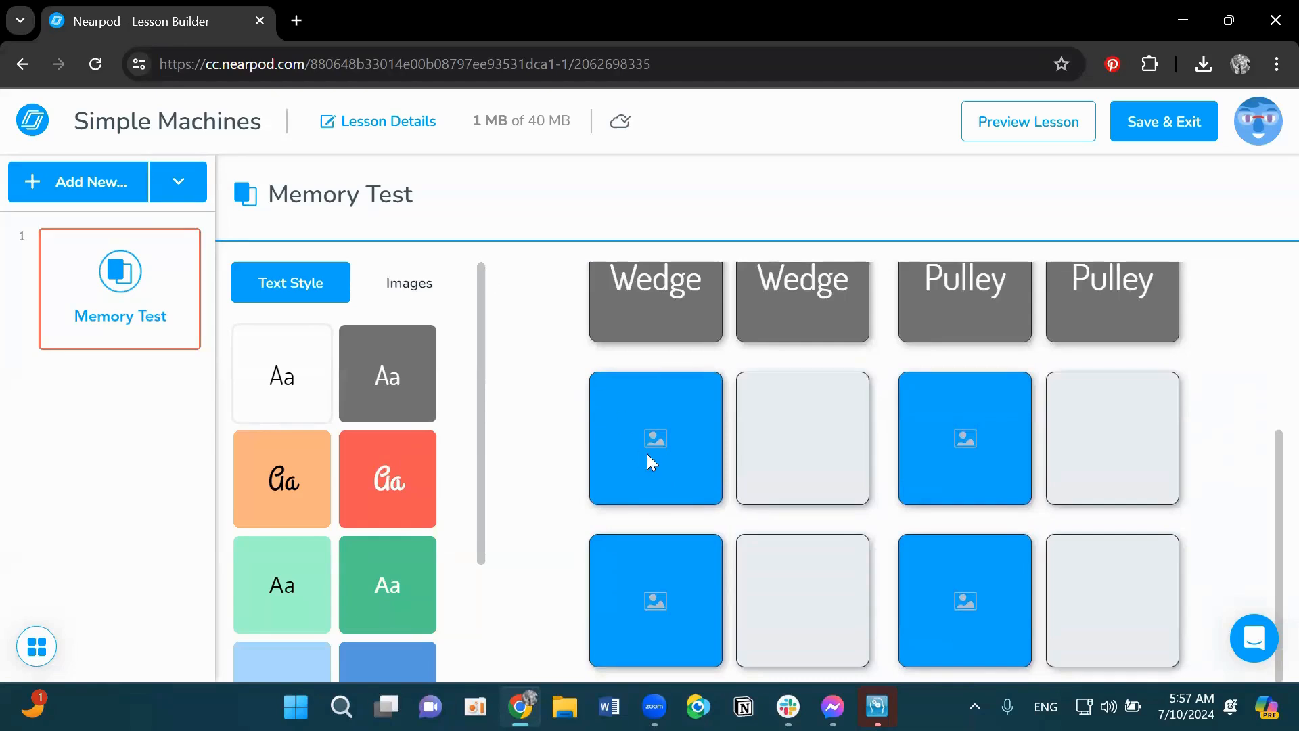
- Search Google Images for wedge and save a wedge picture for the first image pair
left_click(406, 277)
left_click(360, 373)
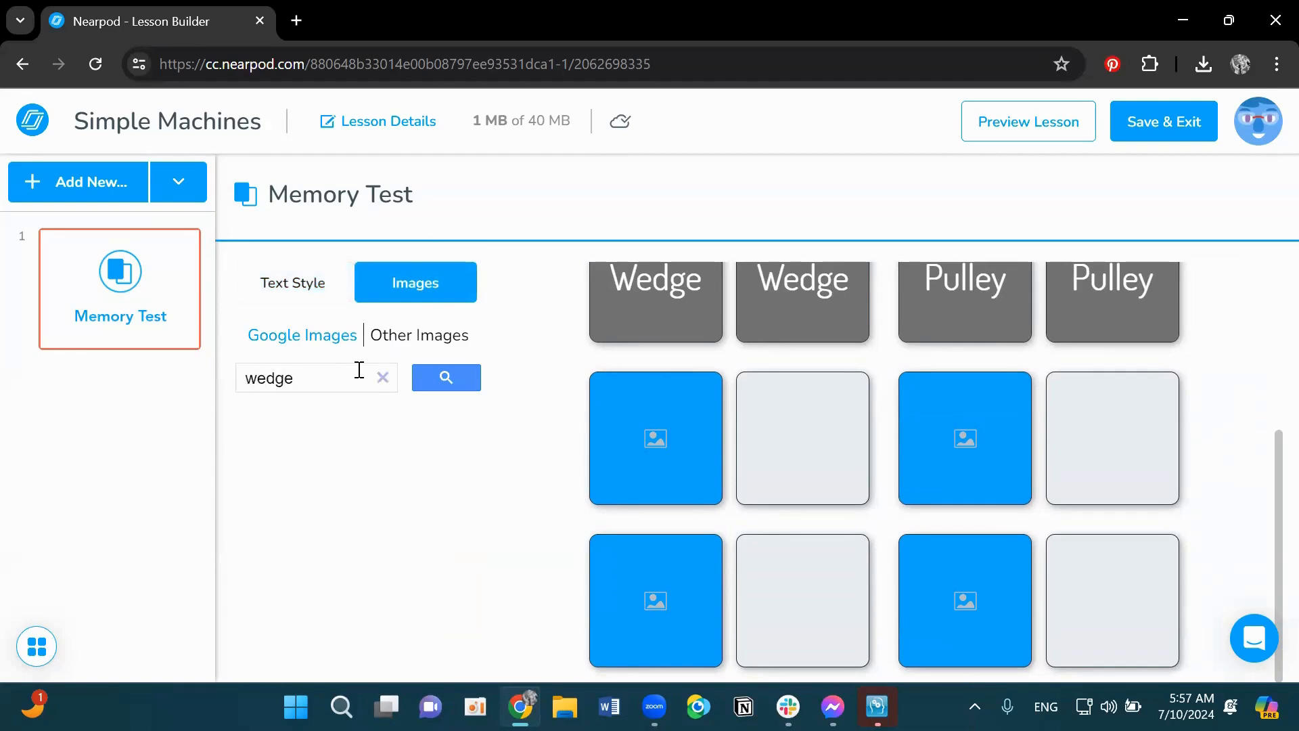
key("Return")
left_click(408, 277)
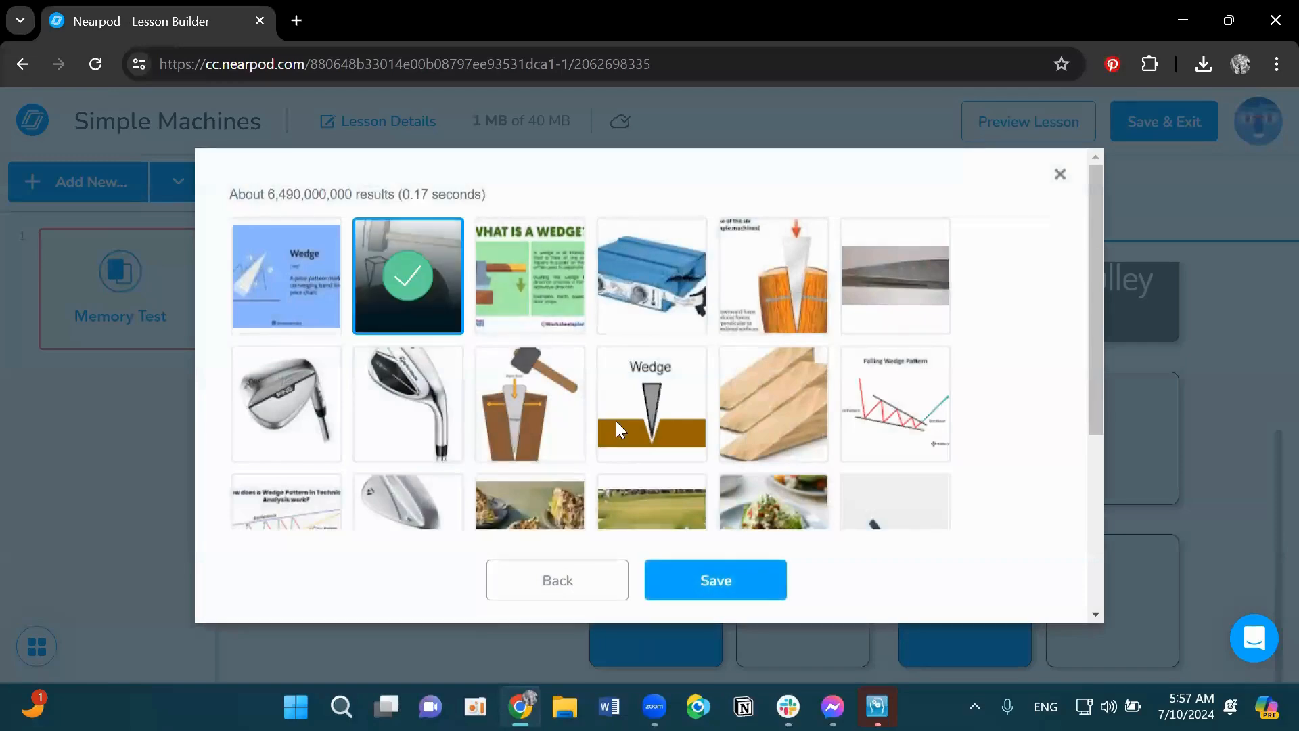
left_click(777, 588)
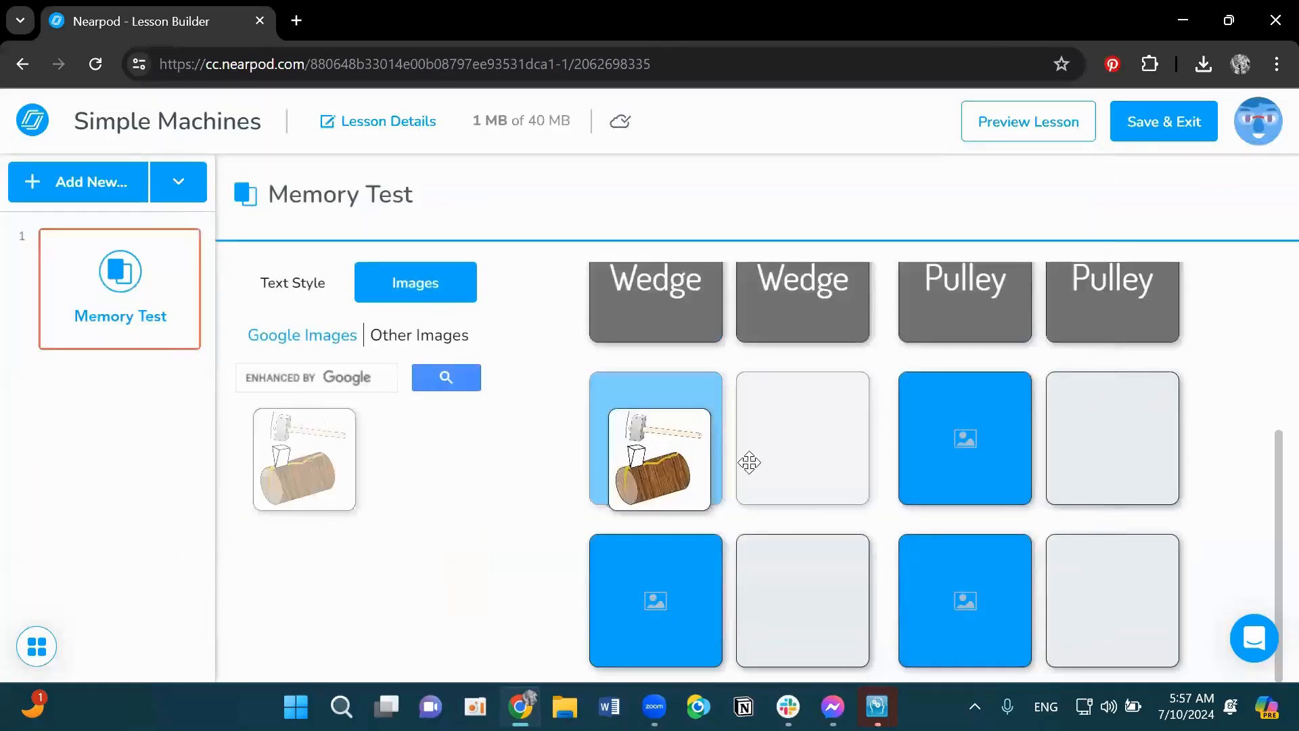
- Search Google Images for pulley and save a pulley picture for the second image pair
left_click(329, 369)
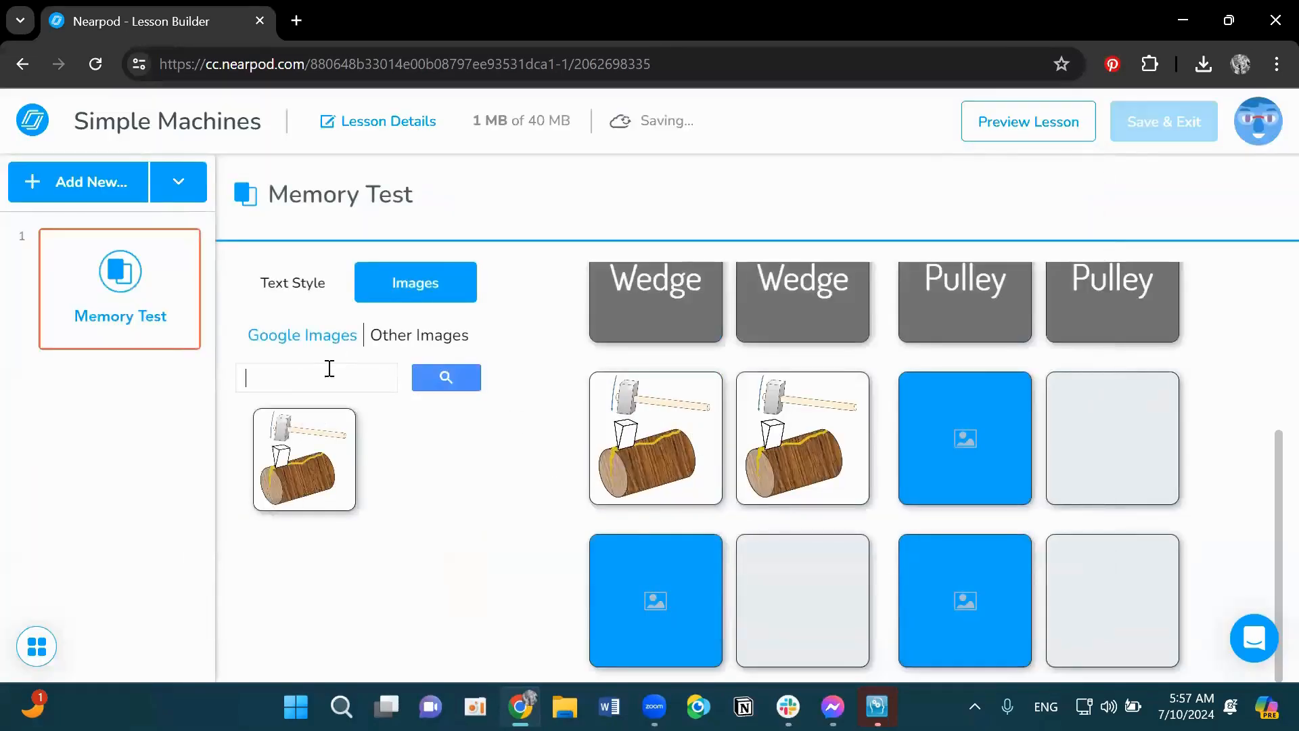
type("pulley")
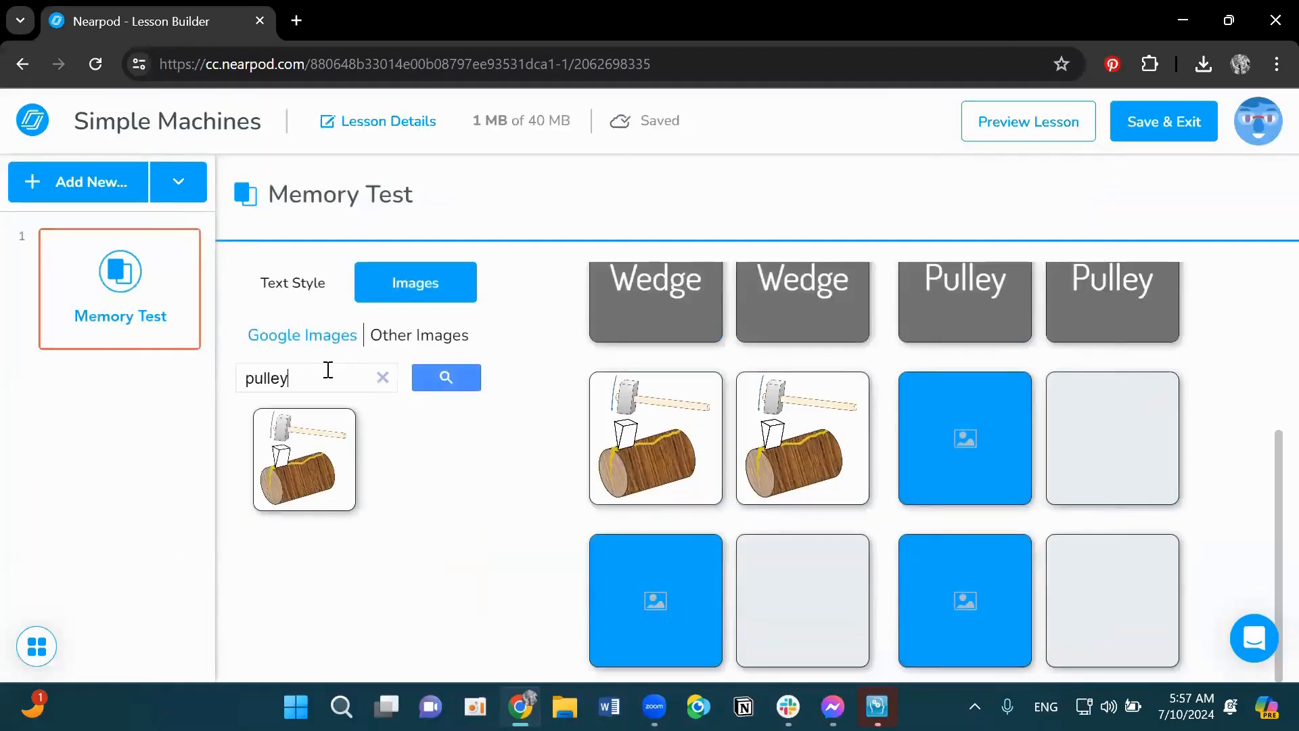
key("Return")
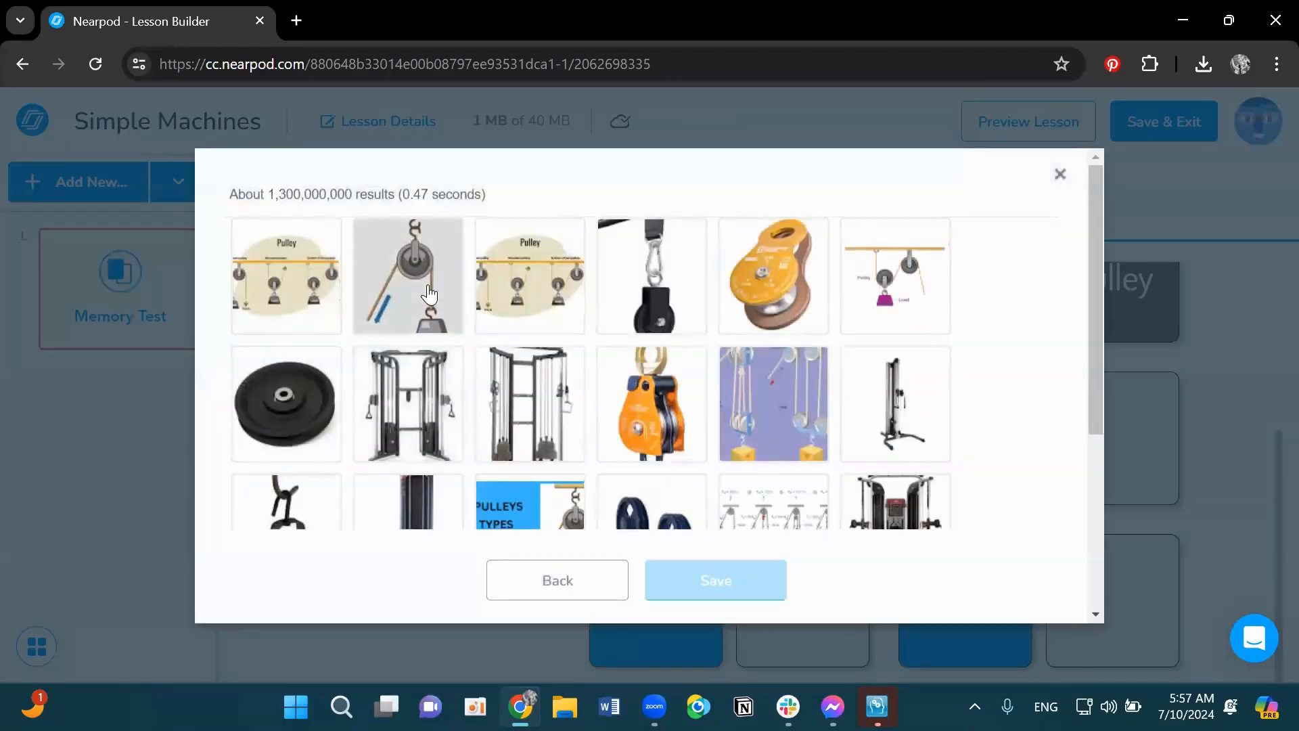
left_click(408, 276)
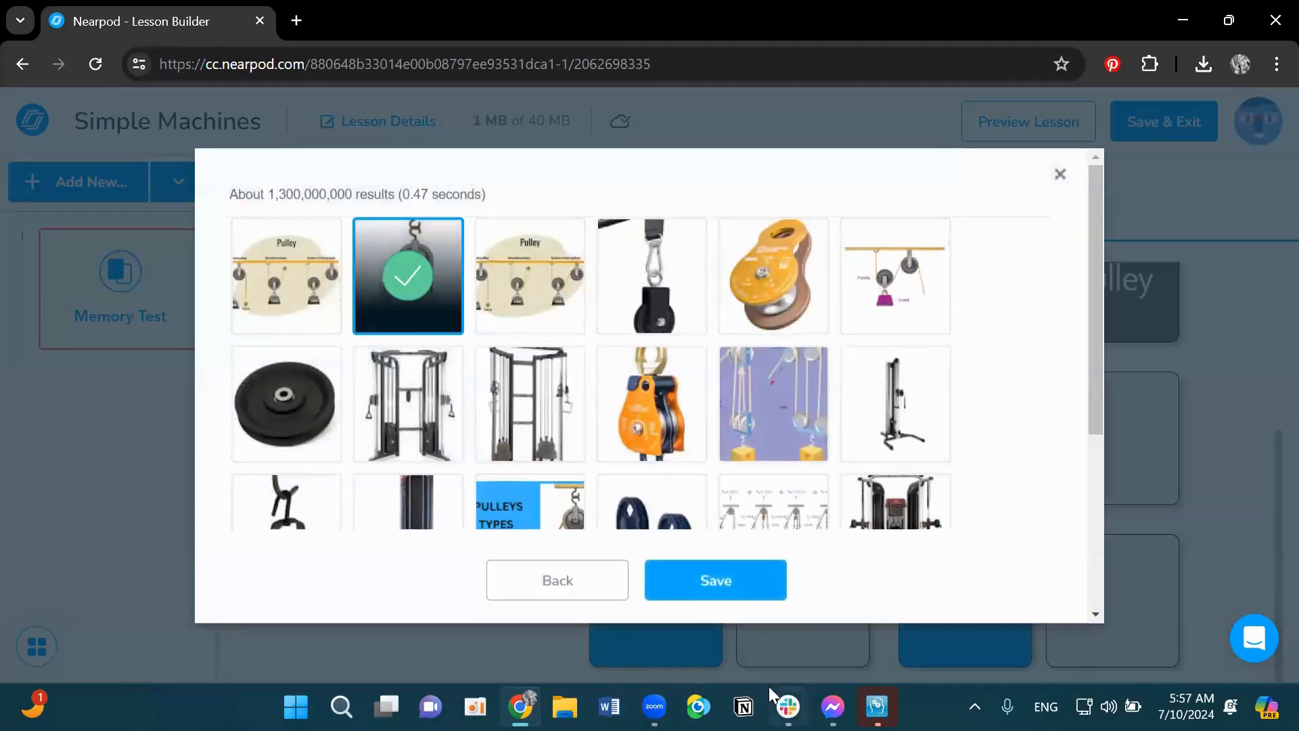
left_click(730, 580)
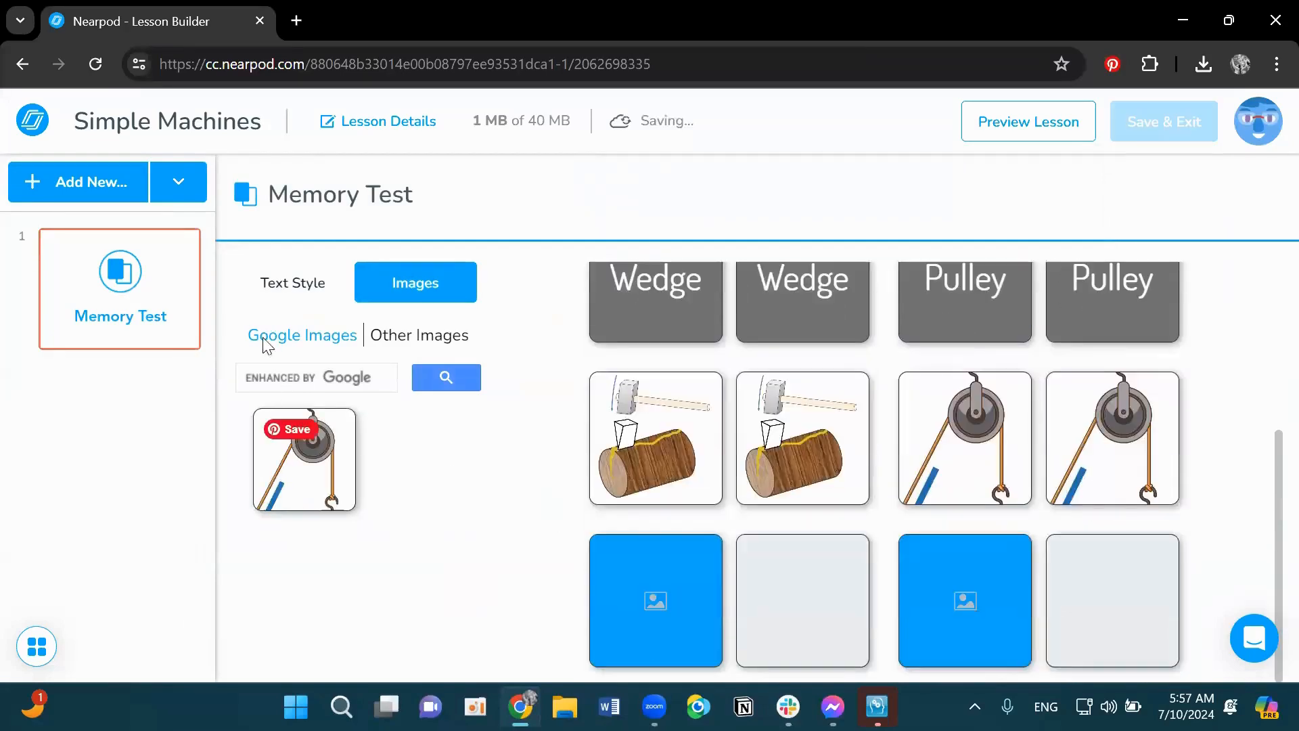
- Search Google Images for lever, save a seesaw lever picture, and place it on the third image pair
left_click(285, 371)
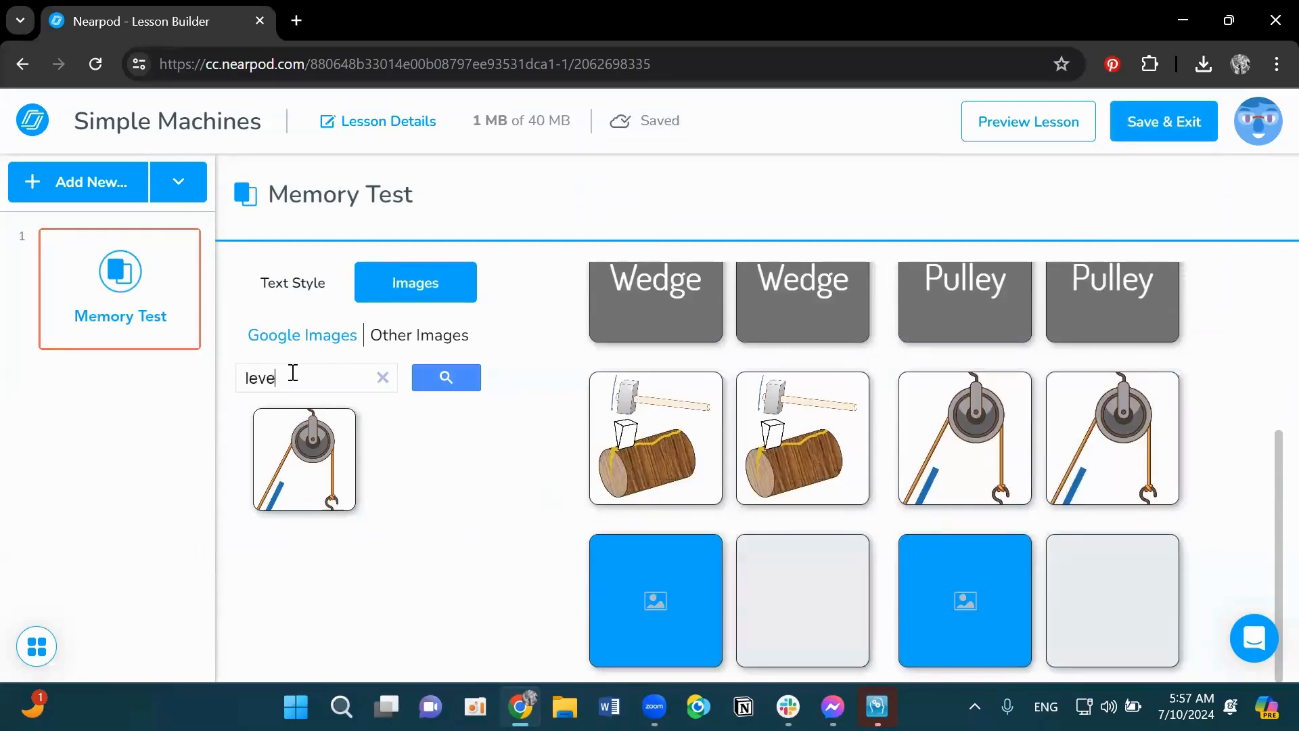
key("Return")
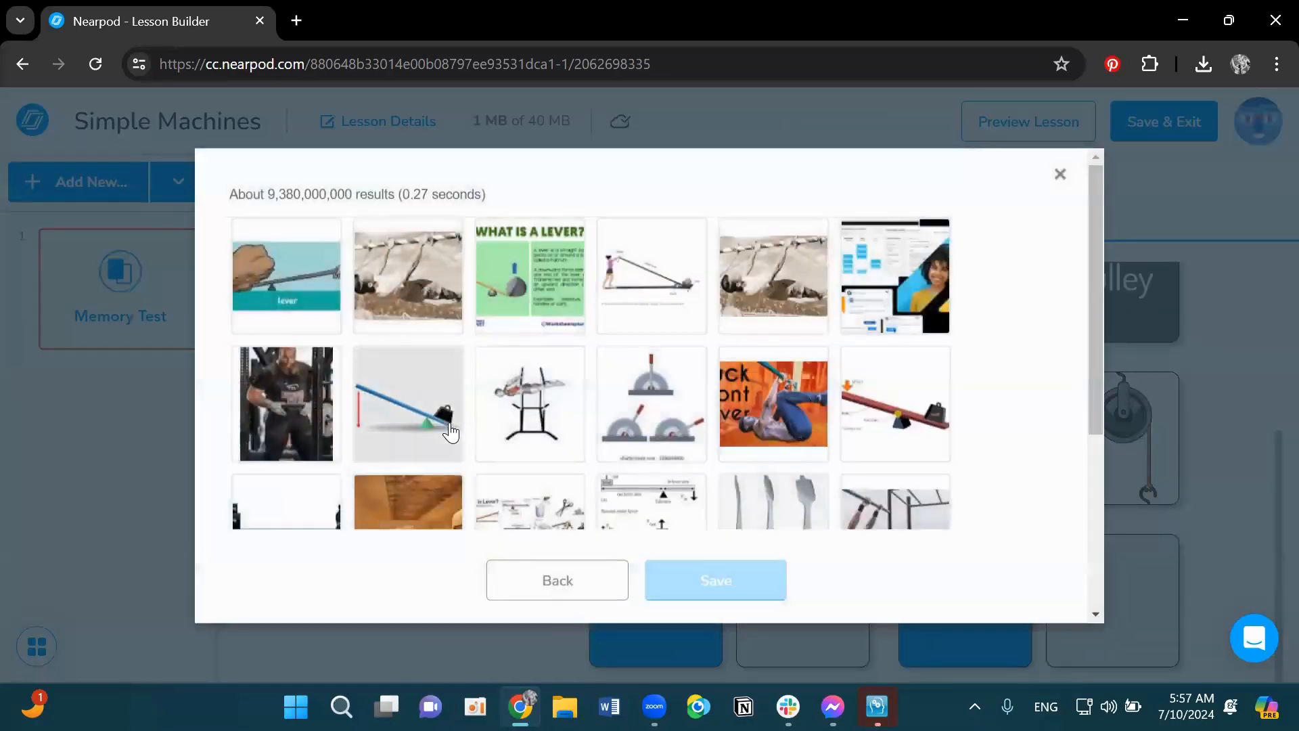
left_click(445, 420)
left_click(719, 577)
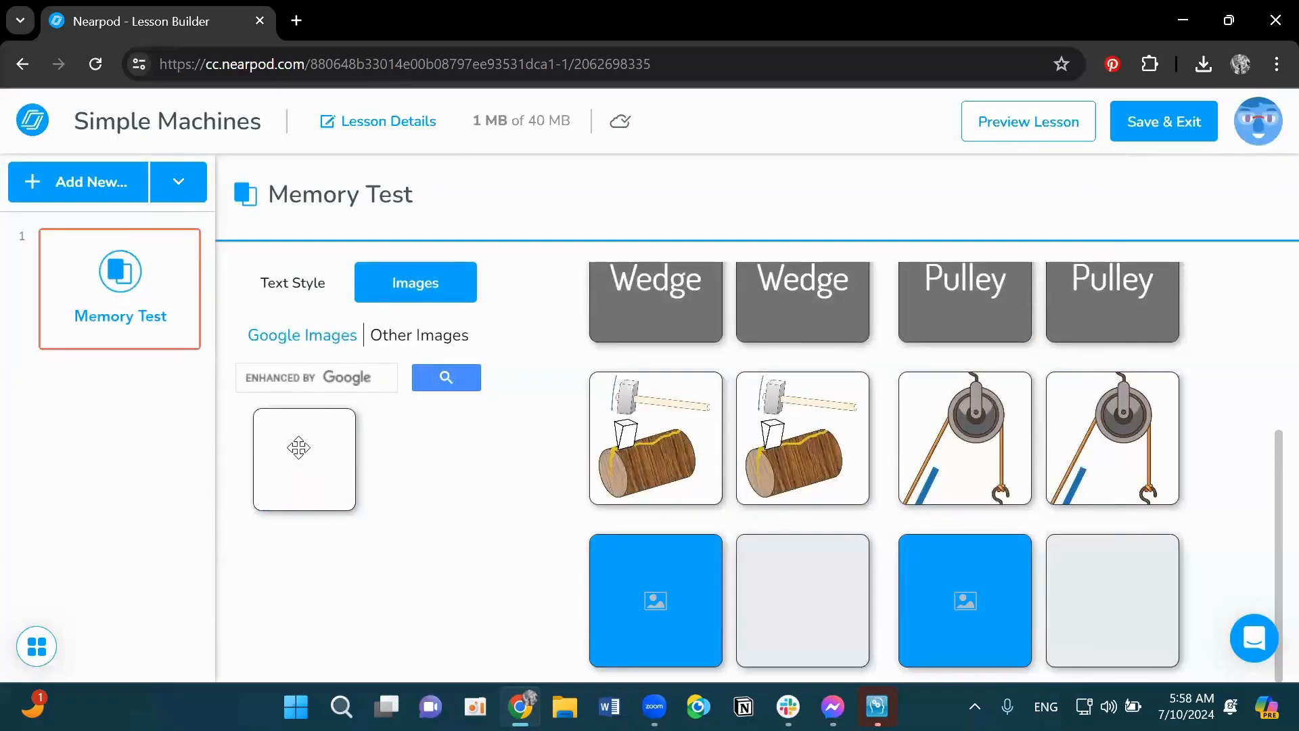
left_click_drag(297, 446, 683, 562)
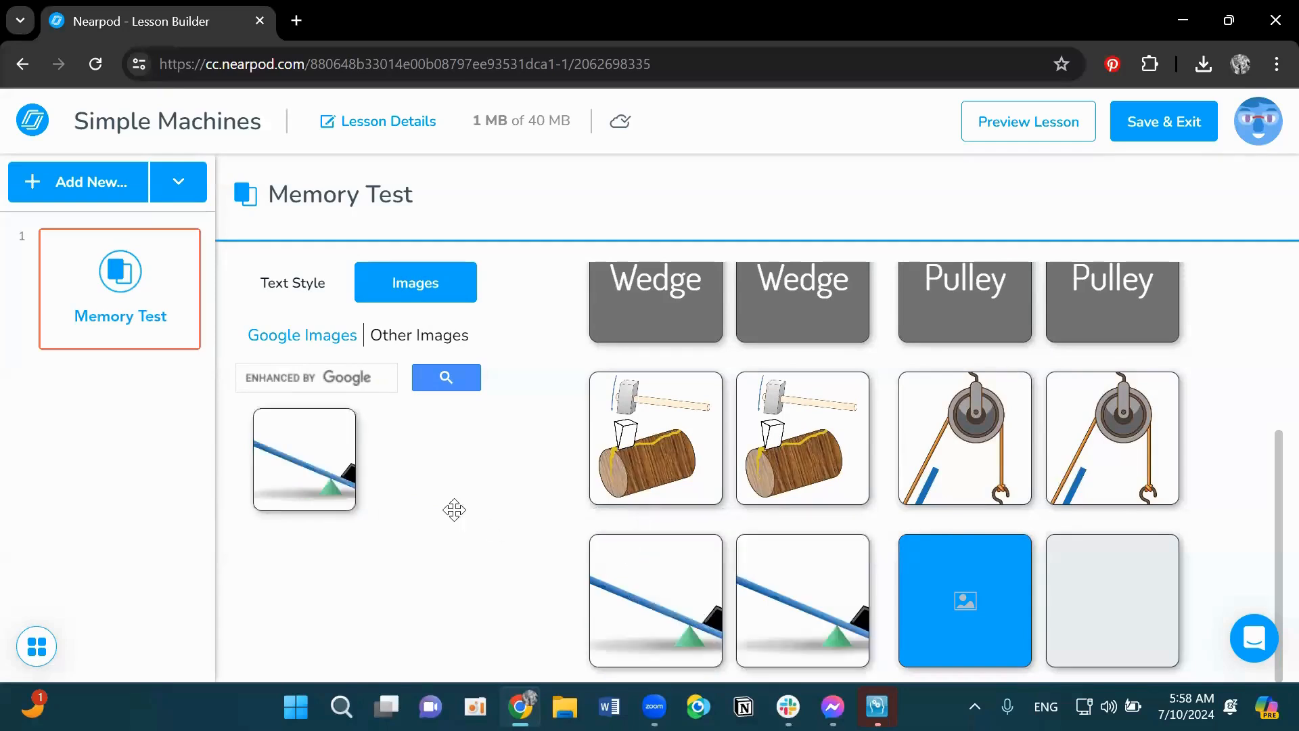
- Search Google Images for wheel and axle and save a picture for the last image pair
left_click(331, 379)
type("wheel and ax")
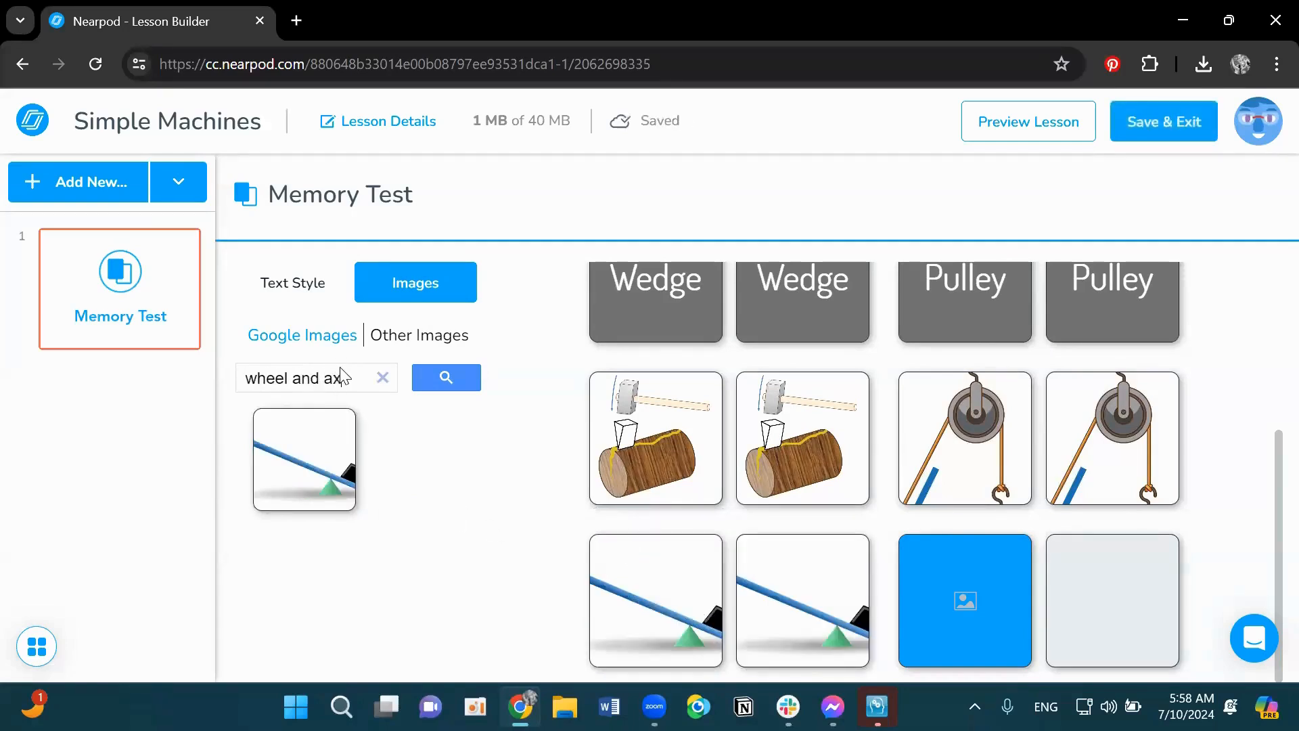
type("le")
key("Return")
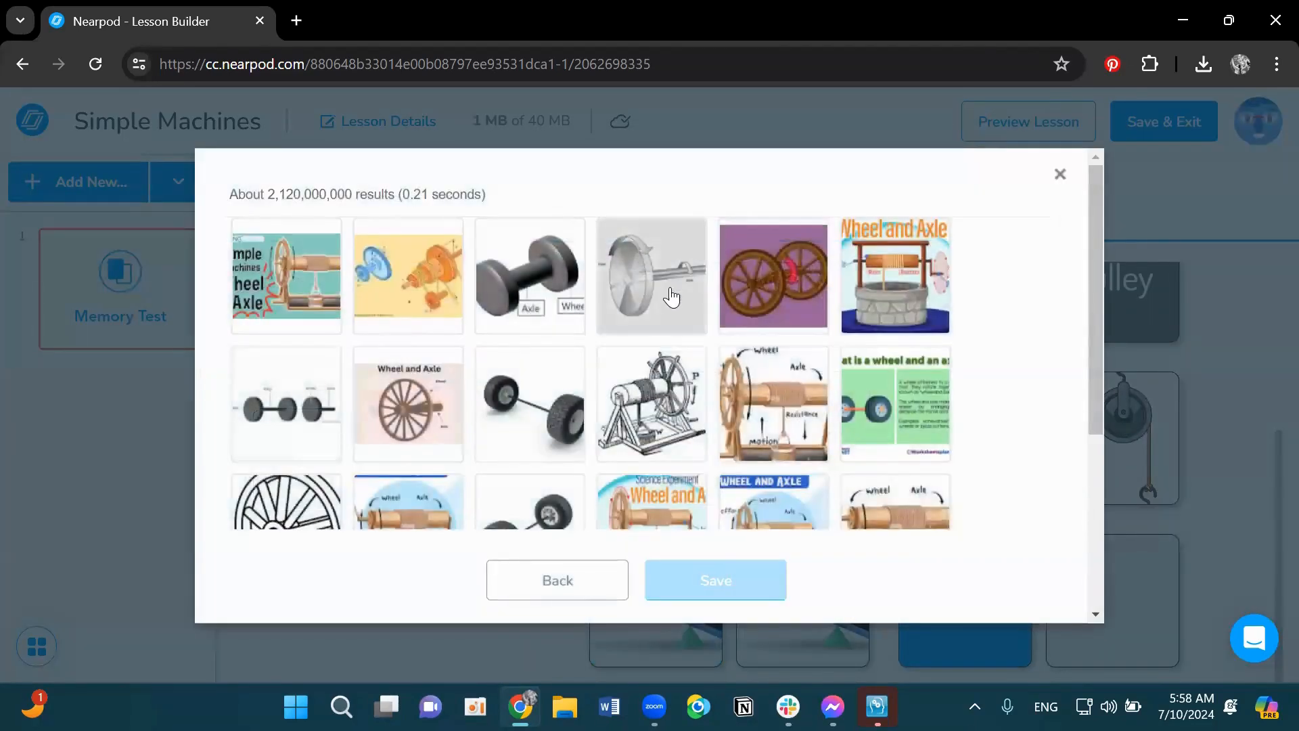
left_click(670, 298)
left_click(772, 284)
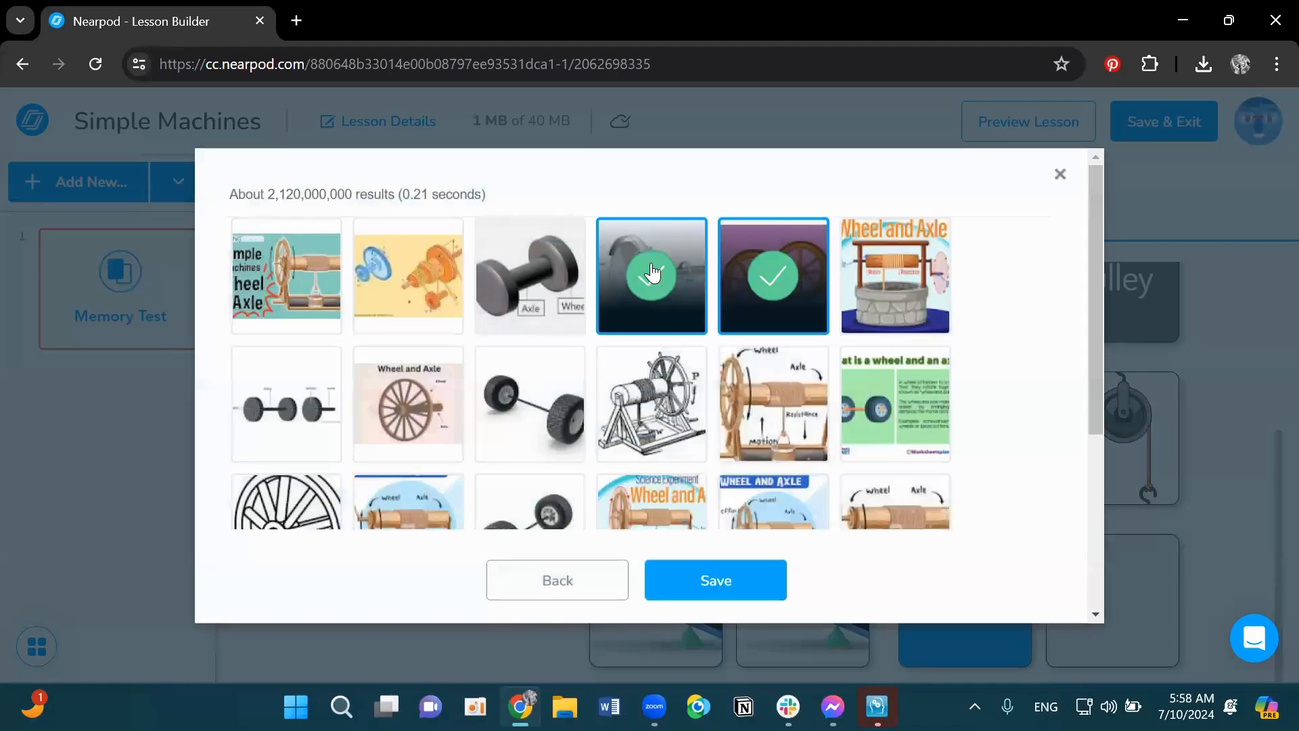
left_click(725, 589)
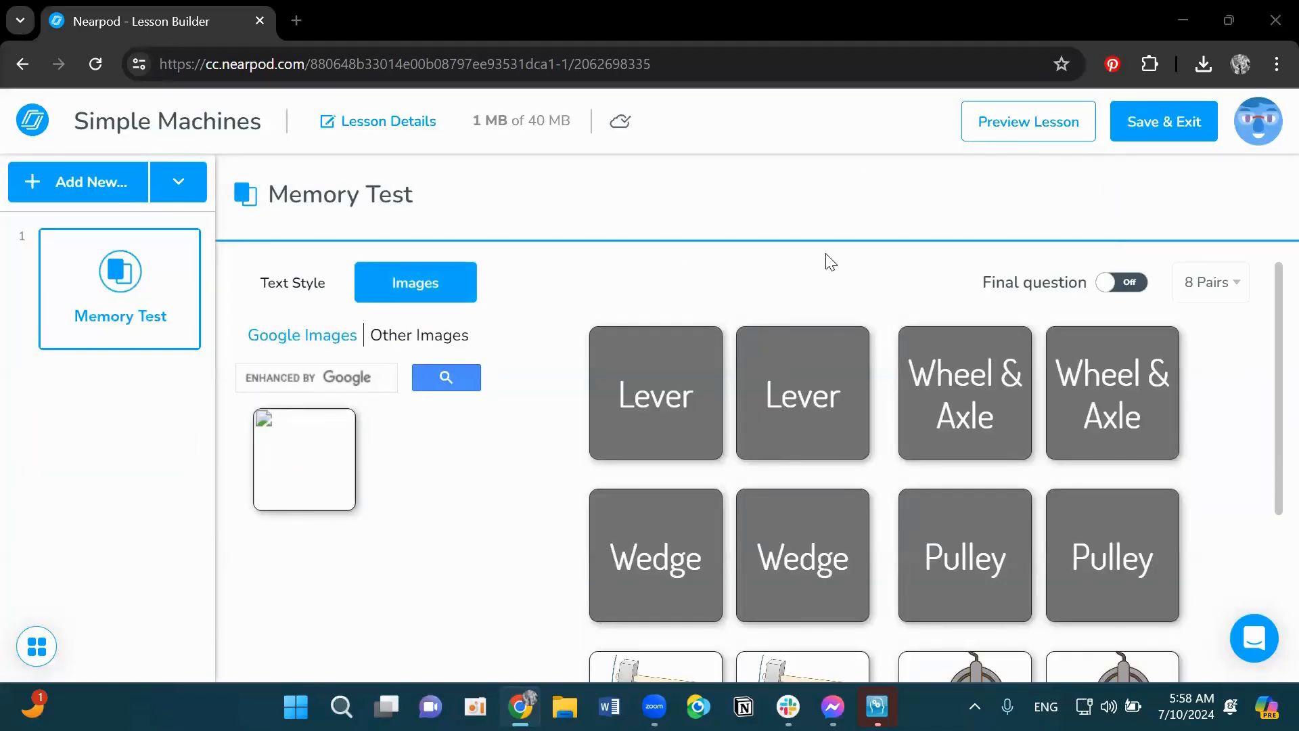
- Save and exit the Simple Machines lesson
scroll(933, 416, "down", 3)
scroll(967, 501, "up", 3)
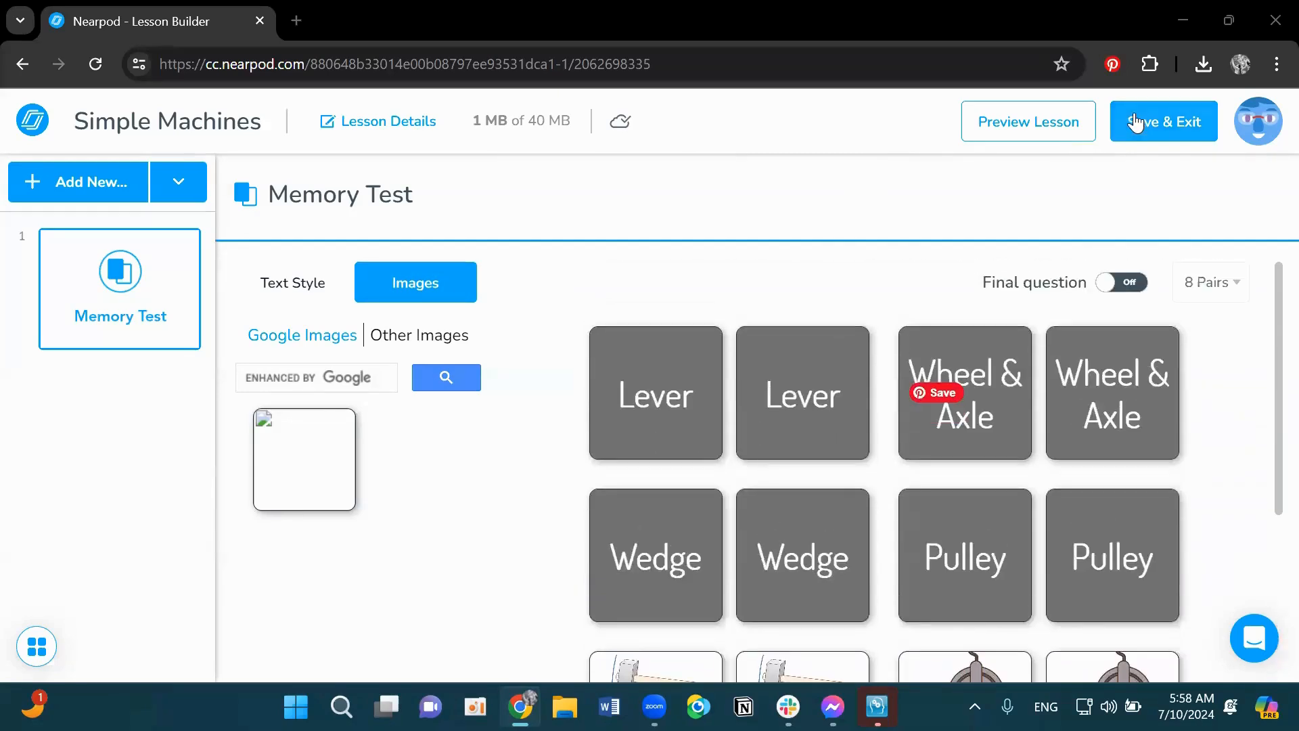
left_click(1130, 126)
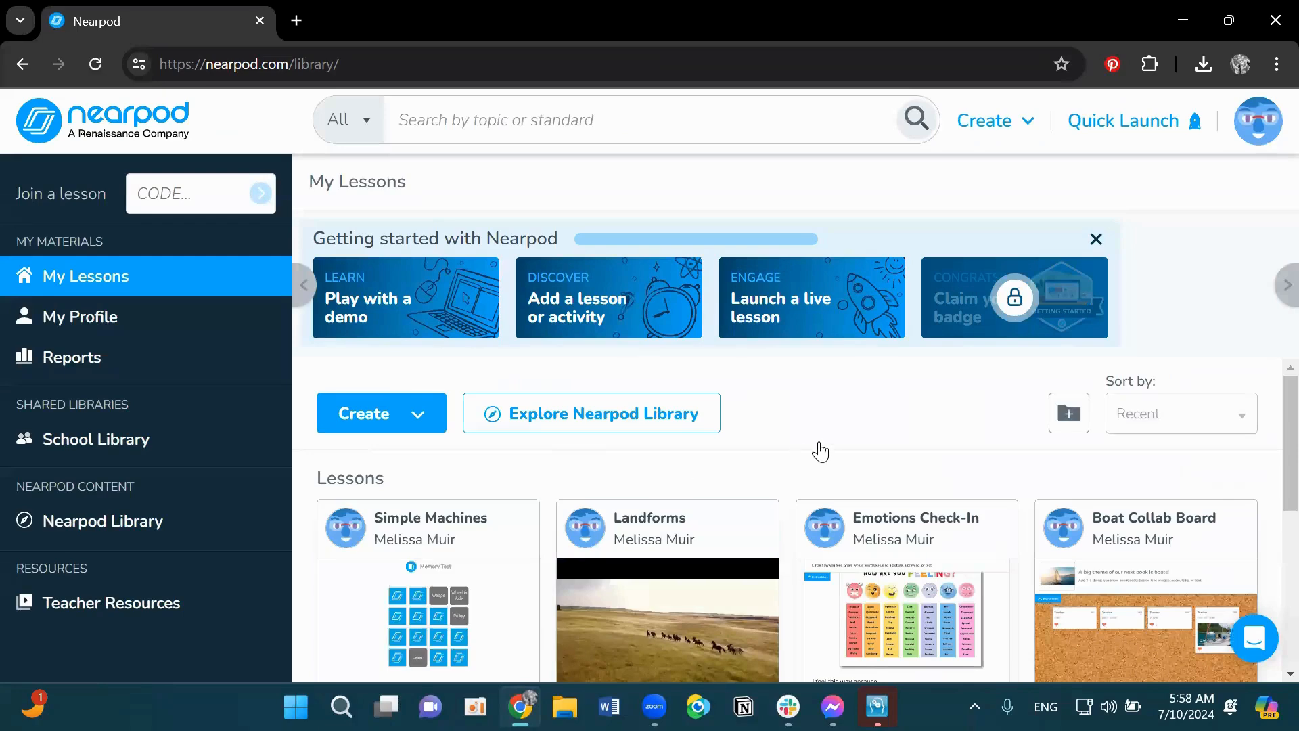
- Open the Simple Machines lesson for editing and add a Matching Pairs activity found by searching for matching
scroll(716, 393, "down", 2)
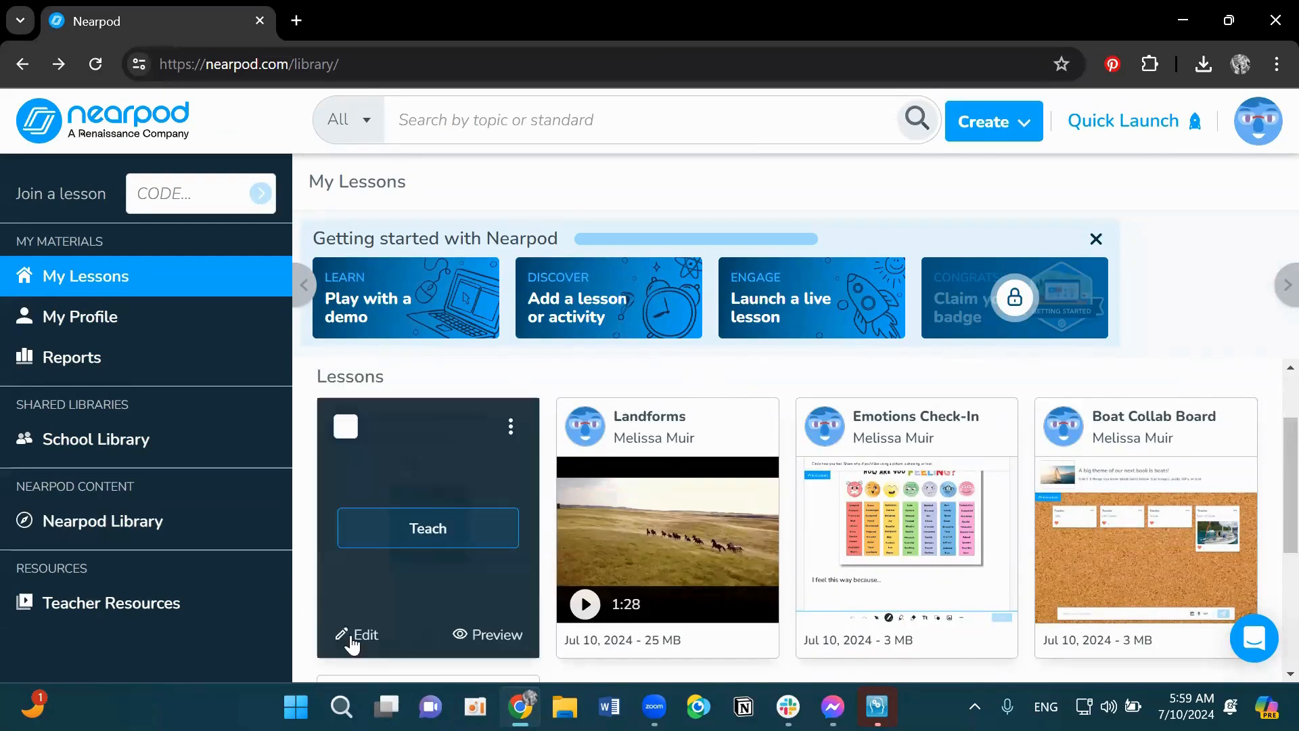
left_click(353, 636)
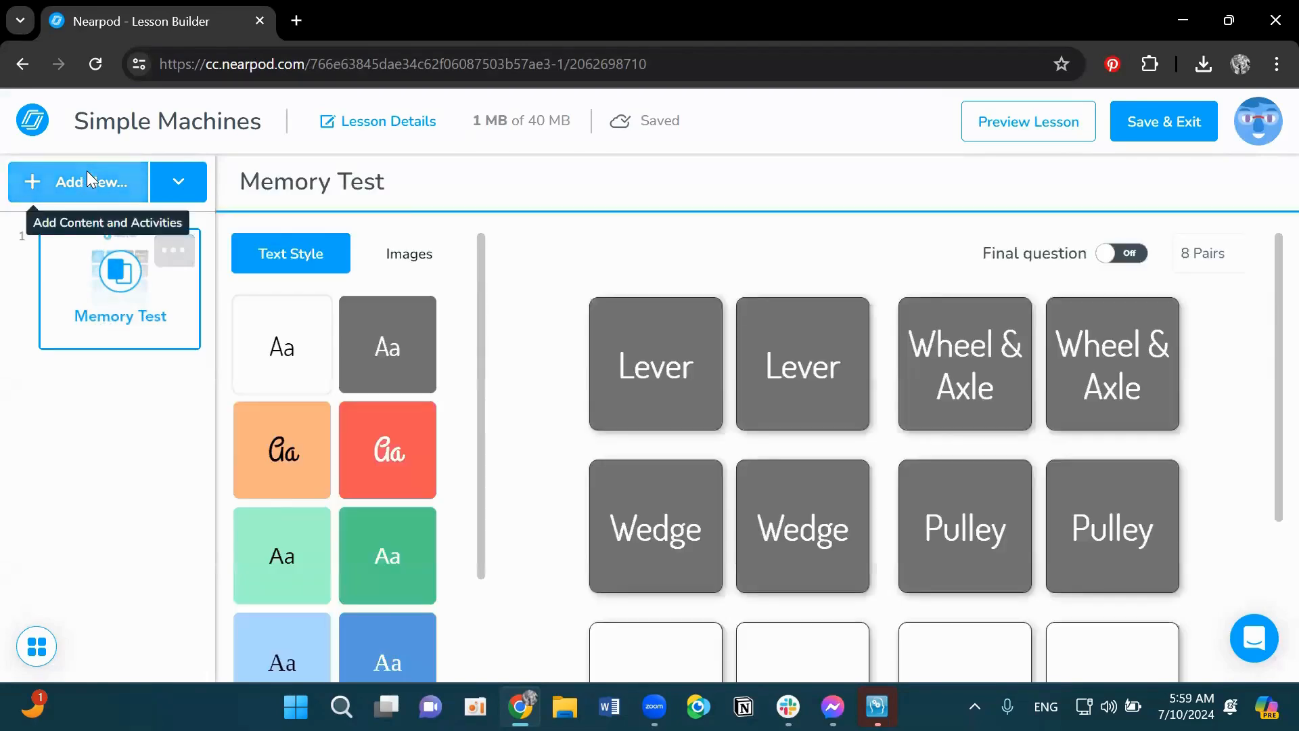
left_click(87, 177)
left_click(469, 142)
type("m")
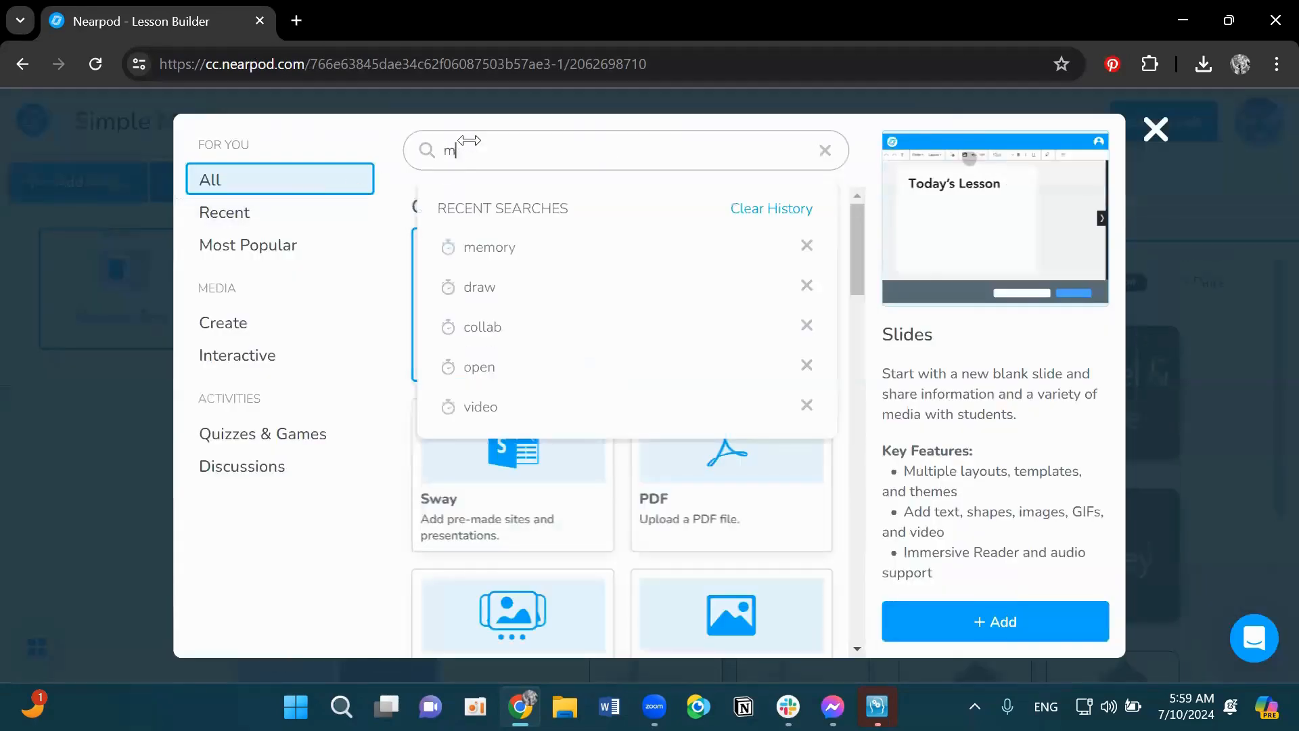
type("atcing")
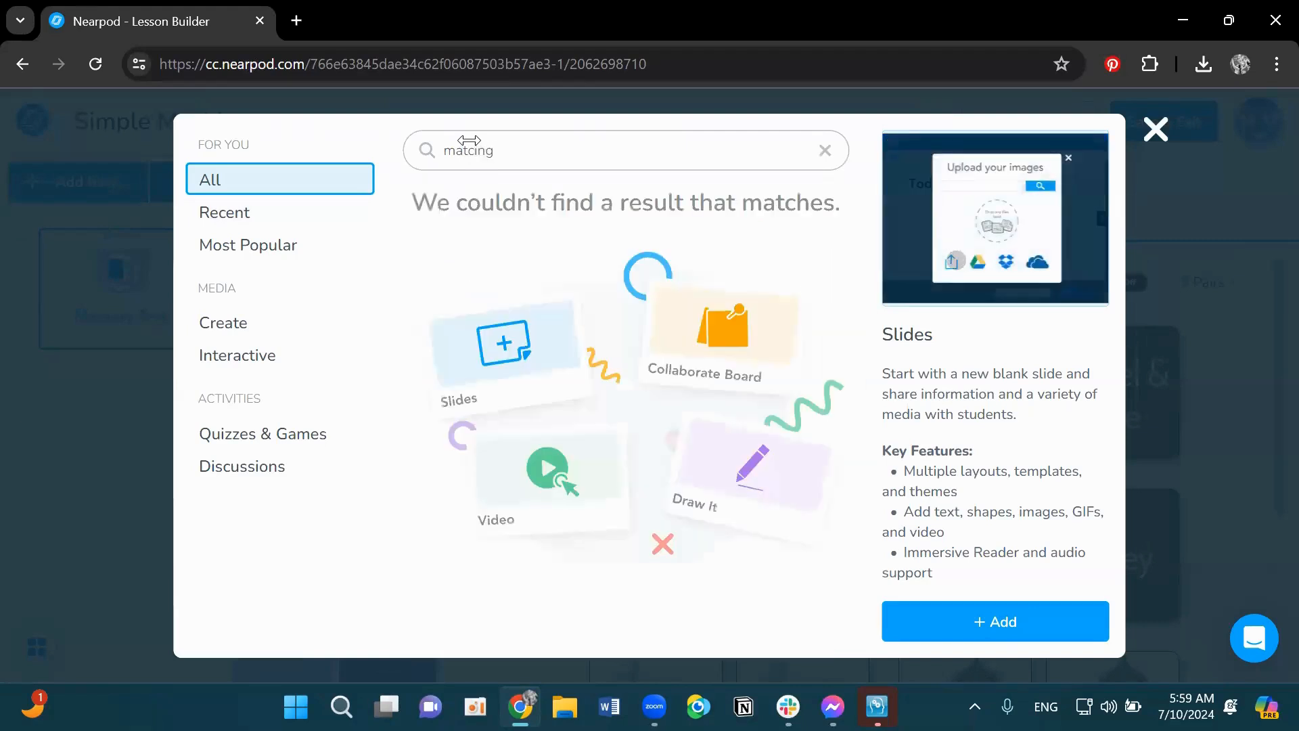
double_click(463, 150)
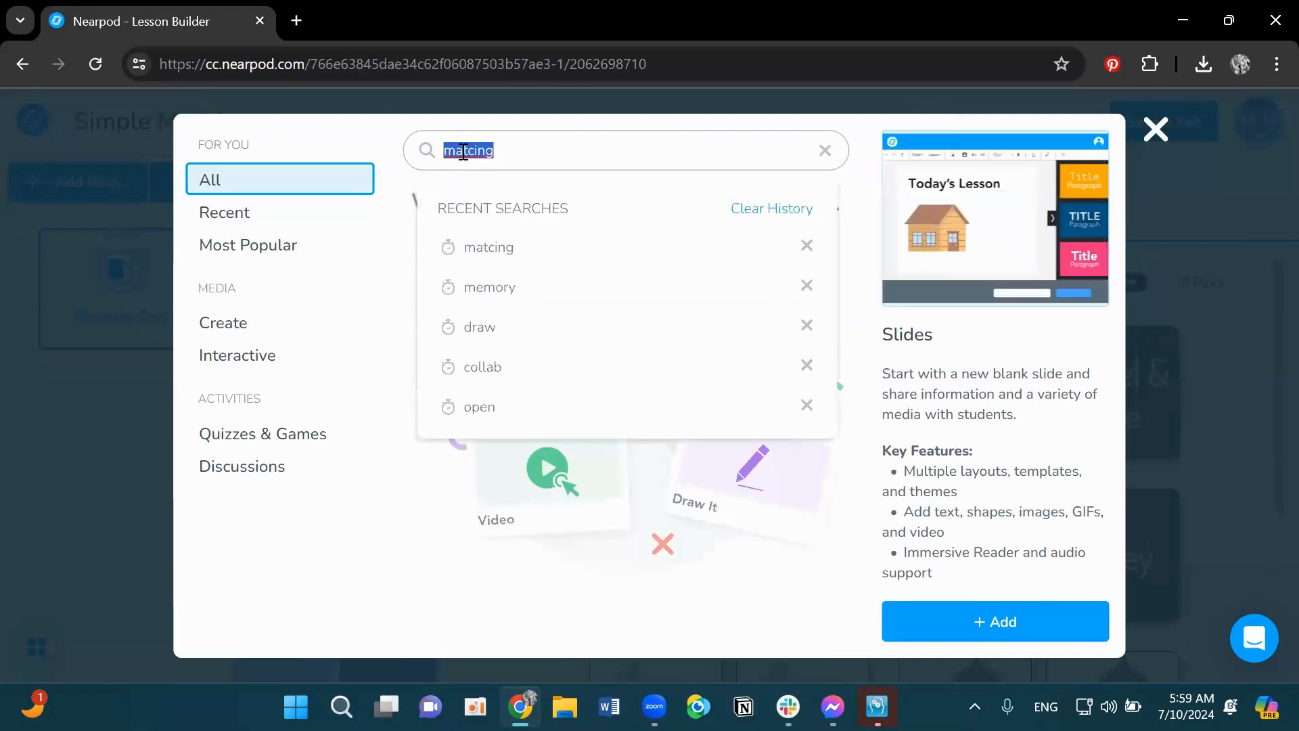
type("matc")
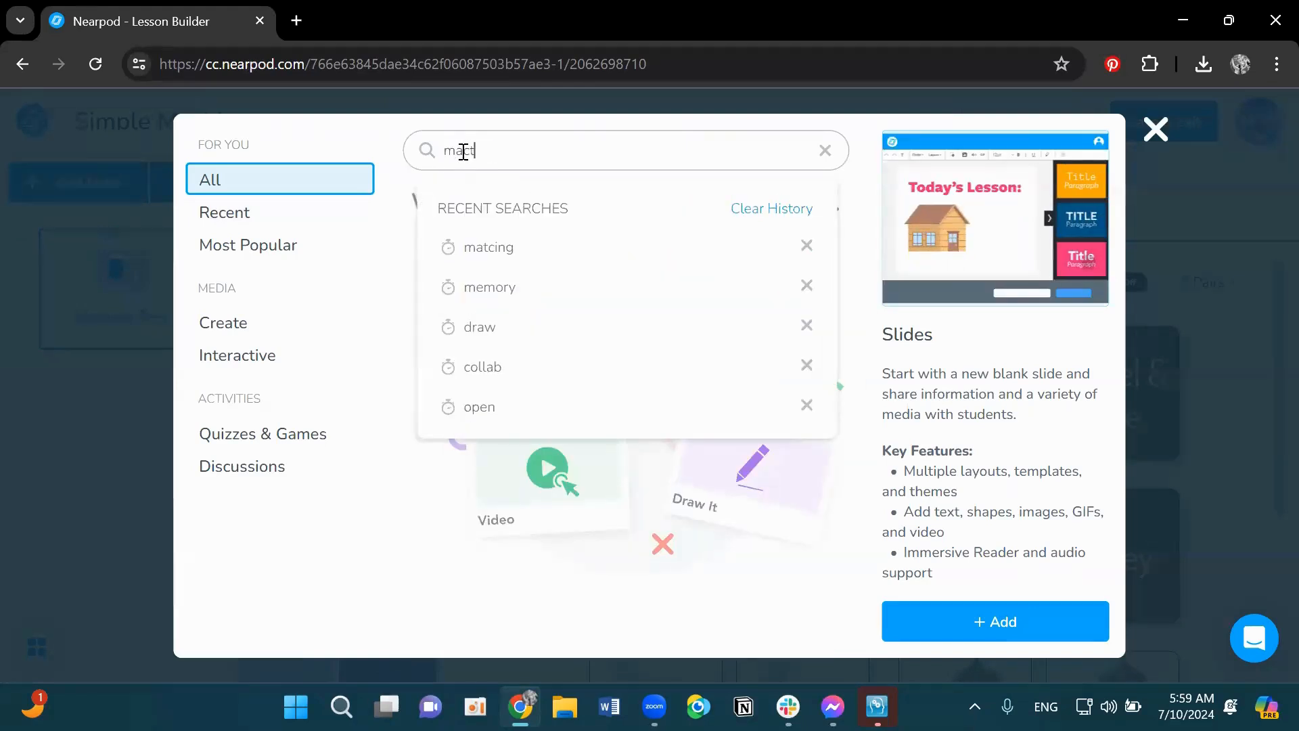
type("hchin")
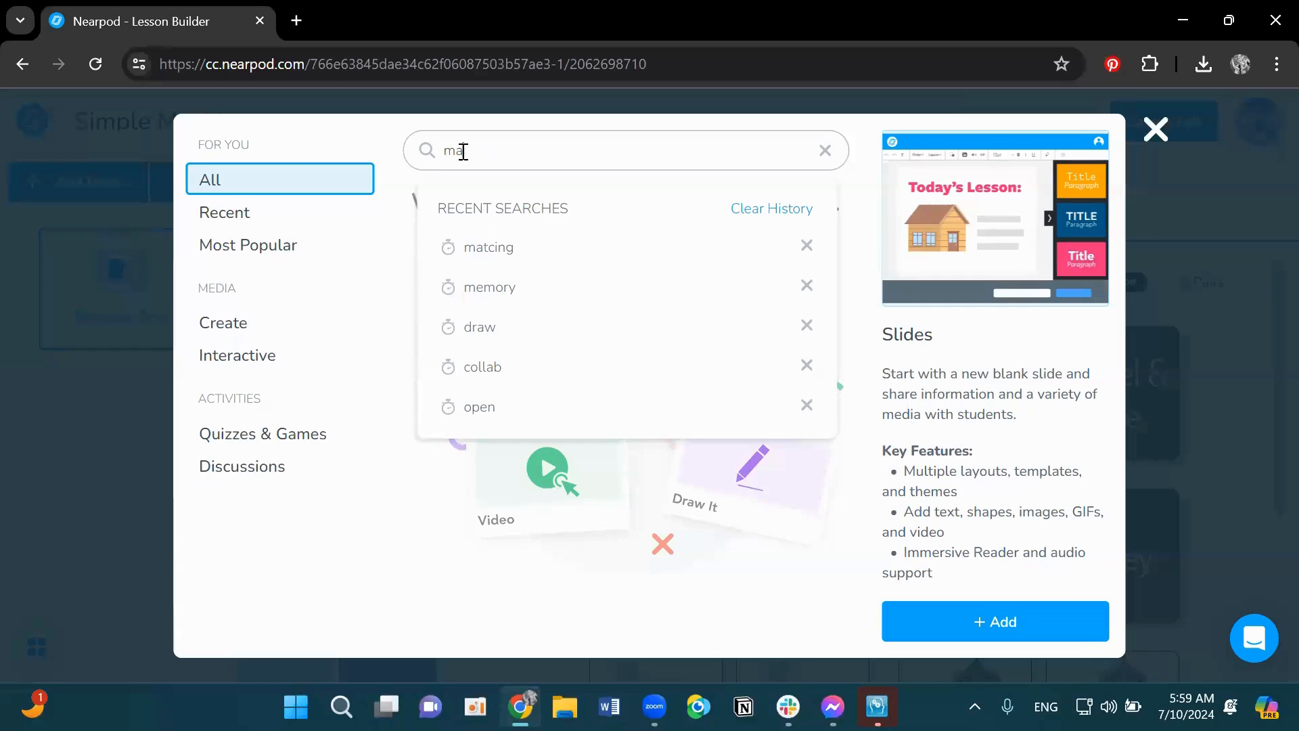
key("BackSpace")
key("BackSpace")
type("matc")
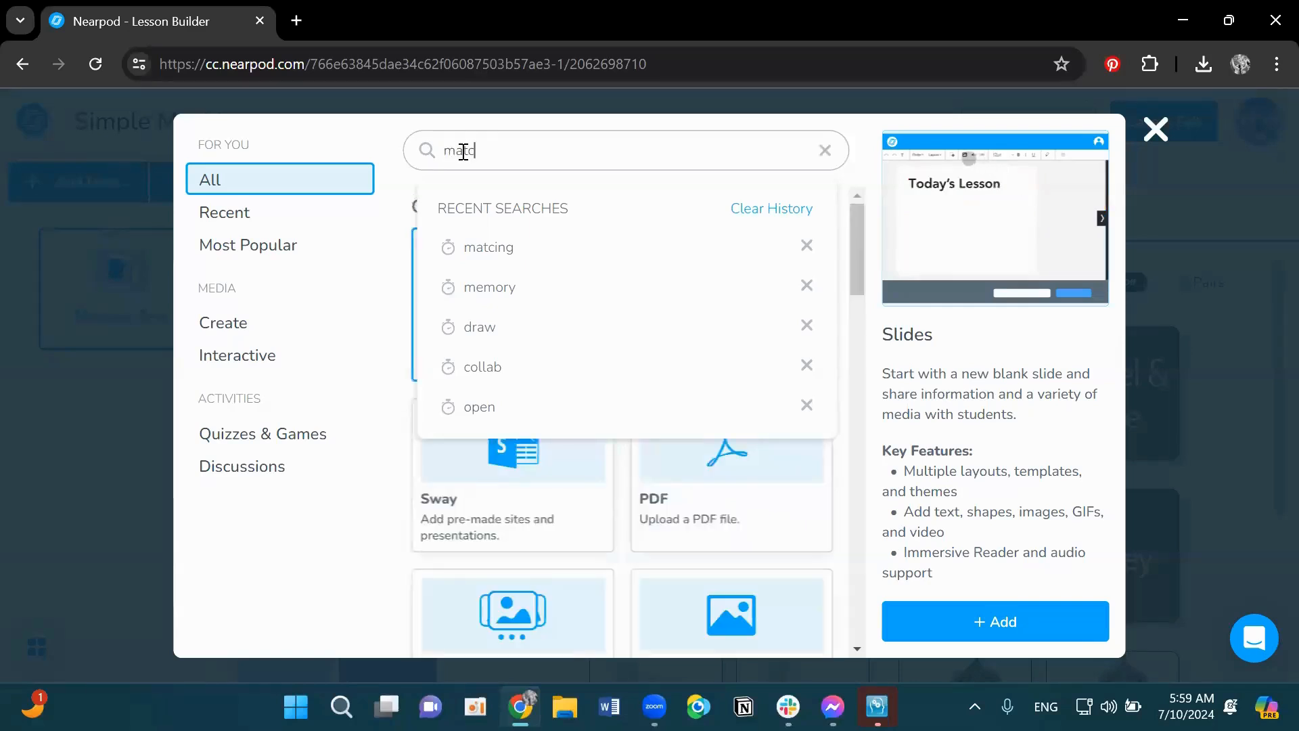
type("hi")
key("BackSpace")
type("hing")
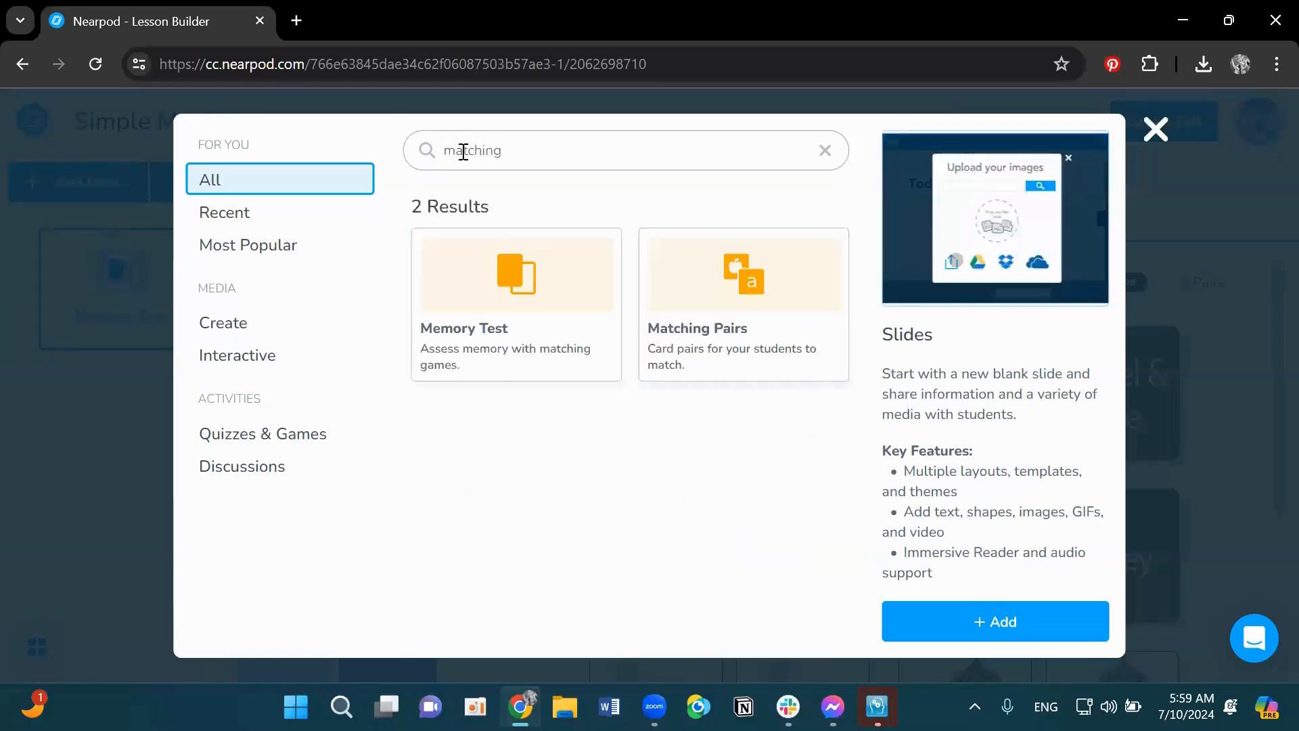
left_click(713, 313)
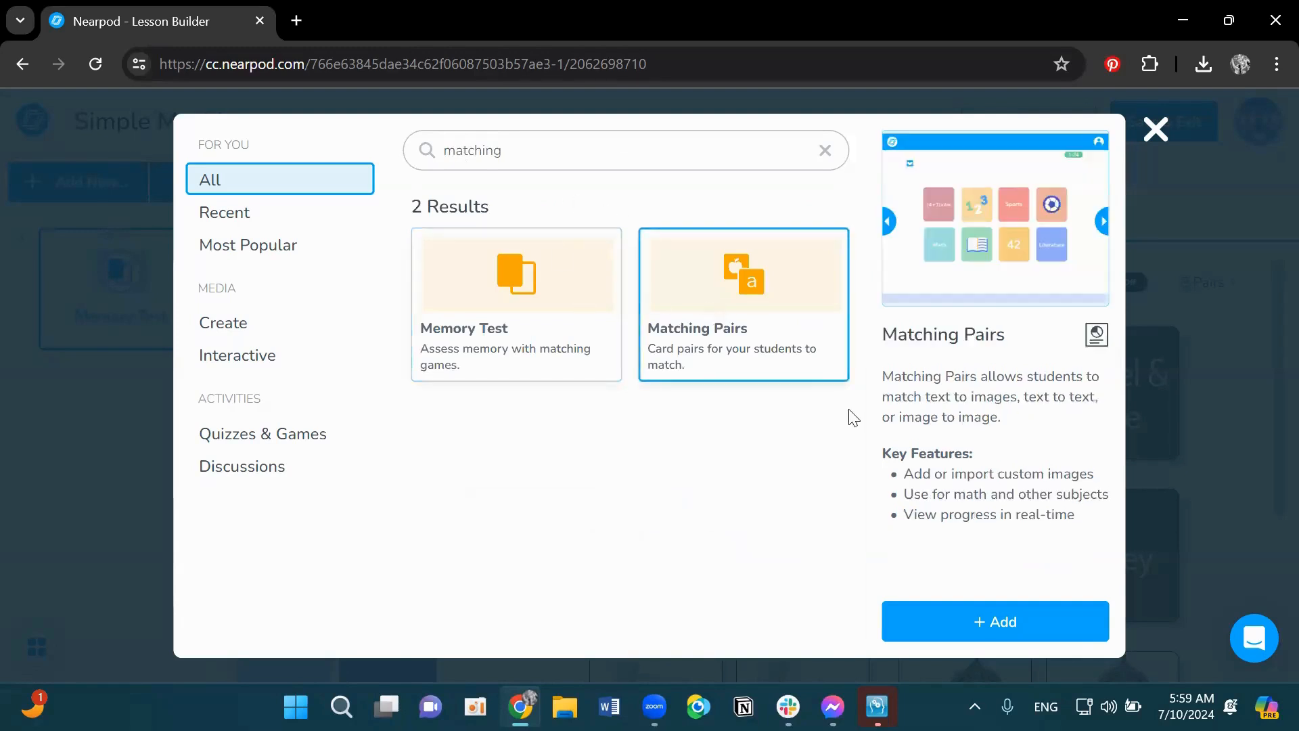
left_click(960, 610)
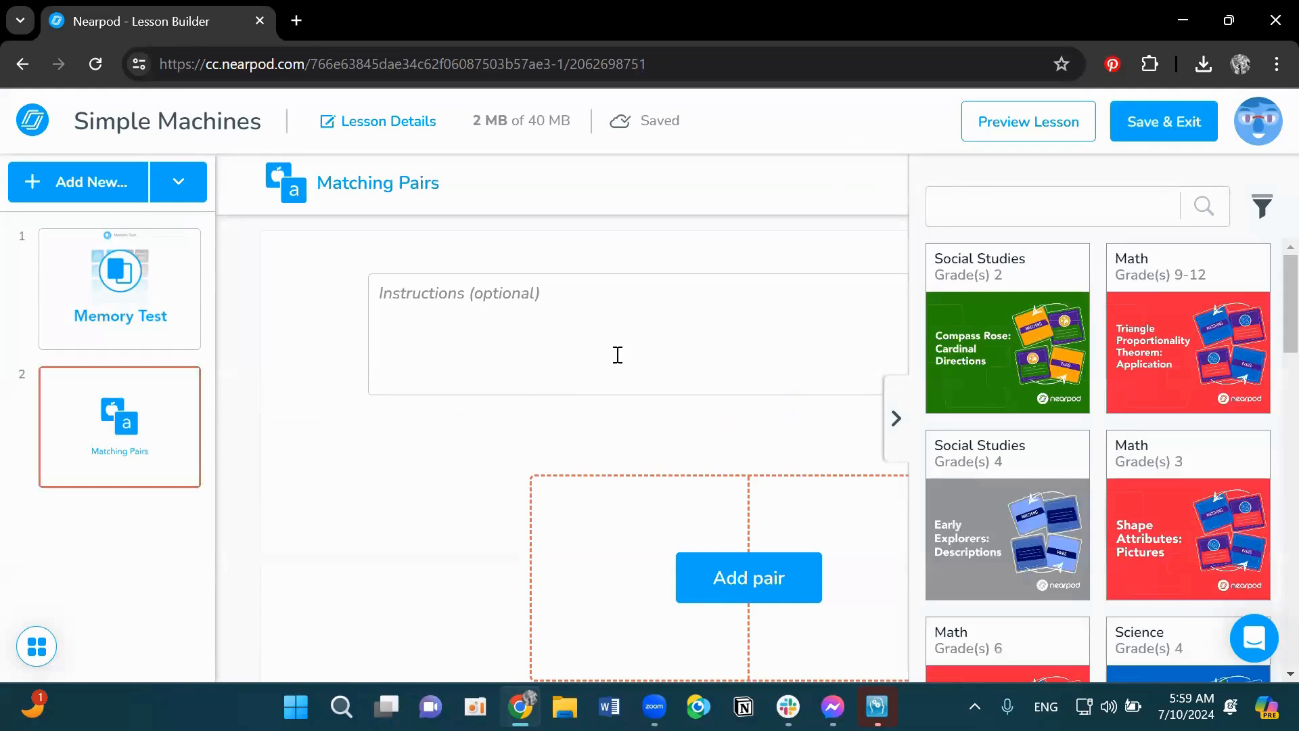
- Search the activity templates for simple machines, filtered to Science and grades 2nd through 5th
left_click(1073, 223)
type("simple")
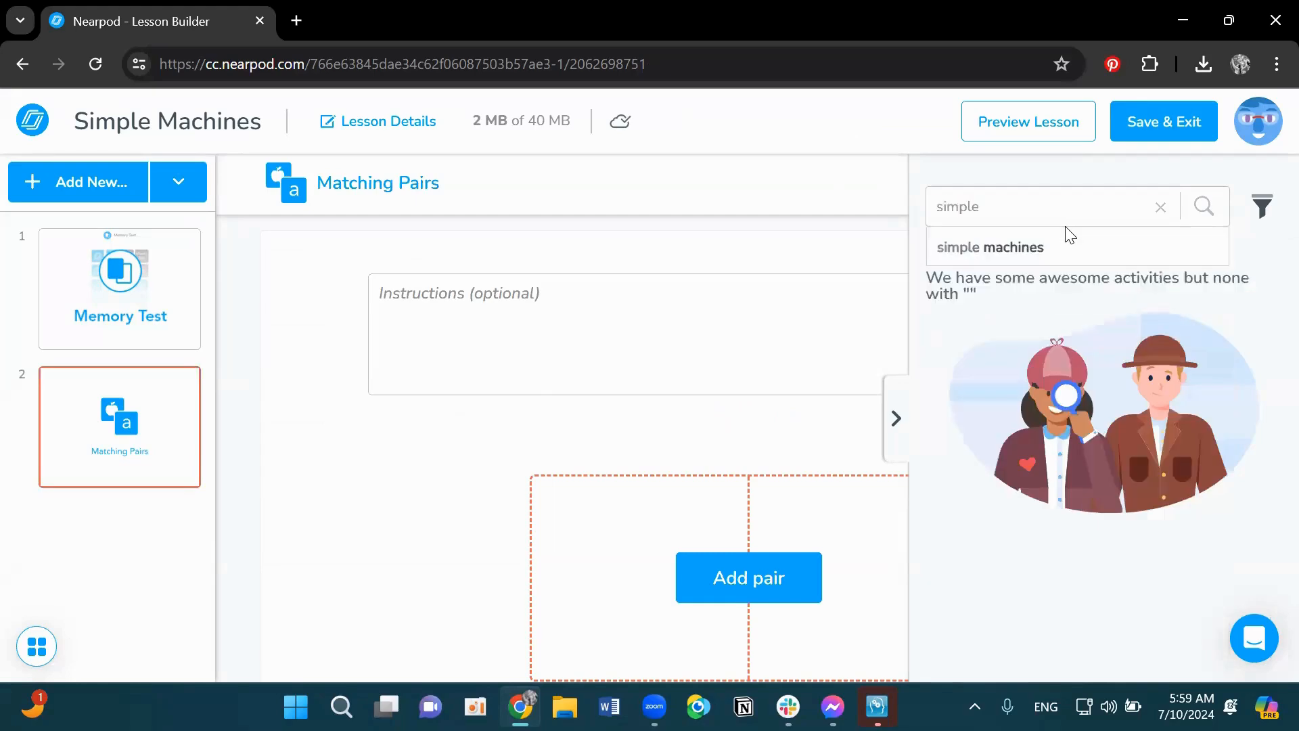
left_click(1068, 235)
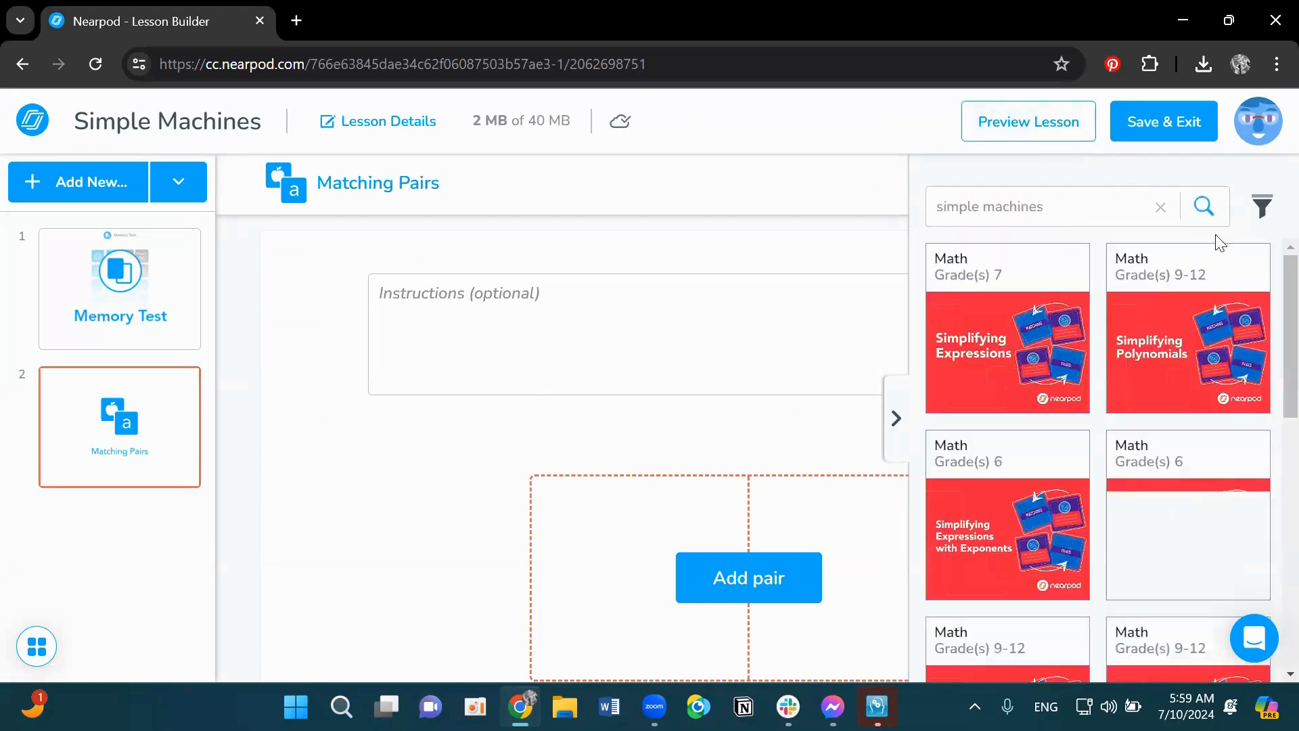
scroll(1228, 336, "down", 1)
scroll(1231, 338, "up", 1)
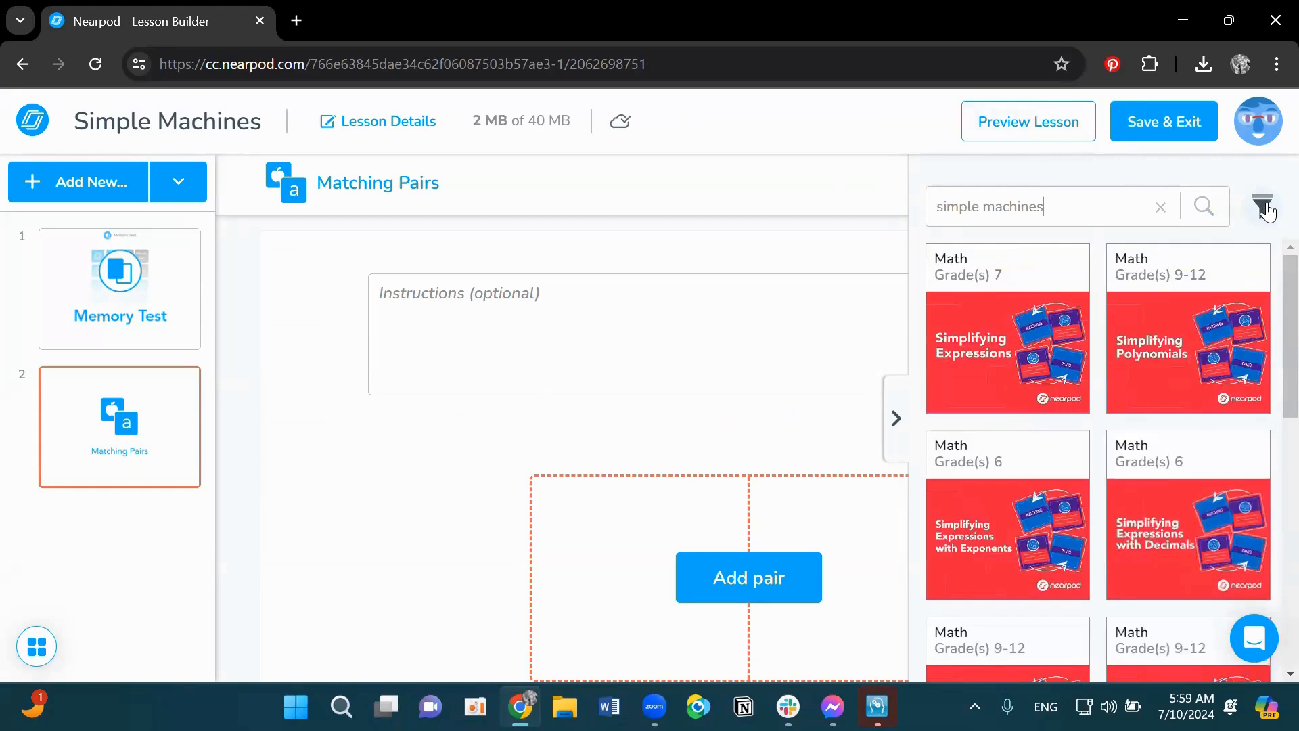
left_click(1264, 208)
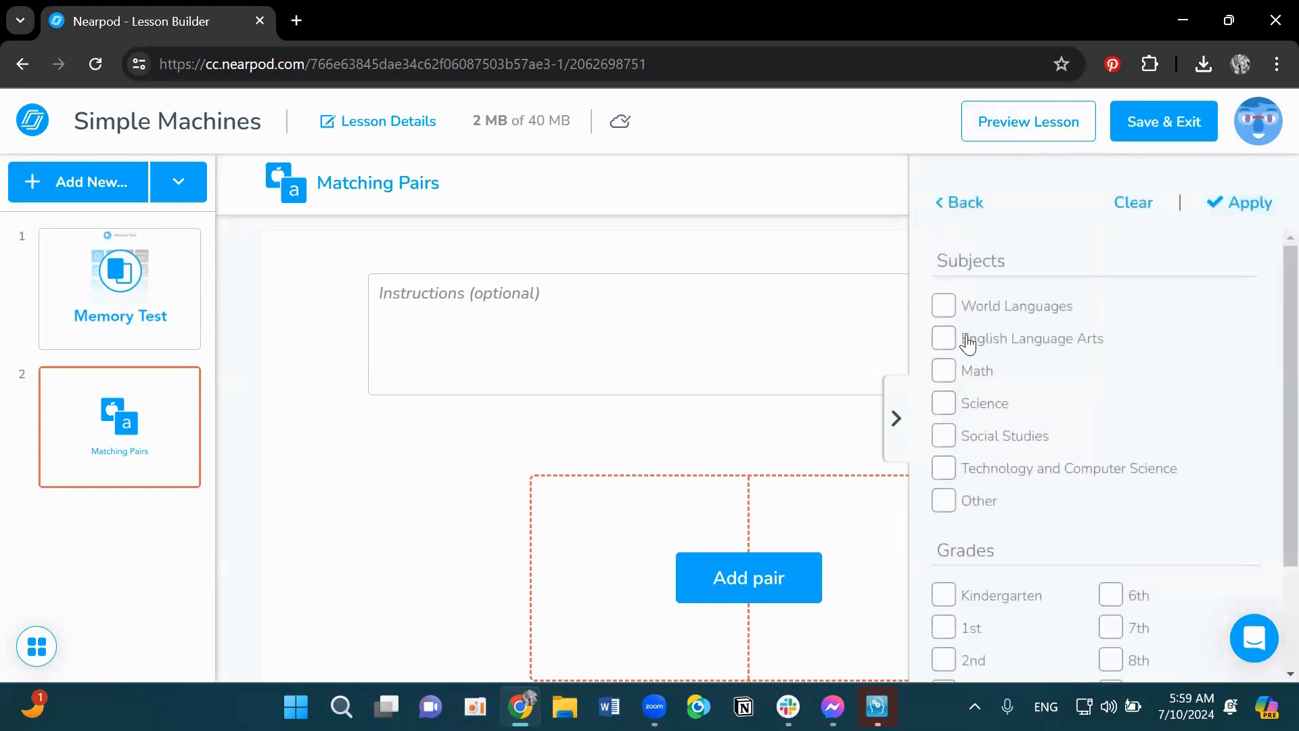
left_click(972, 405)
scroll(1180, 421, "down", 2)
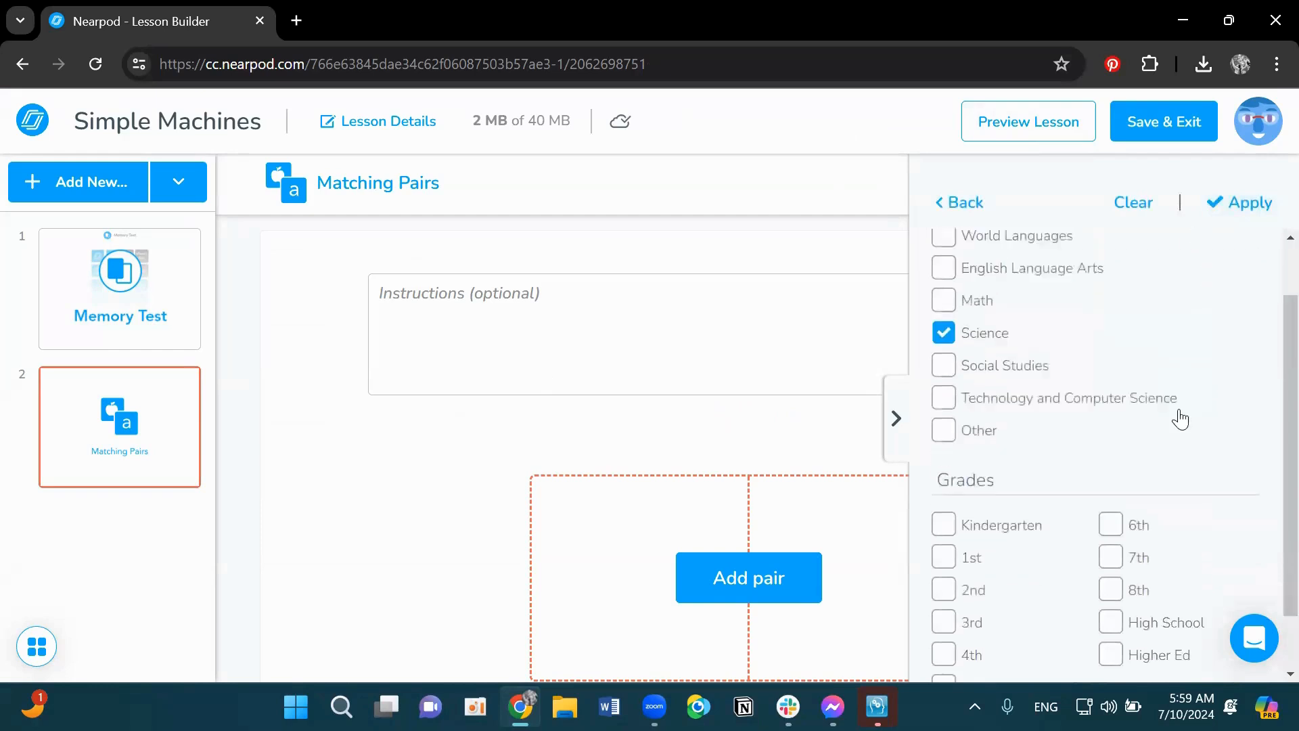
left_click(945, 521)
left_click(944, 552)
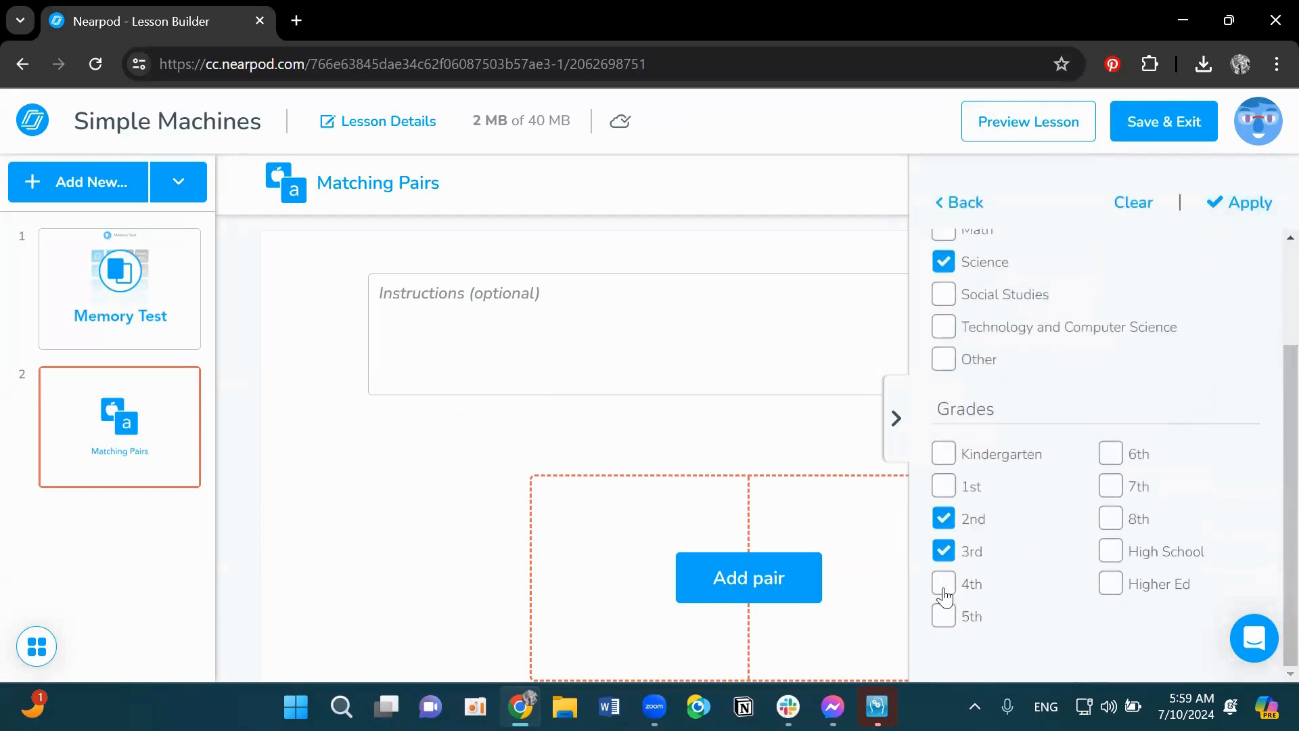
left_click(944, 585)
left_click(945, 614)
left_click(1249, 211)
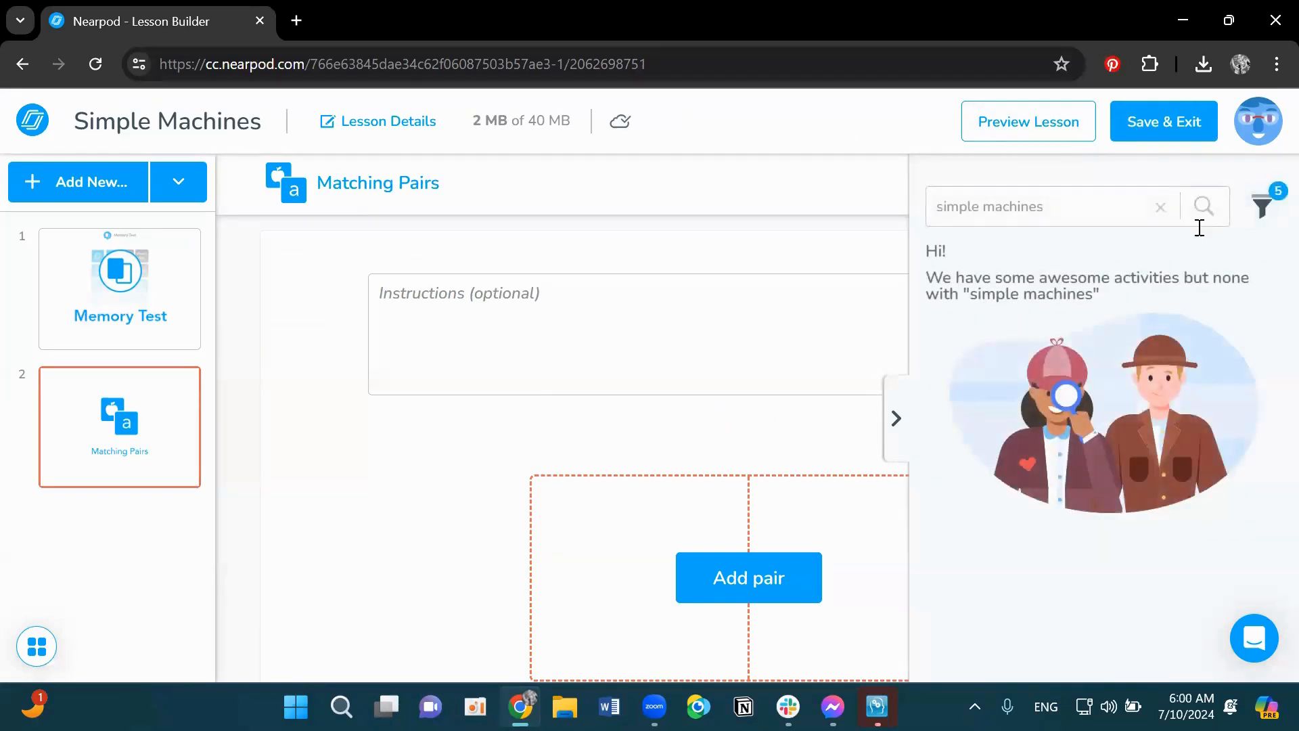
- Remove the grade filters, reapply, clear the template search and collapse the templates panel
left_click(1263, 205)
scroll(982, 471, "down", 2)
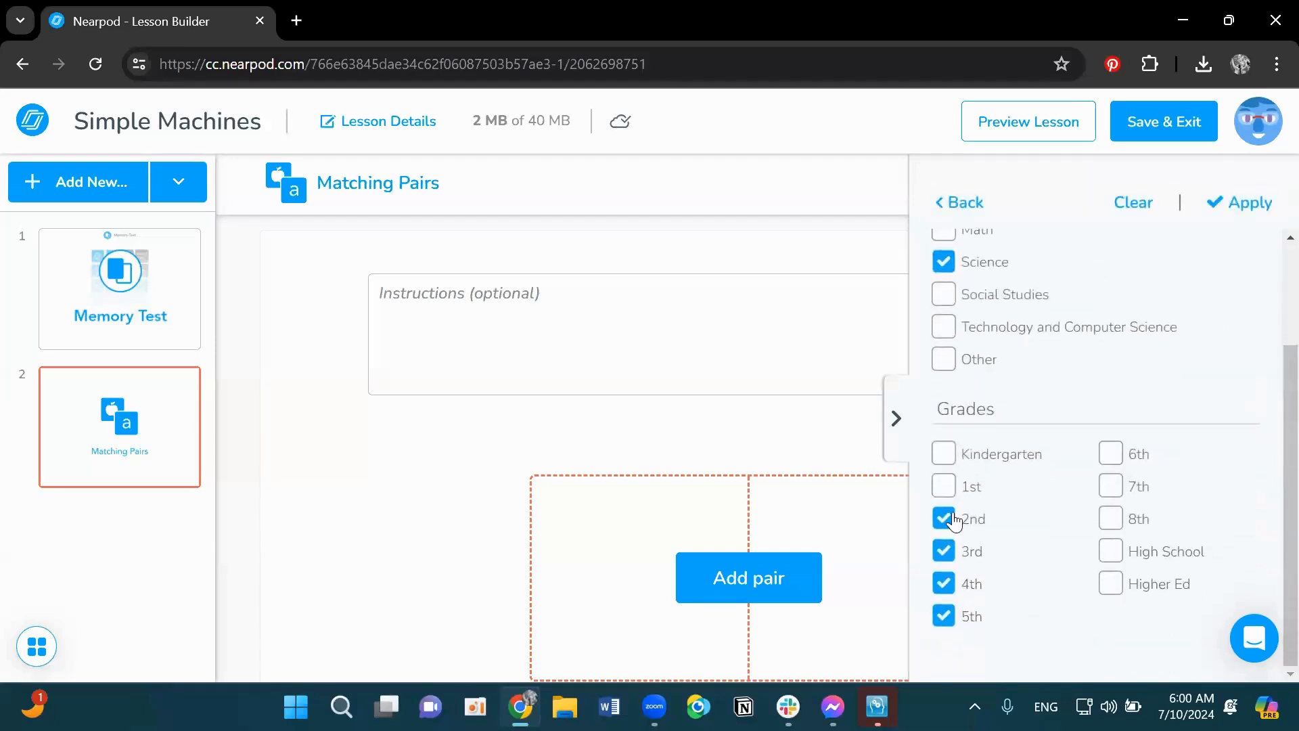
left_click(943, 518)
left_click(943, 551)
left_click(944, 616)
left_click(951, 586)
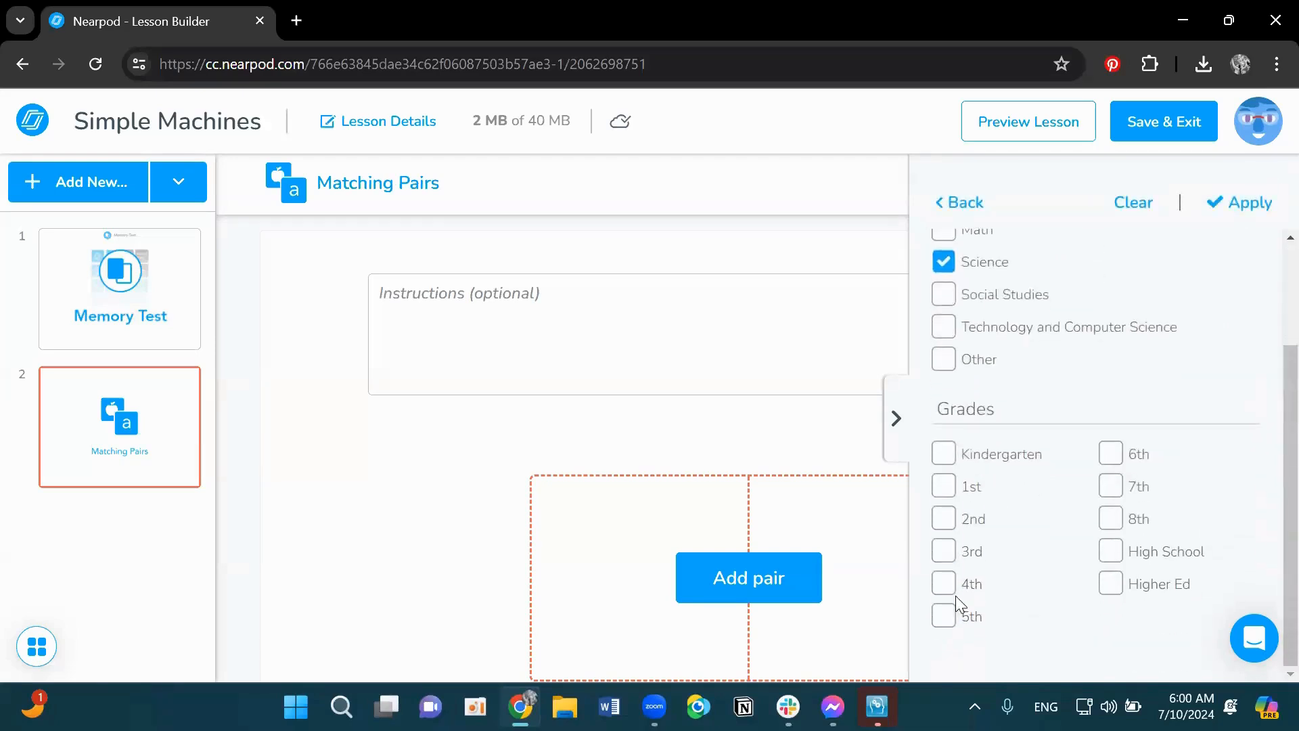
left_click(1235, 214)
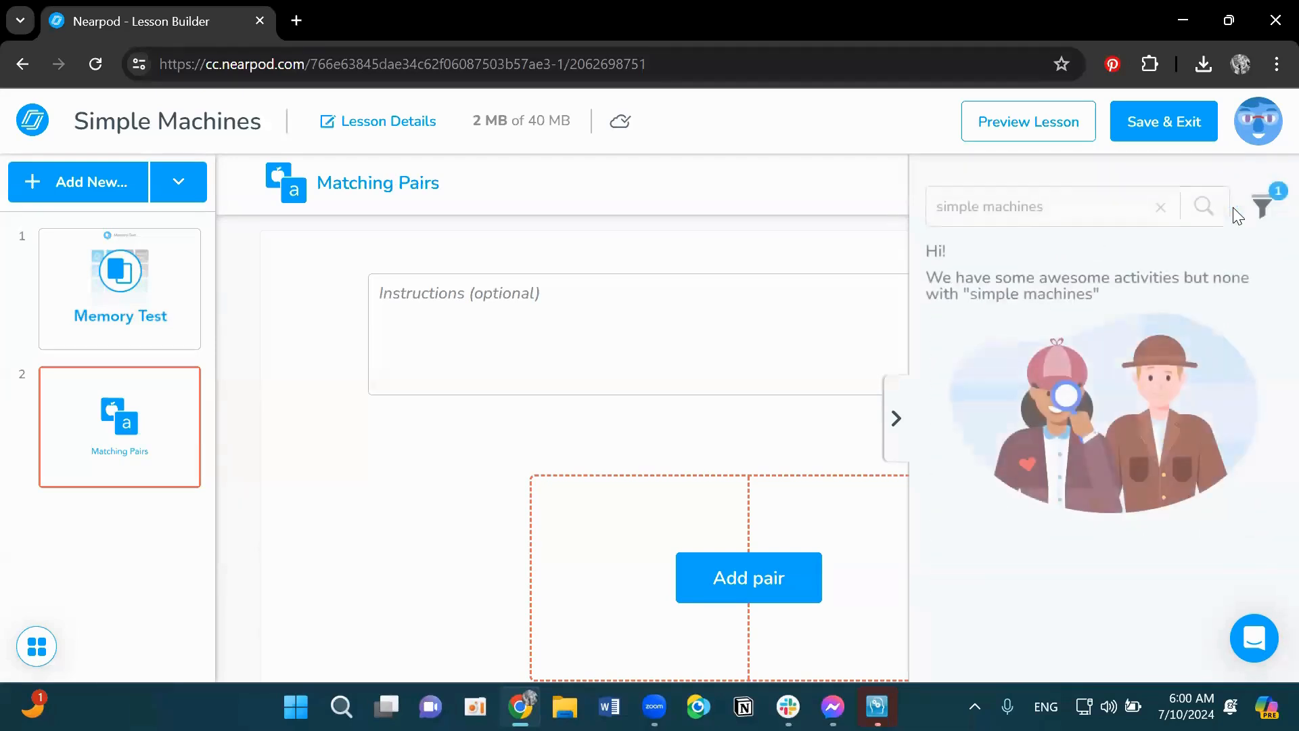
left_click(1164, 211)
left_click(894, 420)
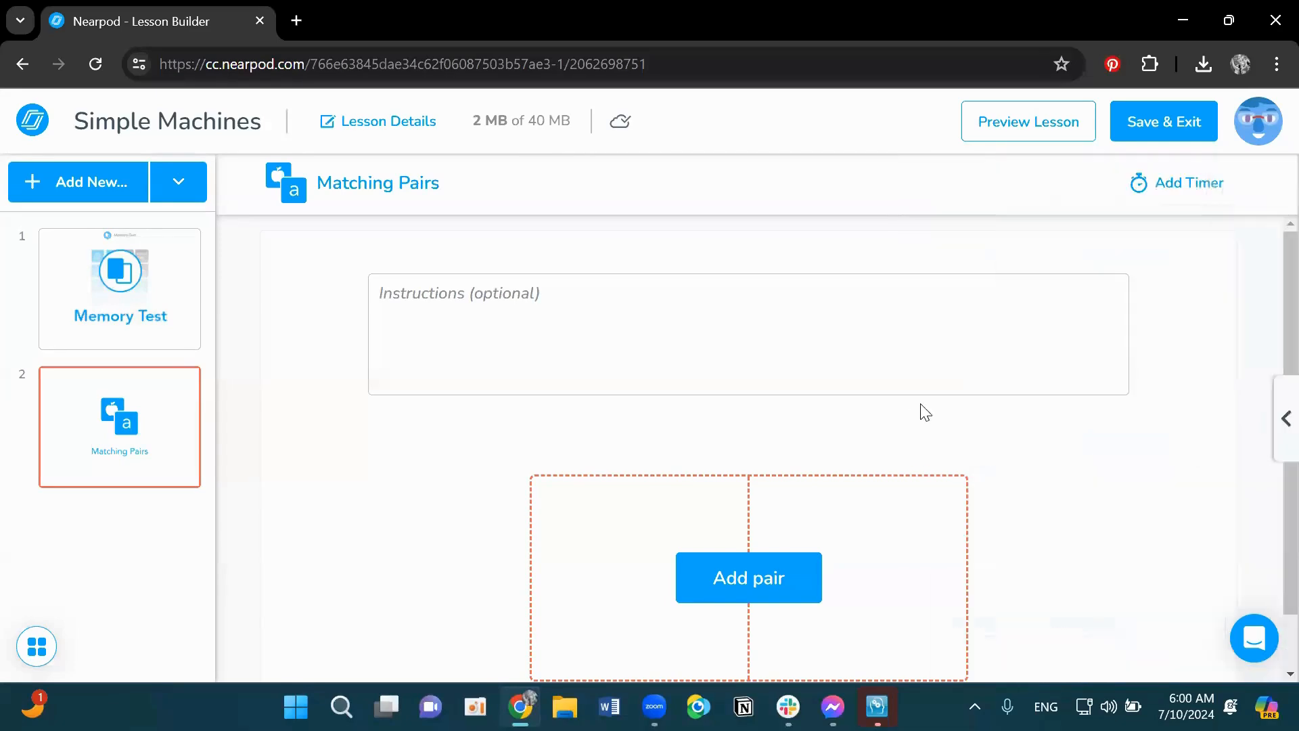
- Enter the instructions "Match the name of the simple machine with the picture."
left_click(508, 301)
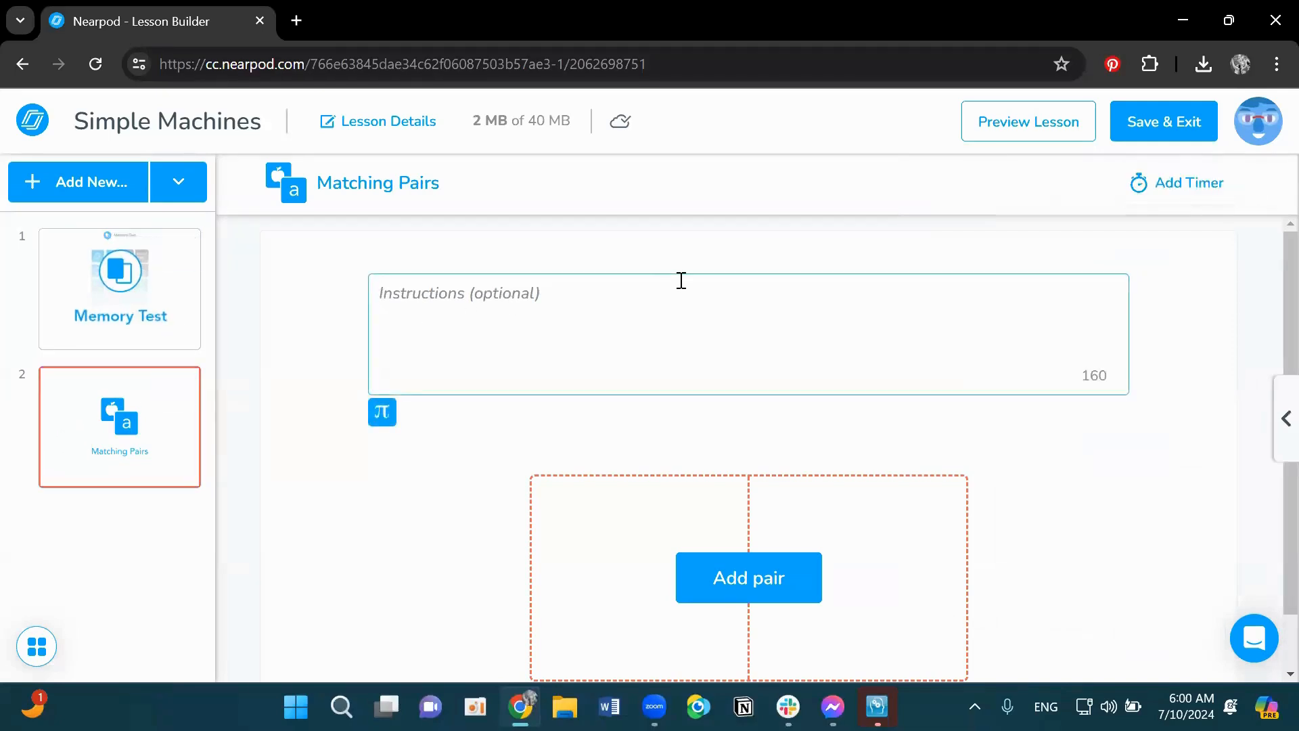
type("Match the na")
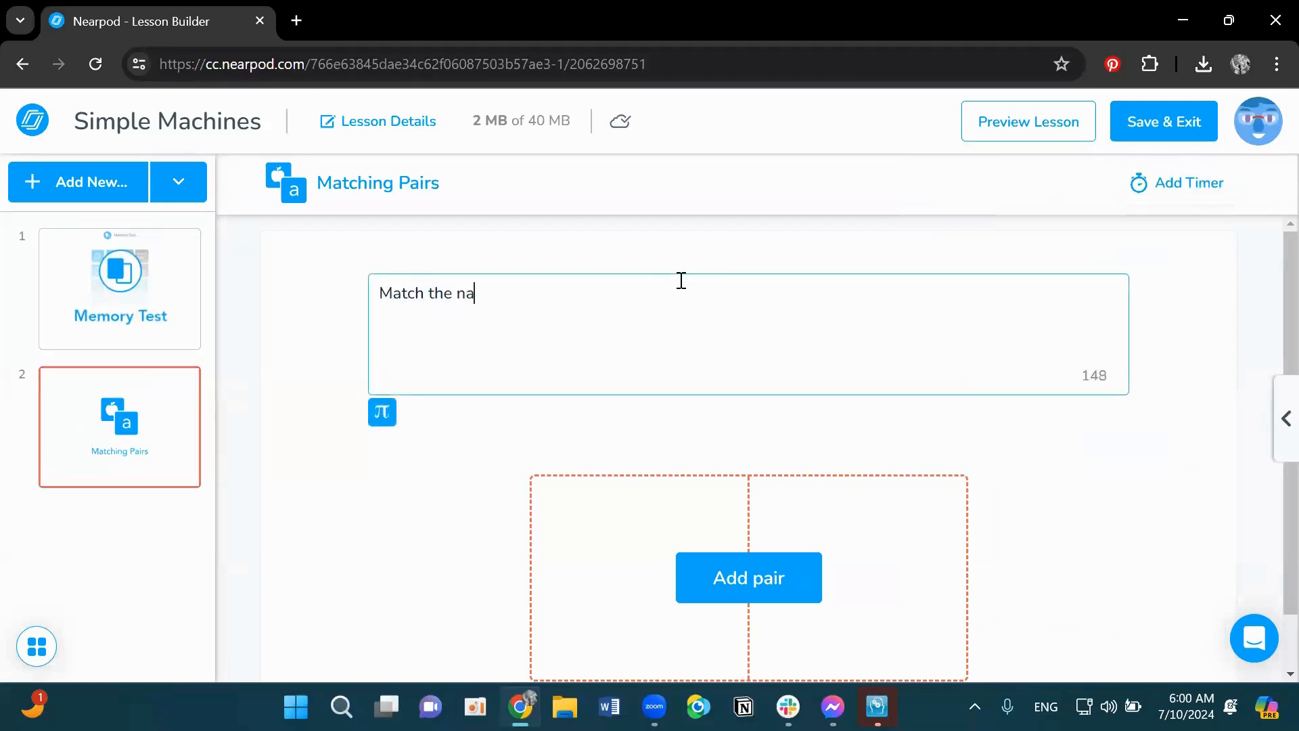
type("me of the simple m")
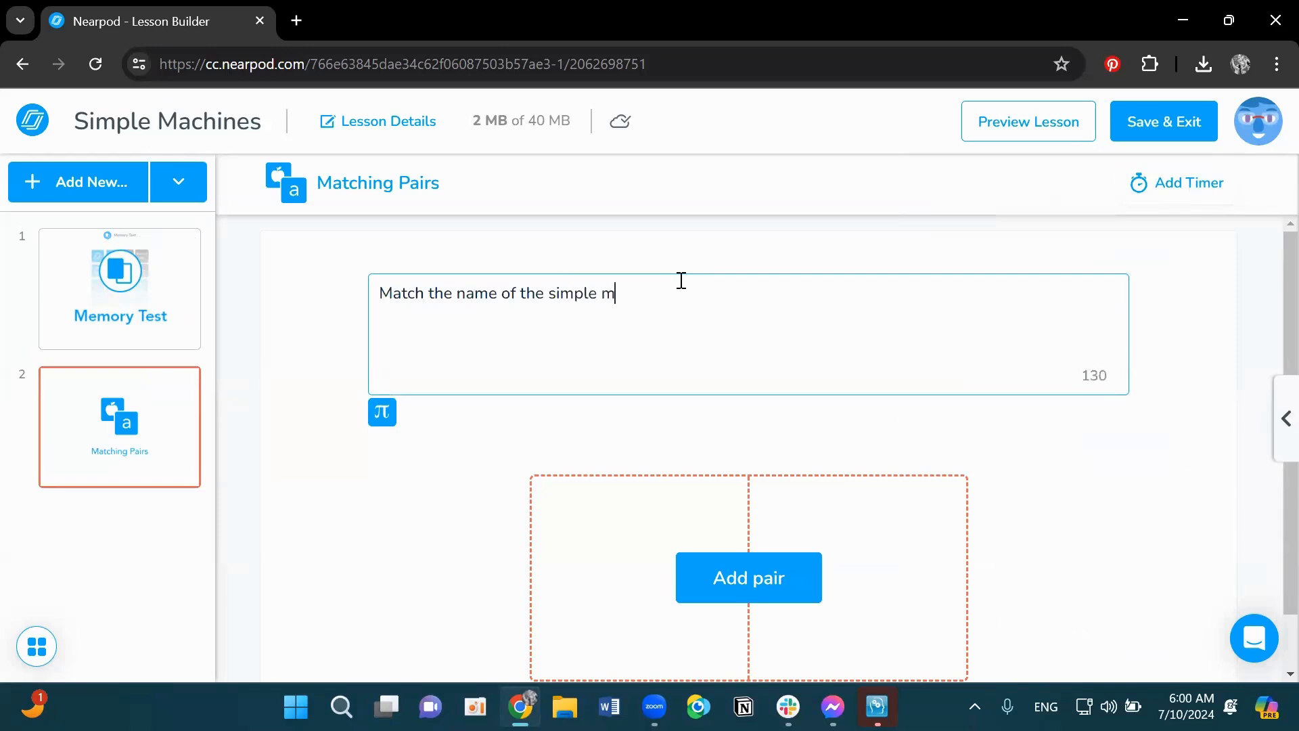
type("achine, with the")
key("BackSpace")
key("BackSpace")
key("BackSpace")
key("BackSpace")
key("BackSpace")
key("BackSpace")
key("BackSpace")
key("BackSpace")
key("BackSpace")
type("with the picture.")
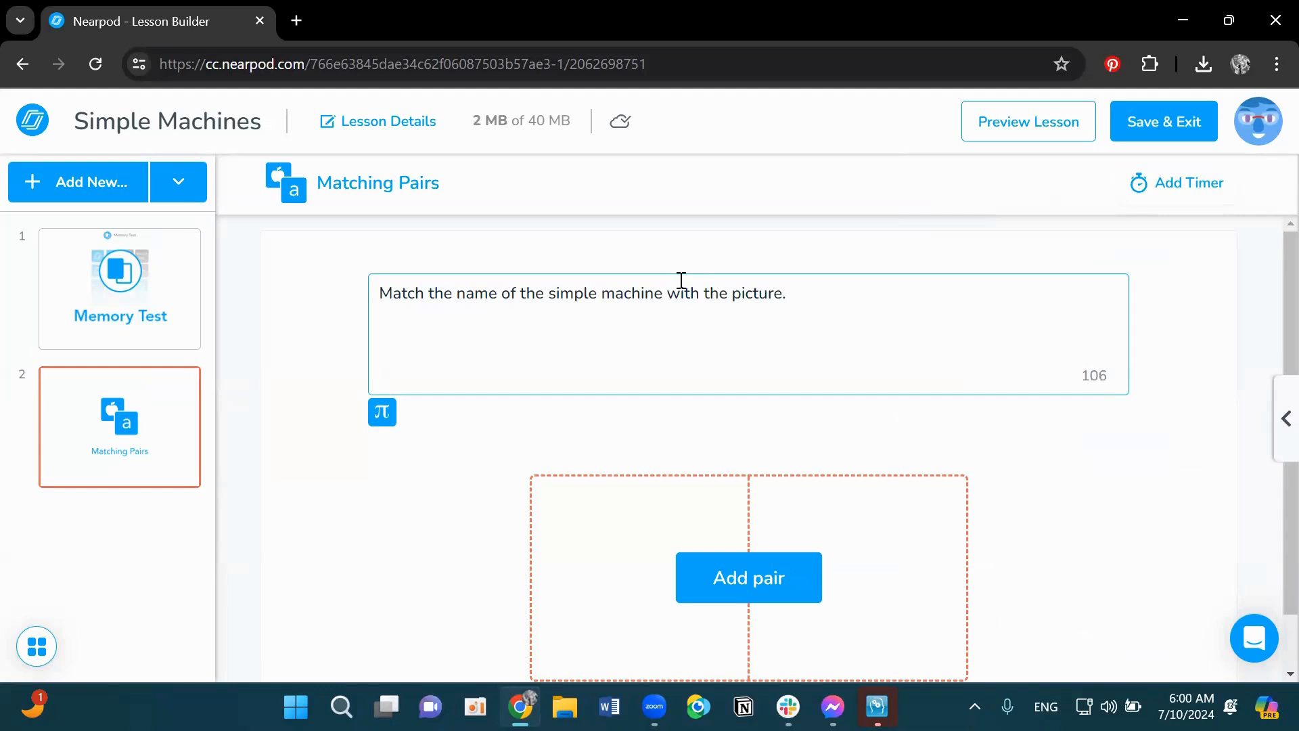
- Add the first pair and enter the text Wedge on its first card
left_click(785, 587)
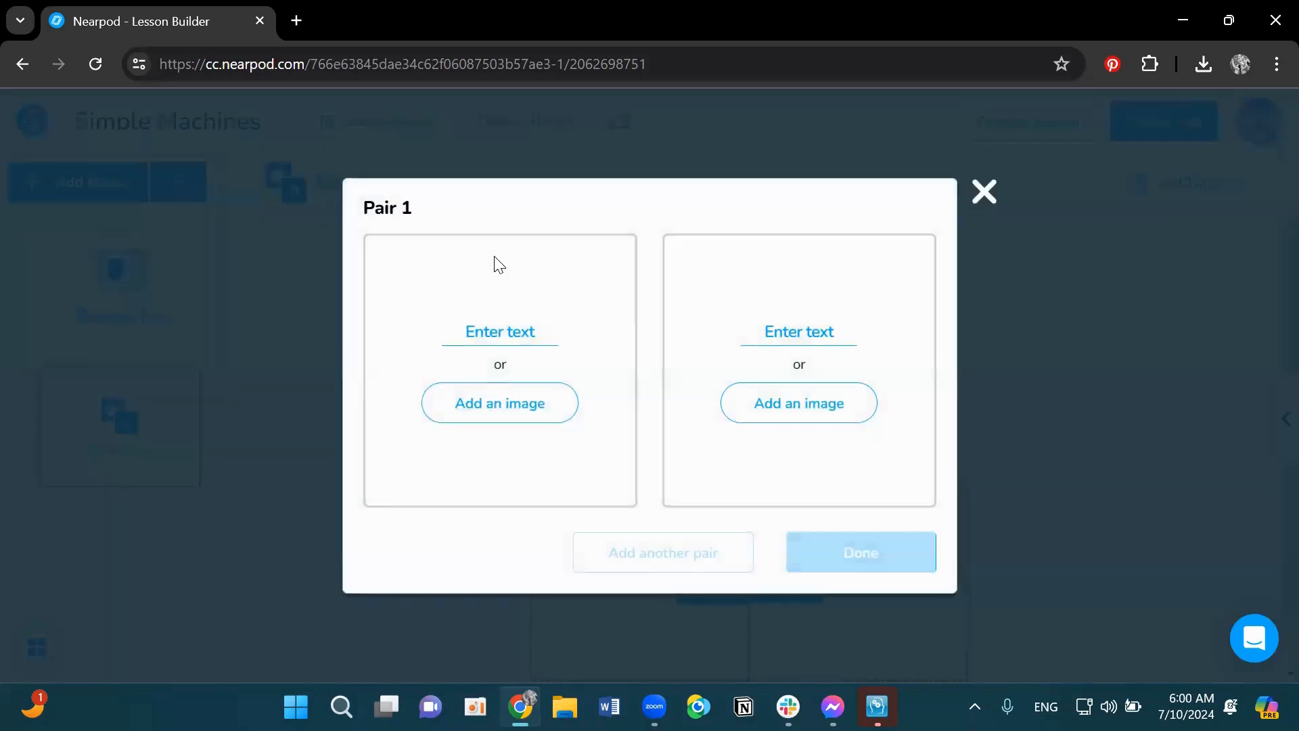
left_click(496, 335)
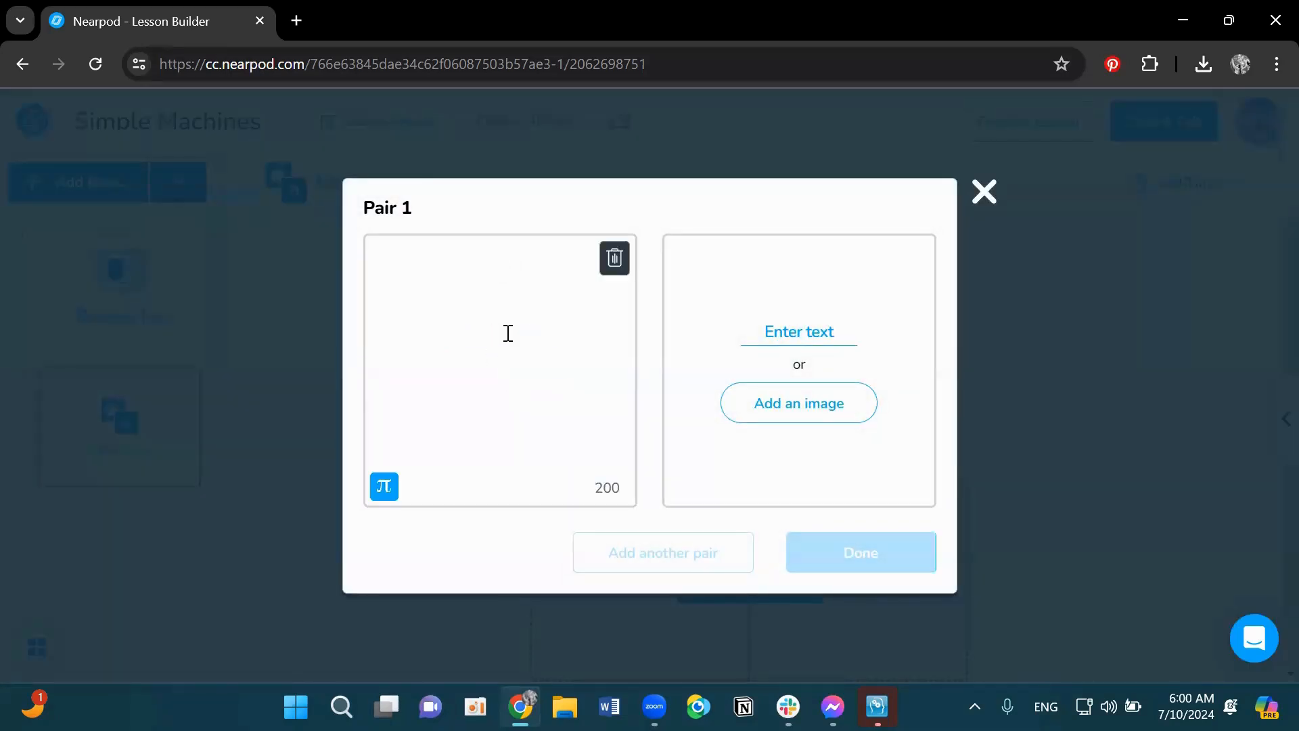
type("Wede")
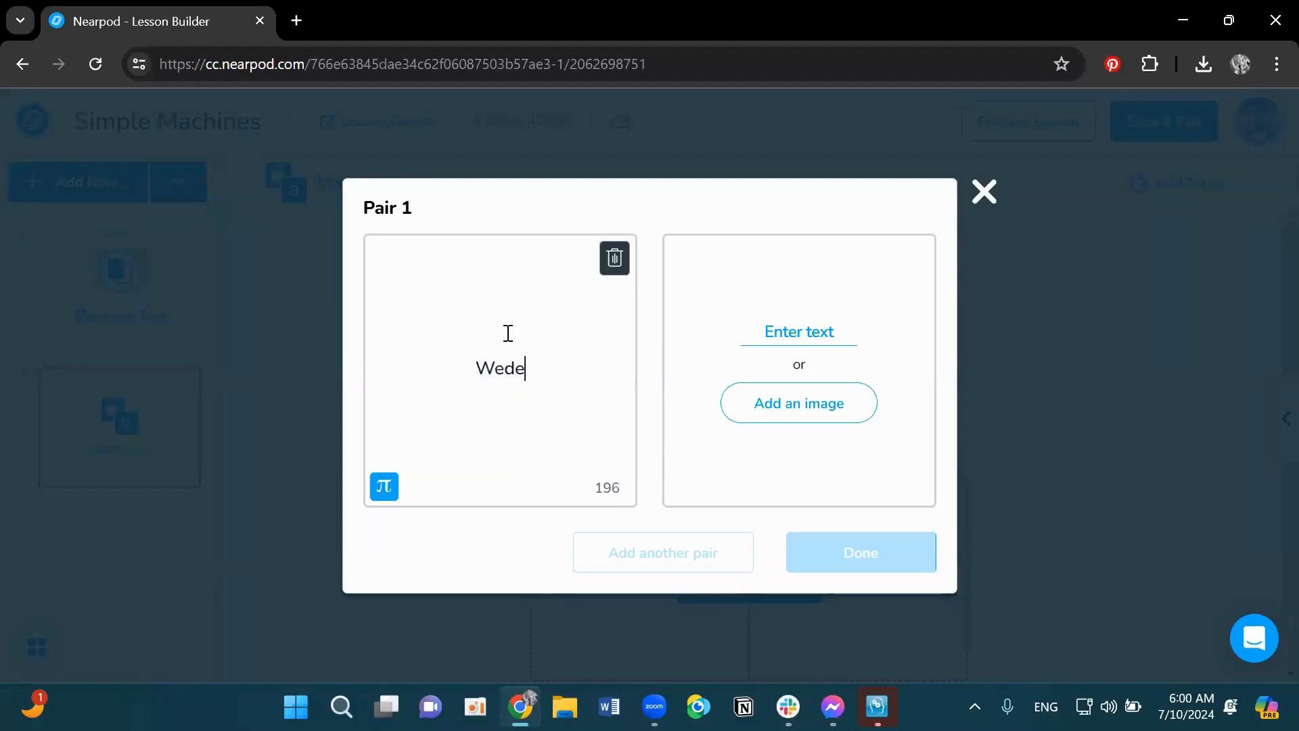
key("BackSpace")
type("ge")
- Search images for wedge and place a mallet-splitting-wood wedge picture on the pair's second card
left_click(843, 411)
left_click(479, 196)
type("wed")
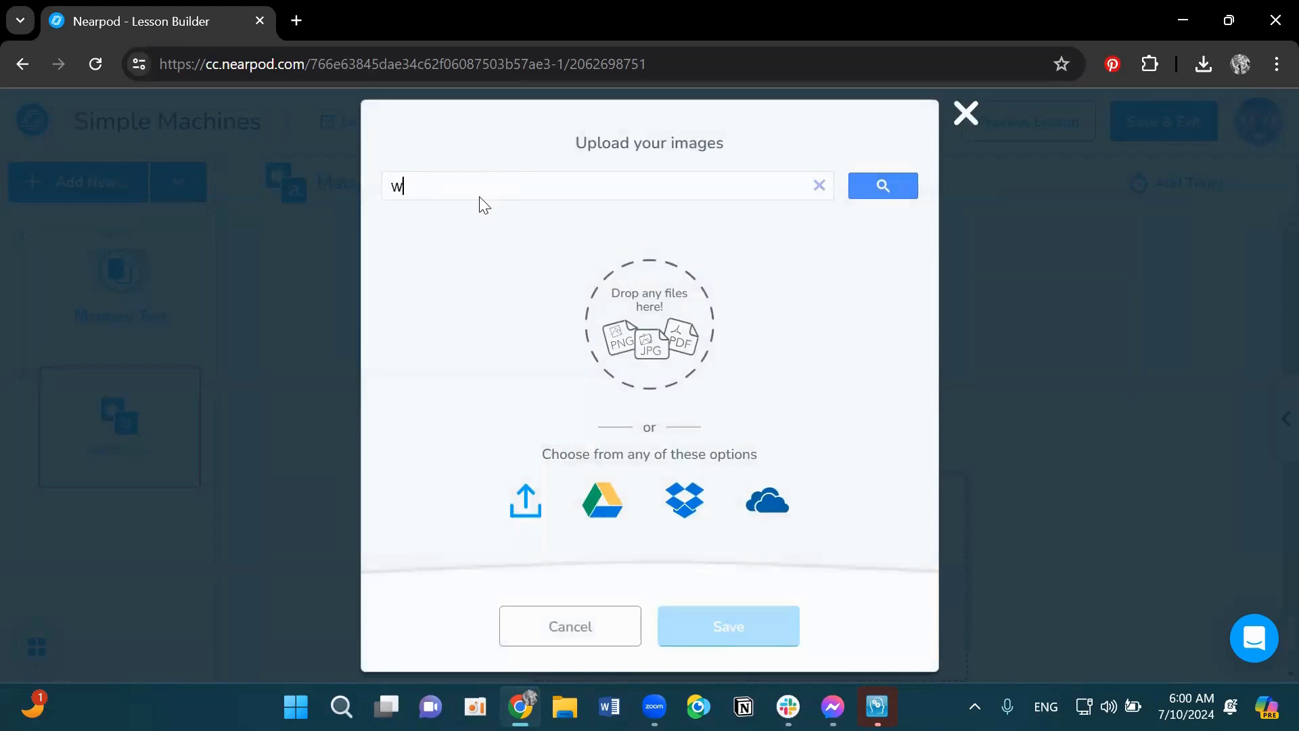
type("ge")
key("Return")
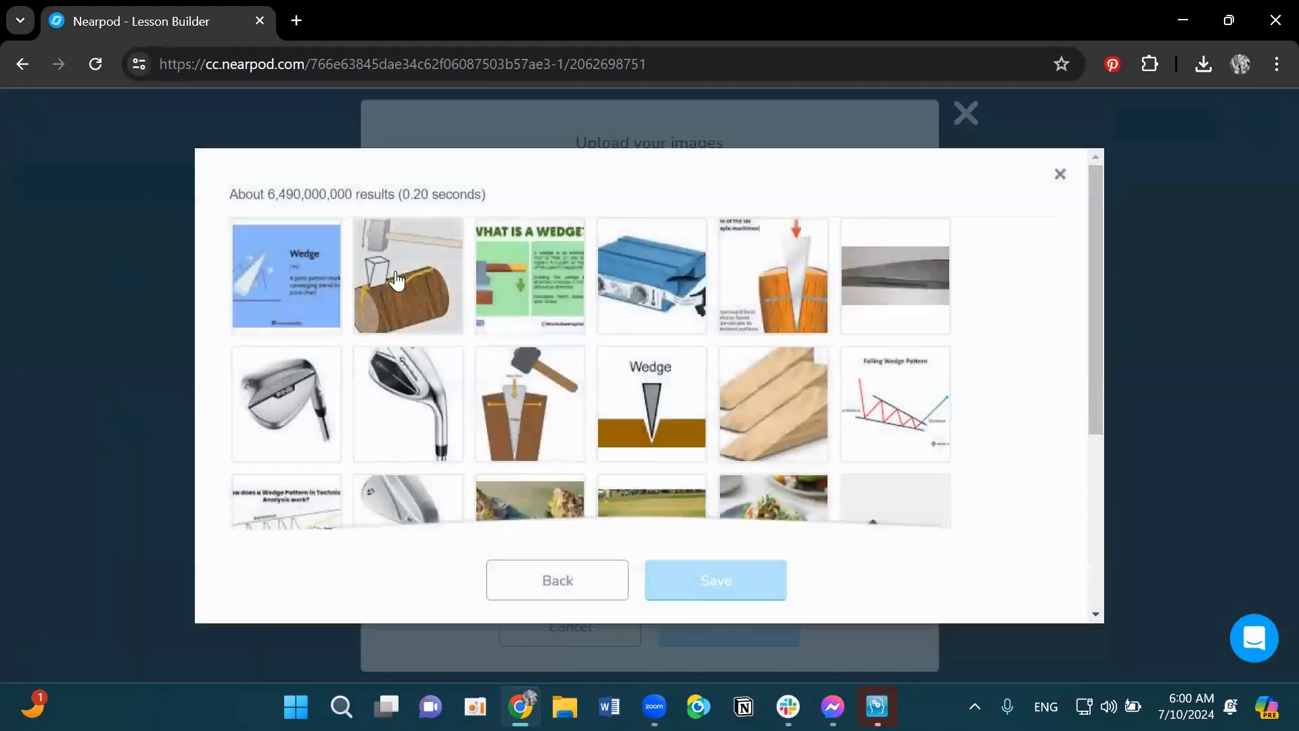
left_click(396, 280)
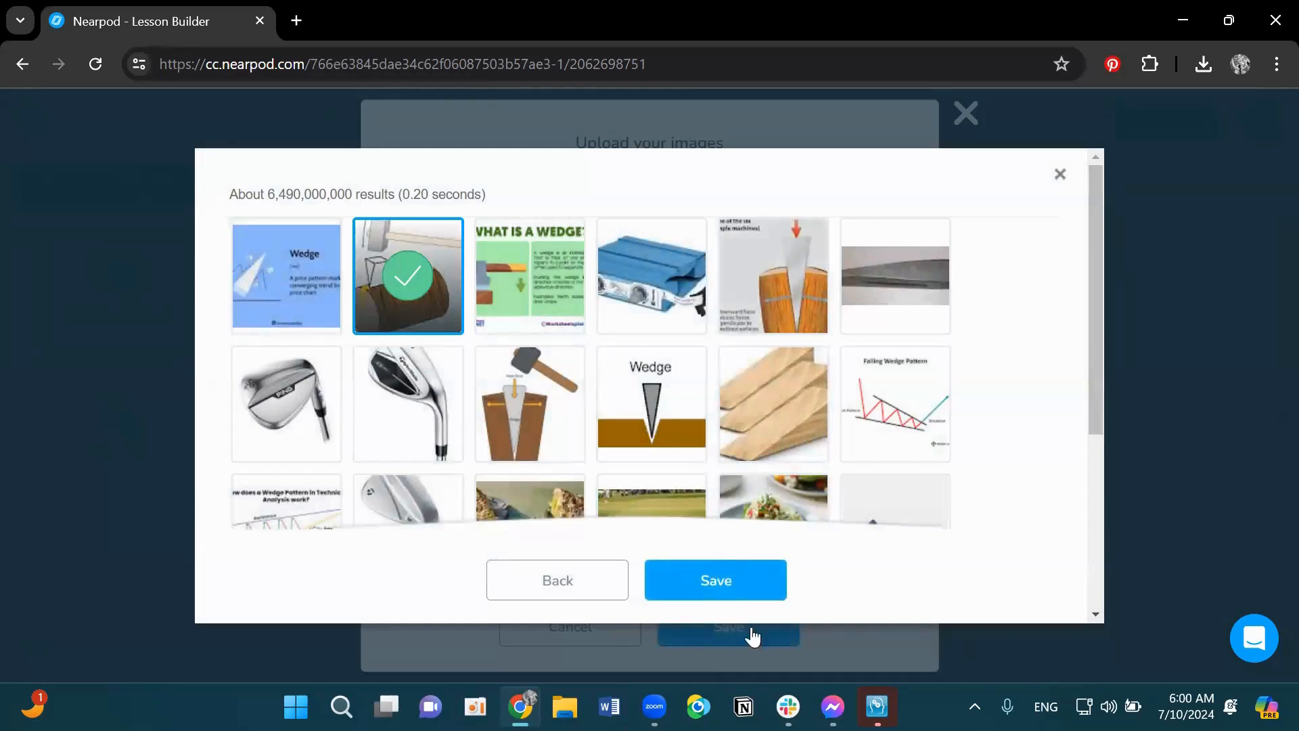
left_click(728, 580)
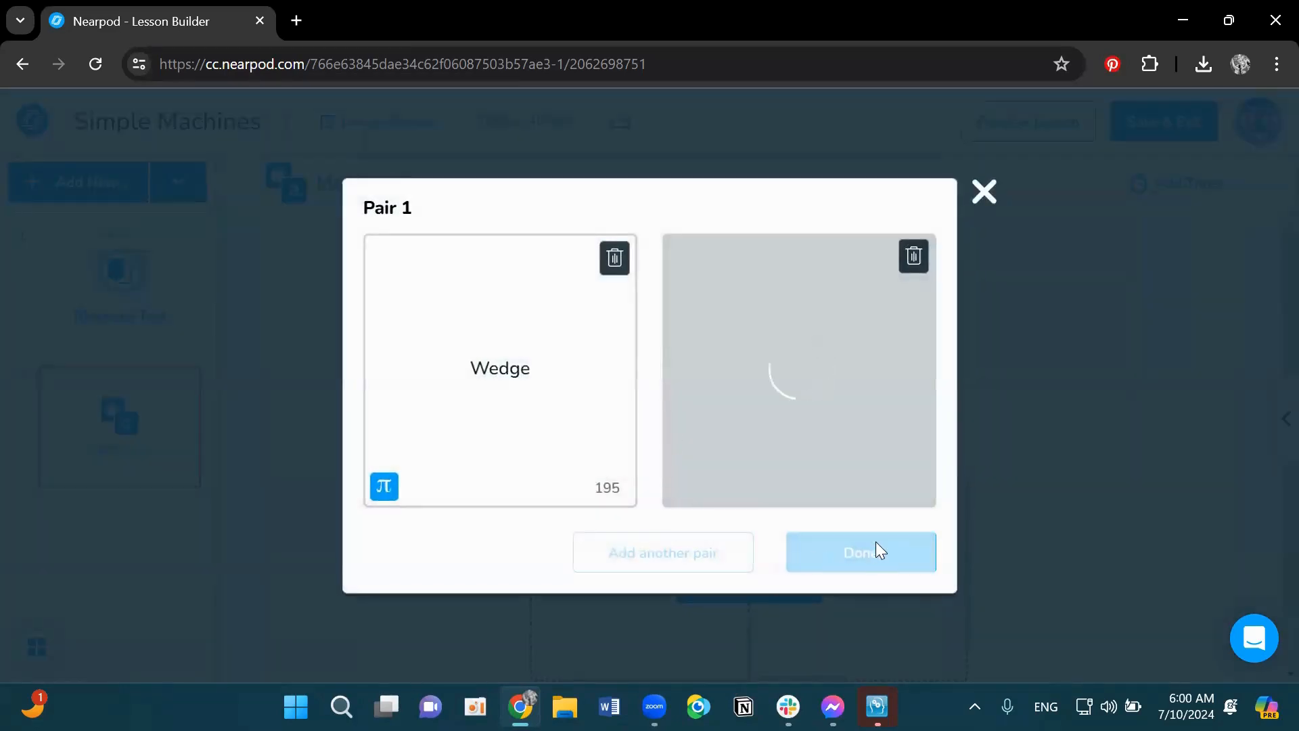
- Add a second pair and enter the text Pulley on its first card
left_click(642, 556)
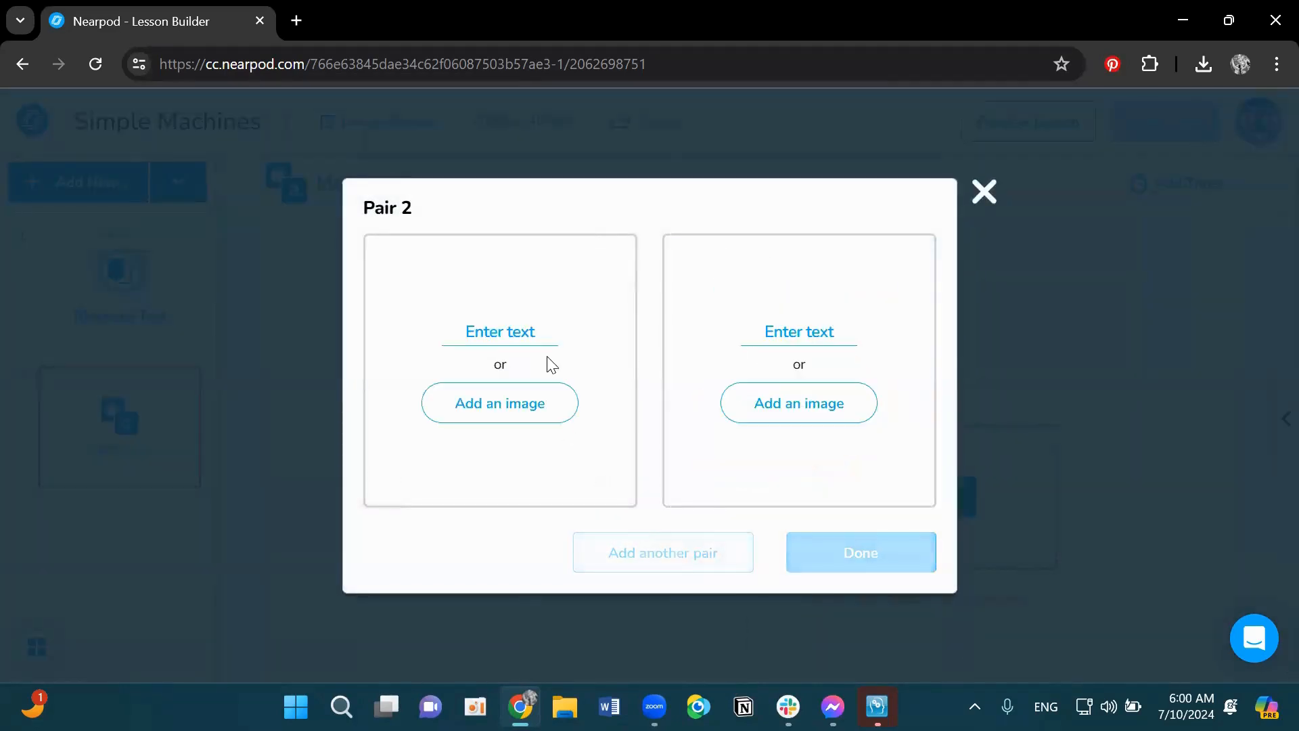
left_click(537, 327)
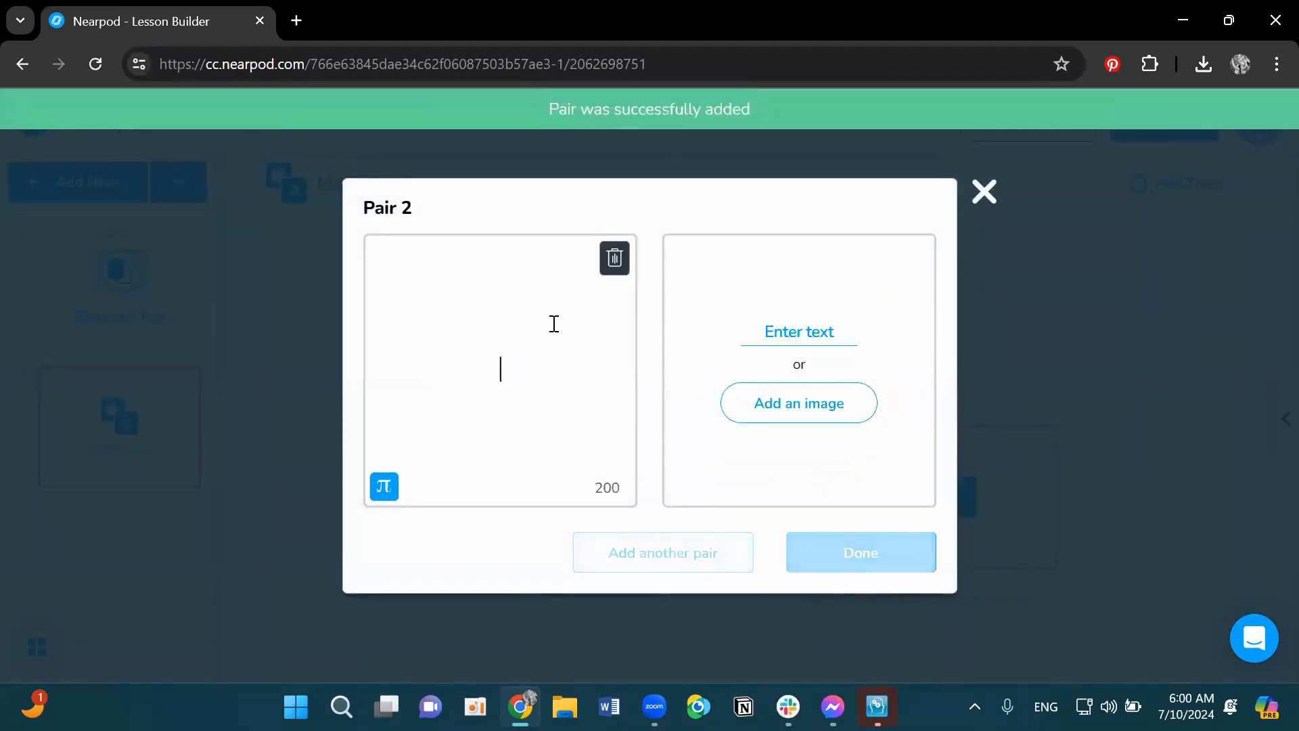
type("Pulley")
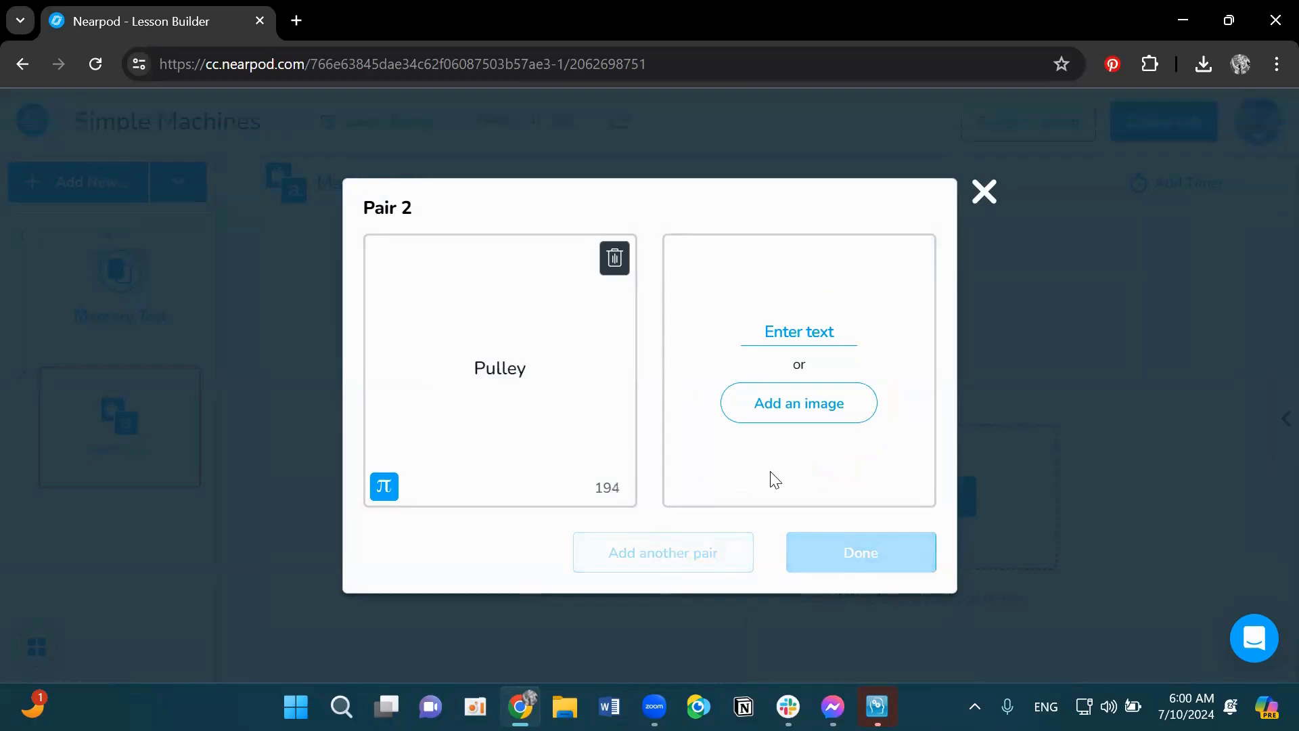
- Search images for pulley, place the pulley-lifting-a-weight picture on the pair's second card, and finish the pairs
left_click(789, 420)
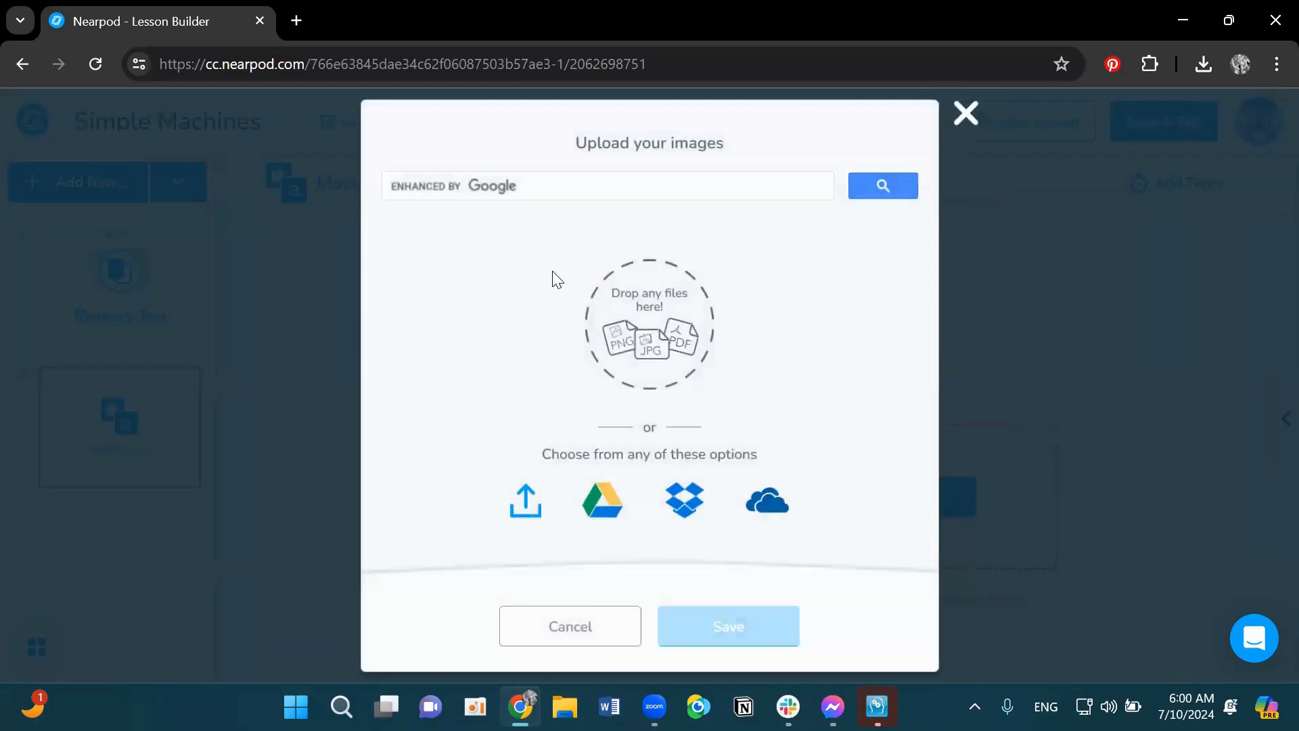
left_click(438, 184)
type("pukkey")
key("BackSpace")
key("BackSpace")
key("BackSpace")
key("BackSpace")
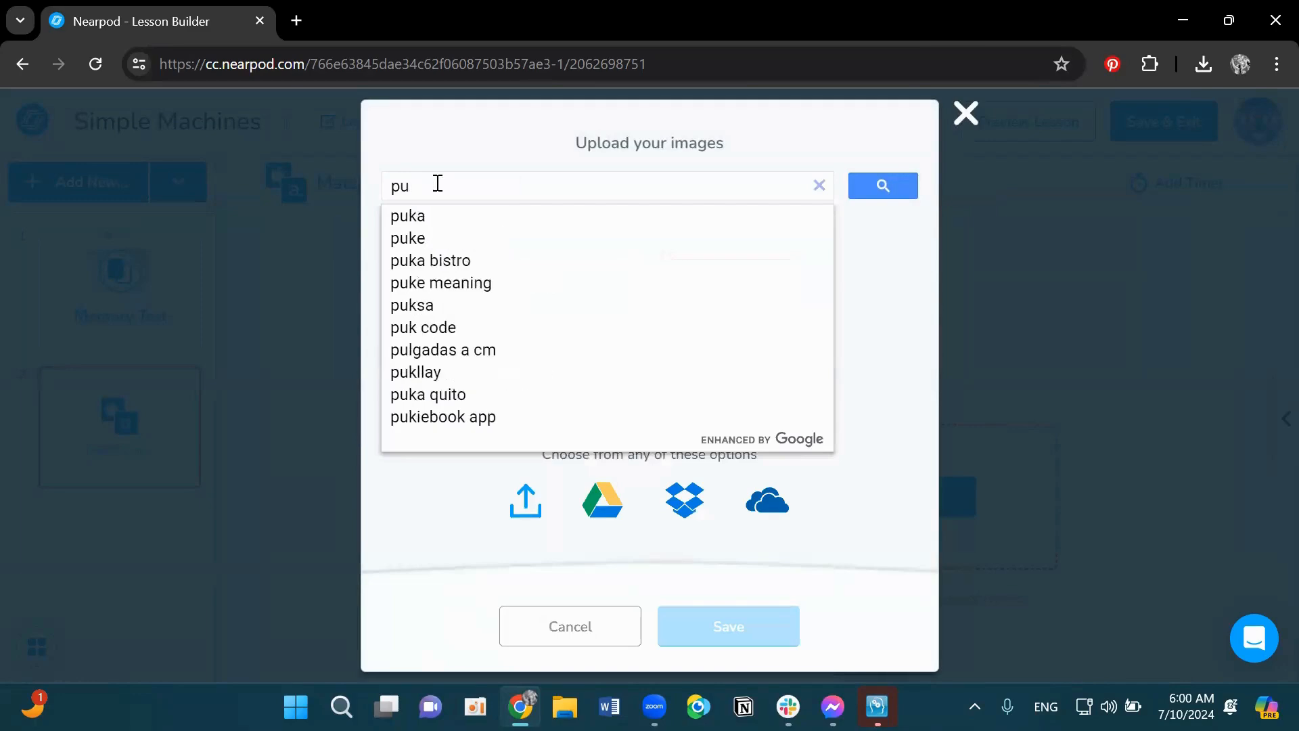
type("lley")
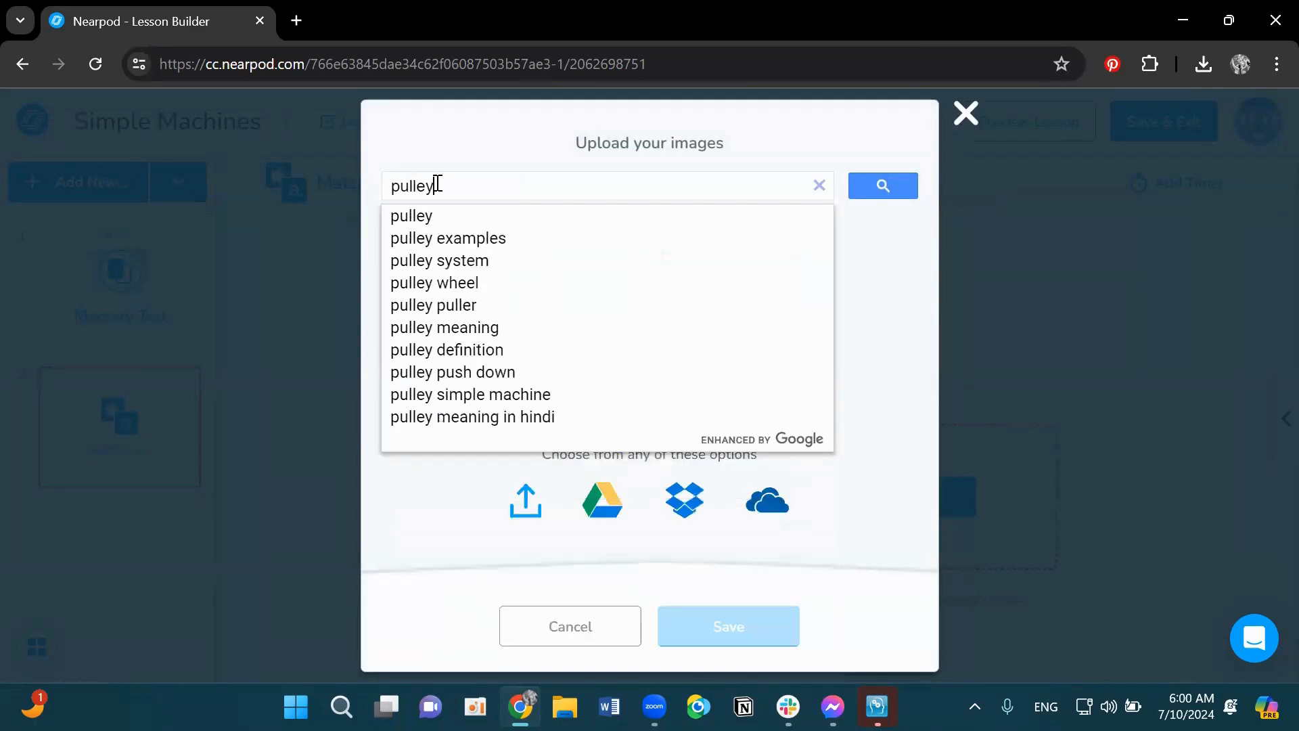
key("Return")
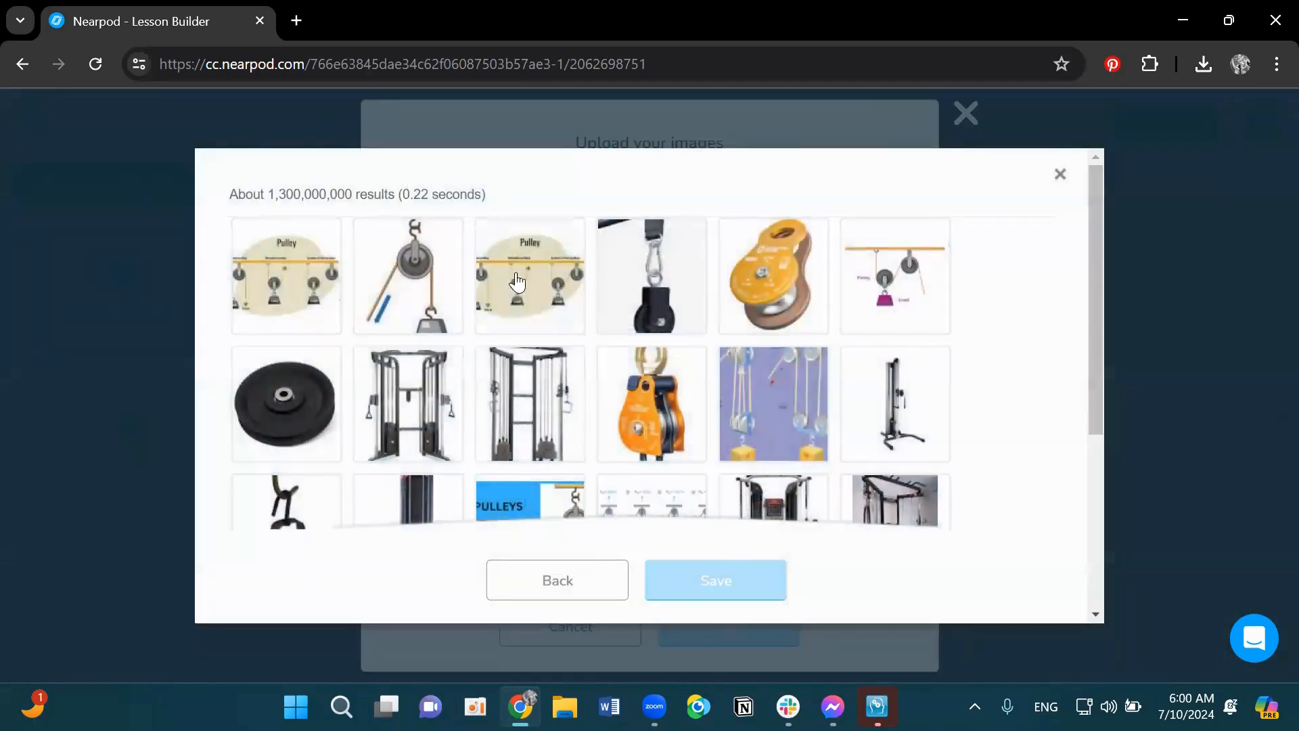
left_click(408, 275)
left_click(745, 587)
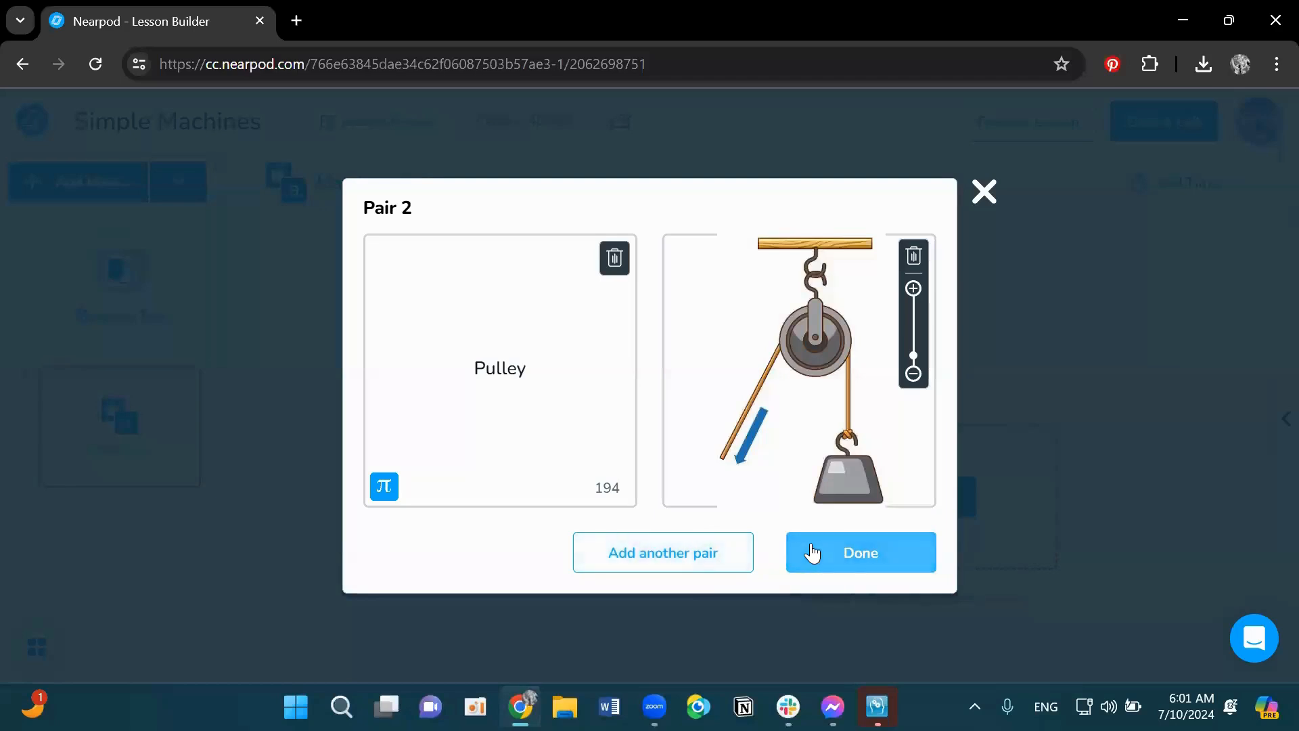
left_click(844, 541)
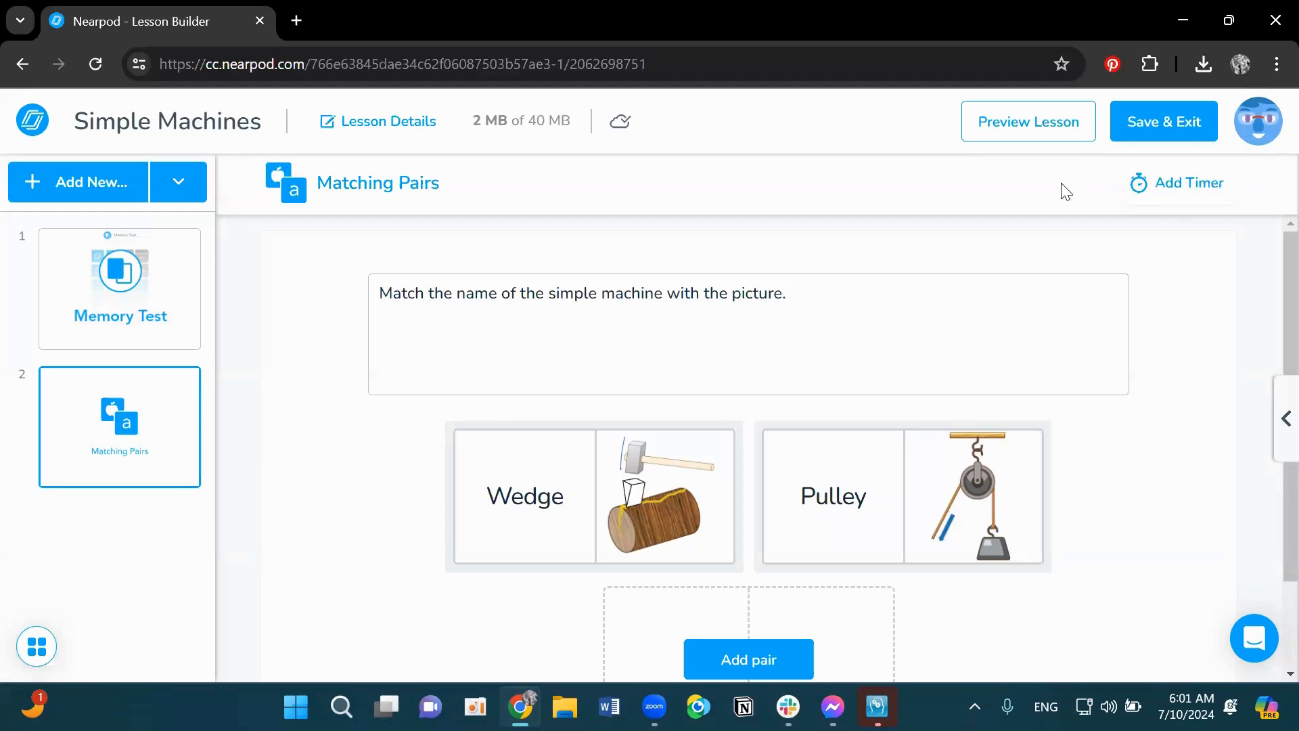
- Open the activity timer settings and dismiss them without adding a time
left_click(1160, 194)
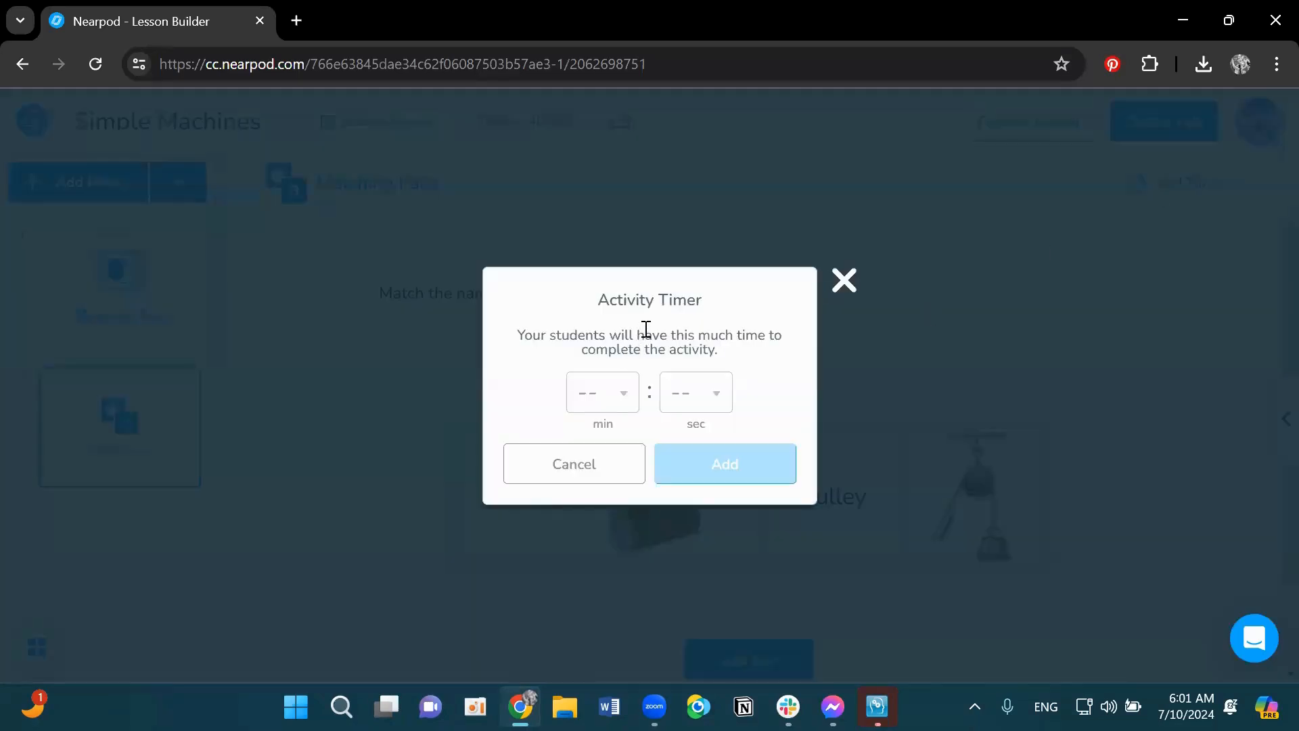
left_click(847, 287)
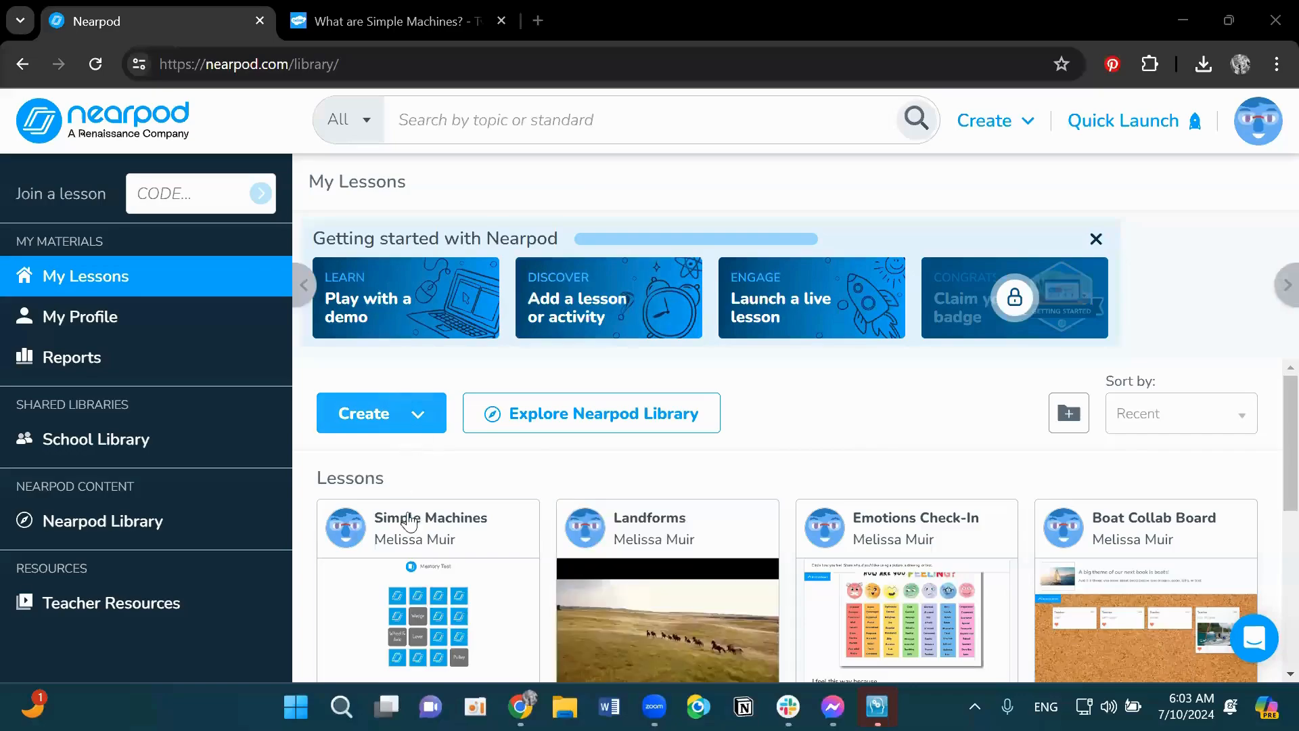
- Open the Simple Machines lesson for editing from My Lessons
mouse_move(384, 653)
scroll(492, 488, "down", 2)
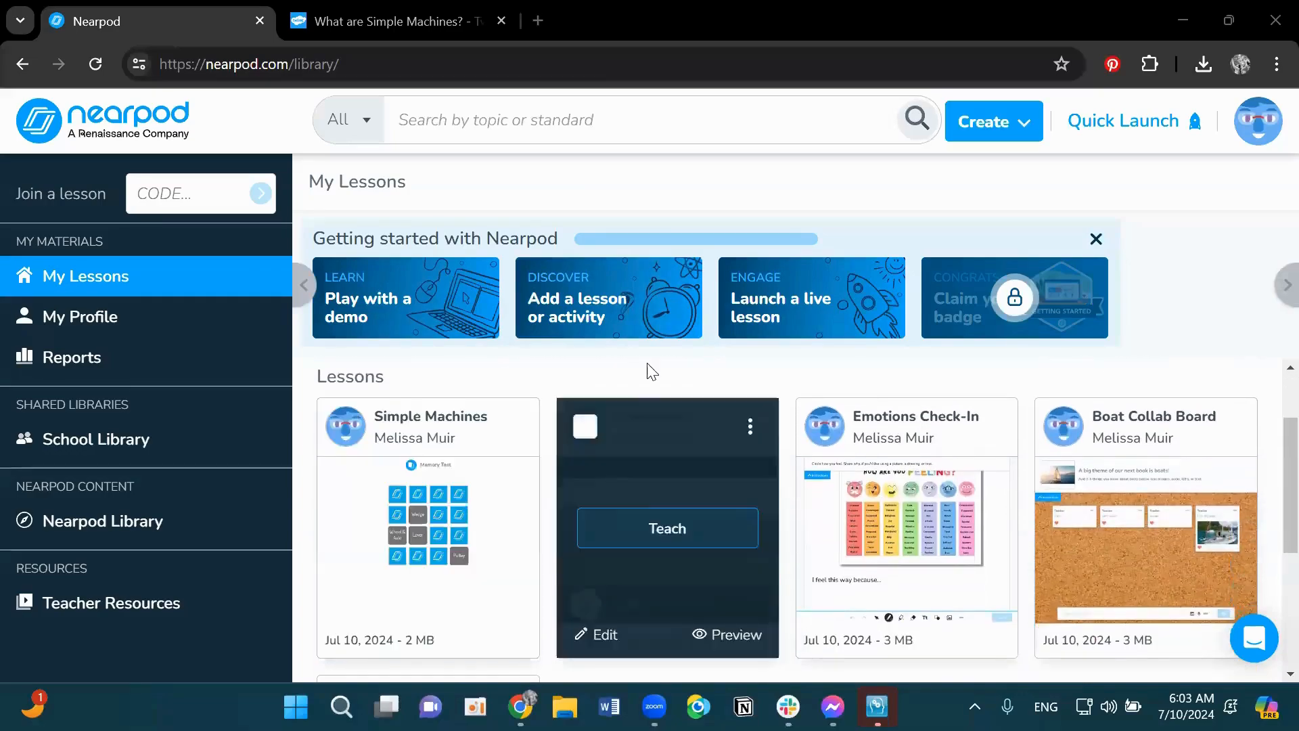
scroll(660, 356, "down", 2)
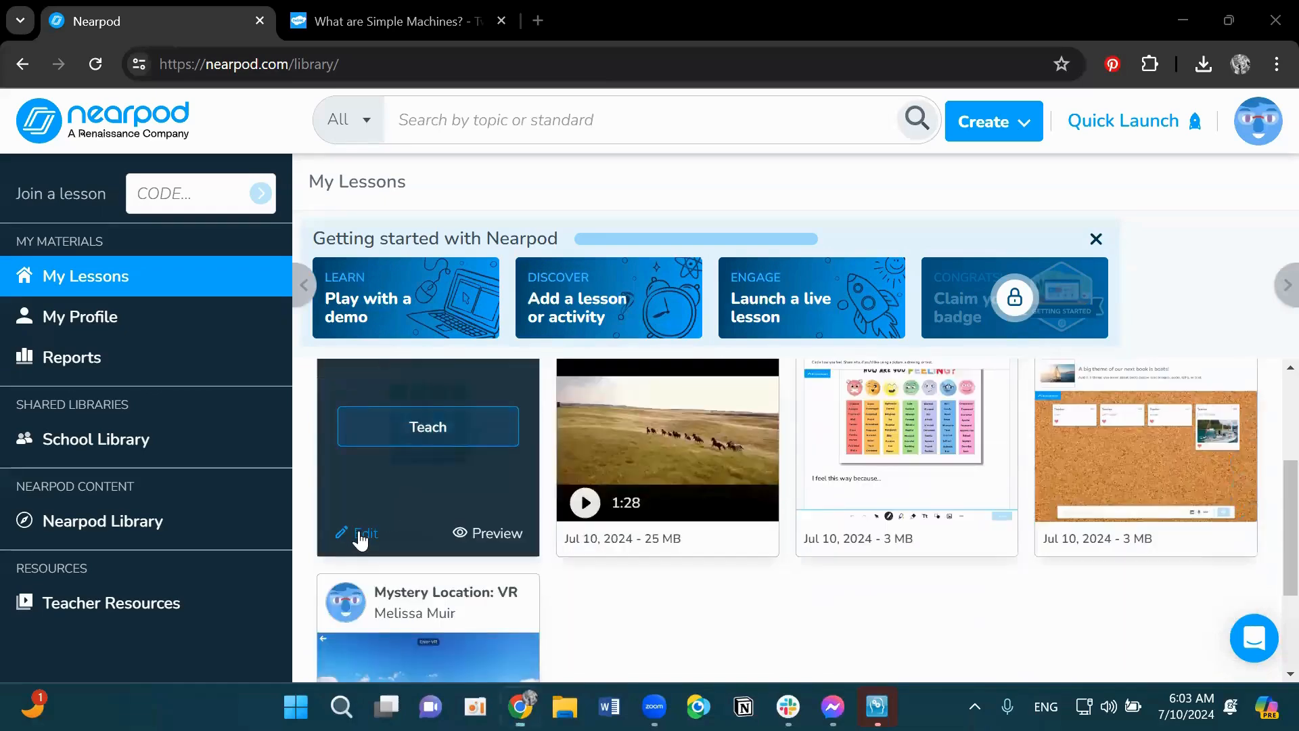
left_click(360, 538)
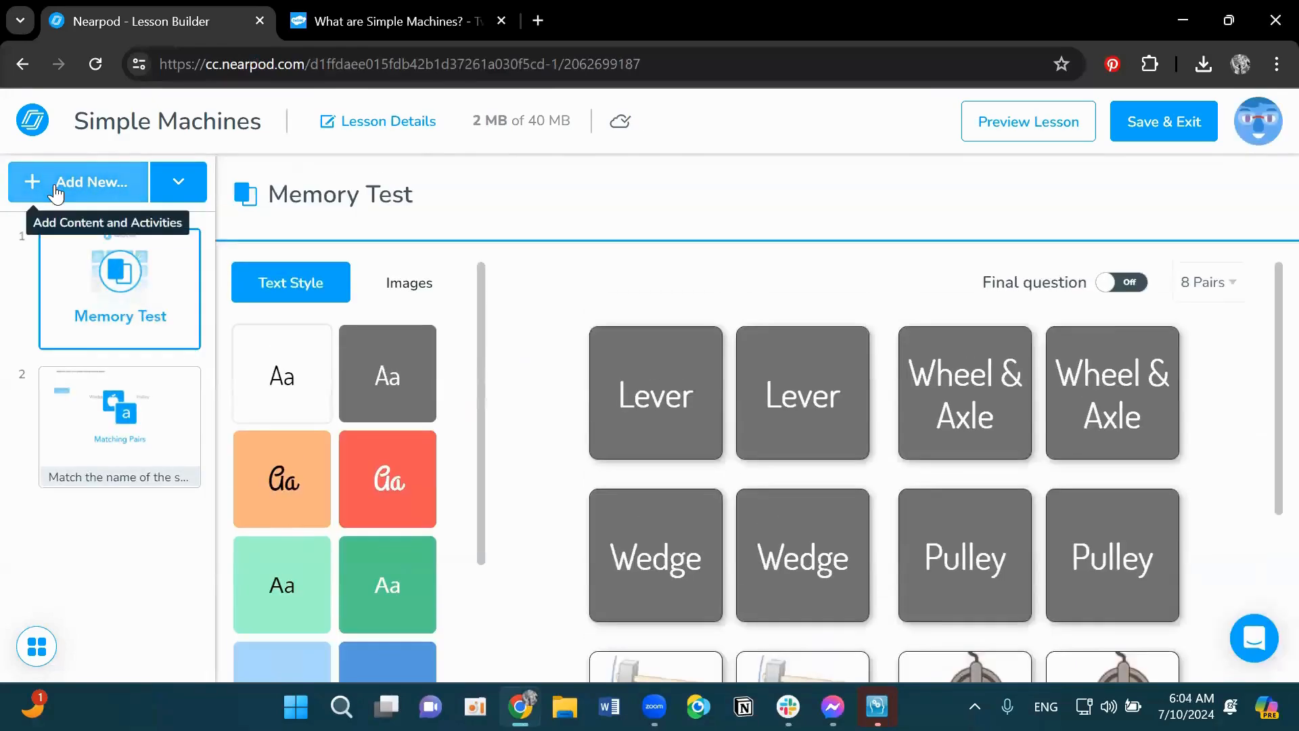
- Add a Fill in the Blank activity and move its slide after the Matching Pairs slide
left_click(67, 180)
left_click(449, 151)
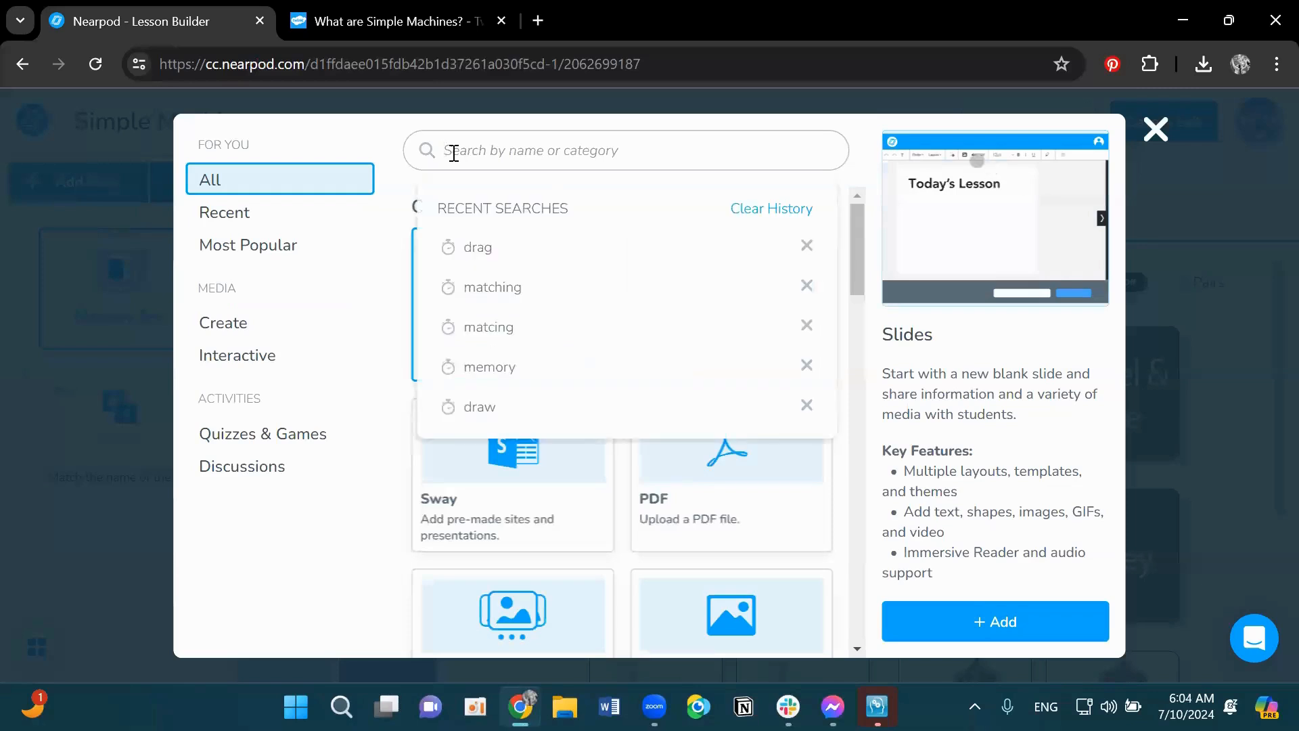
type("fill in")
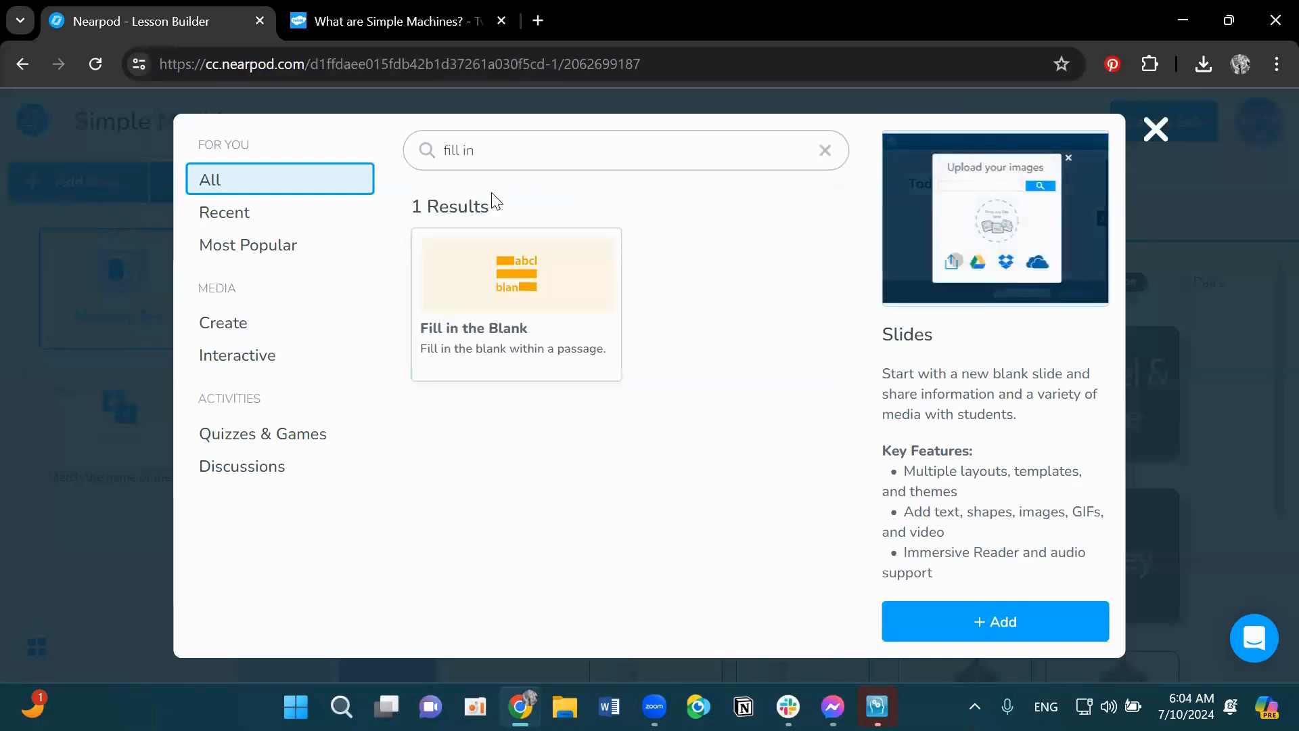
left_click(581, 342)
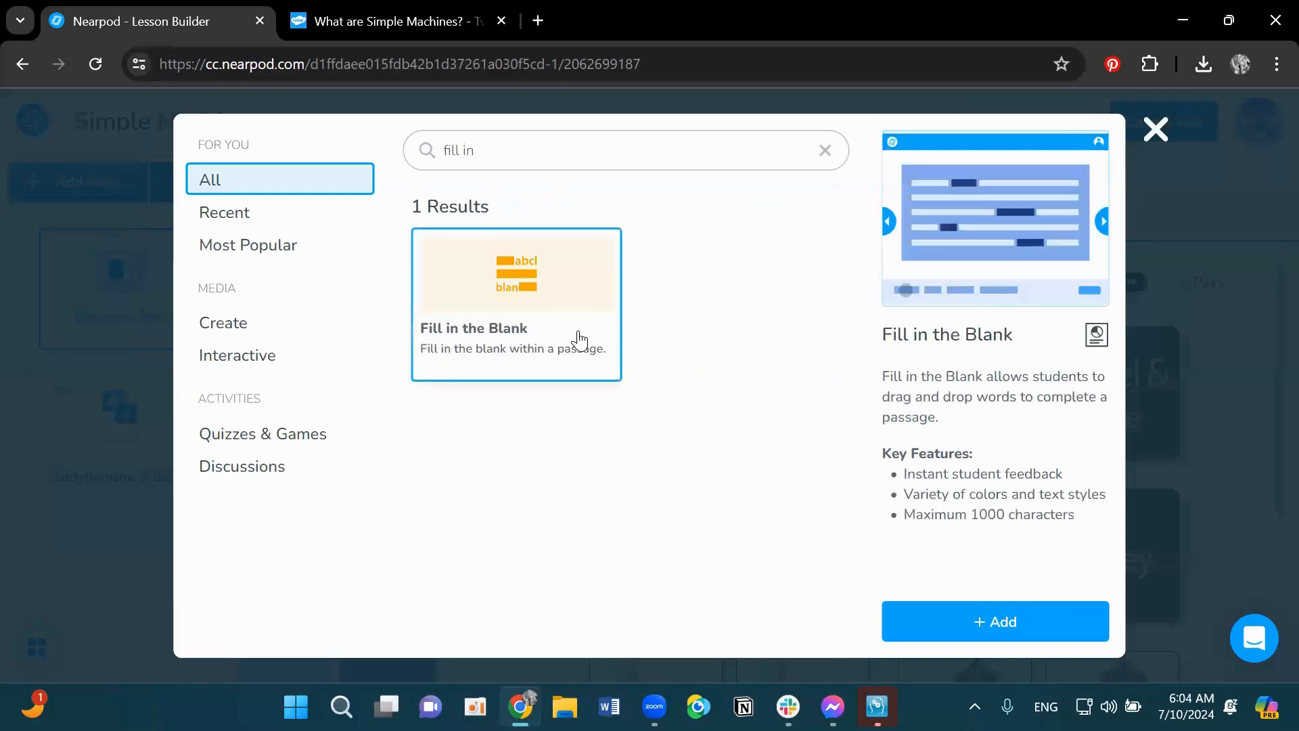
left_click(992, 622)
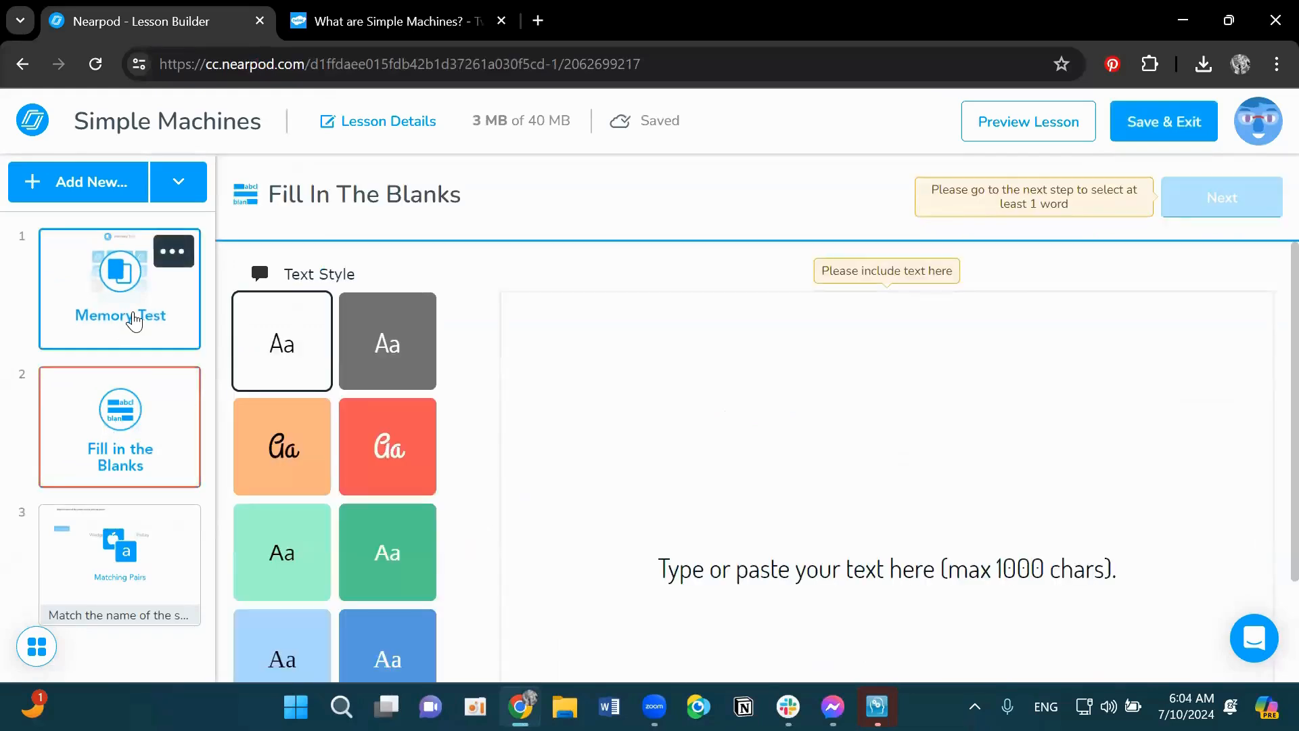
left_click_drag(125, 423, 122, 575)
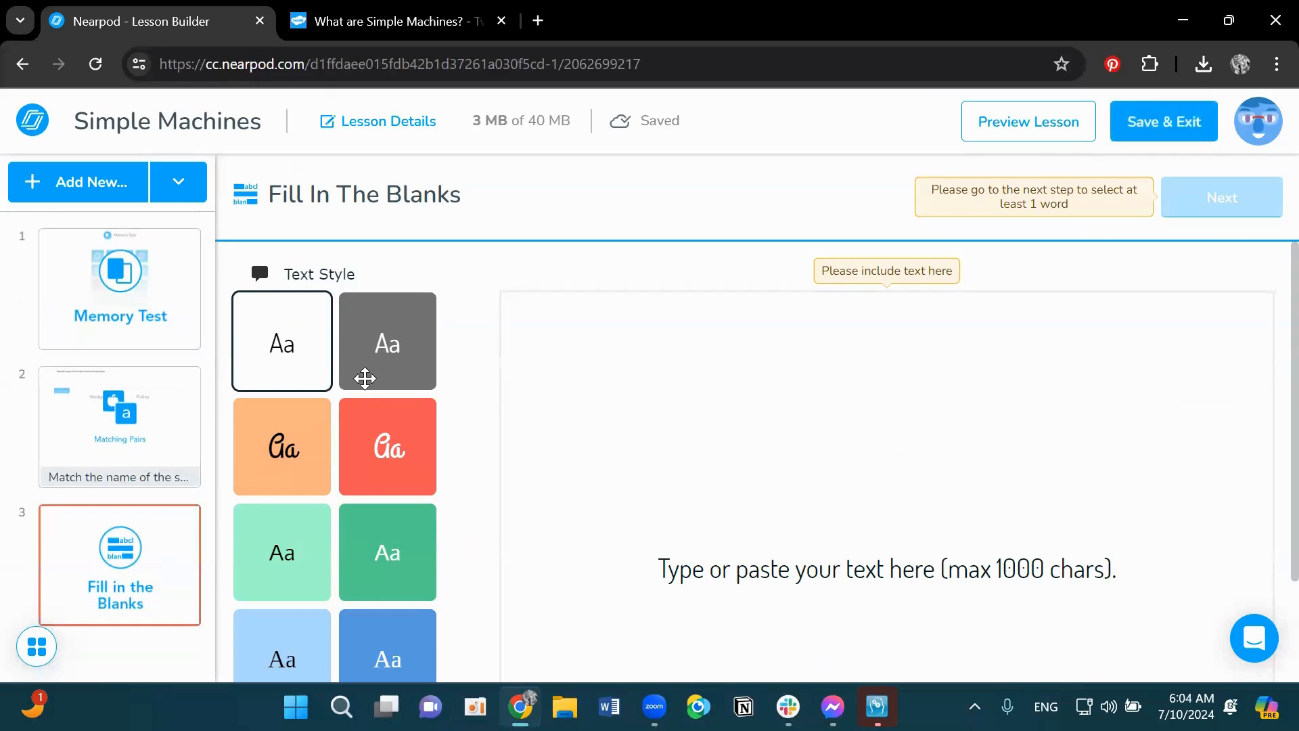
- Copy the Examples of Simple Machines text, from Pulley through Screw, on the Twinkl page
mouse_move(405, 14)
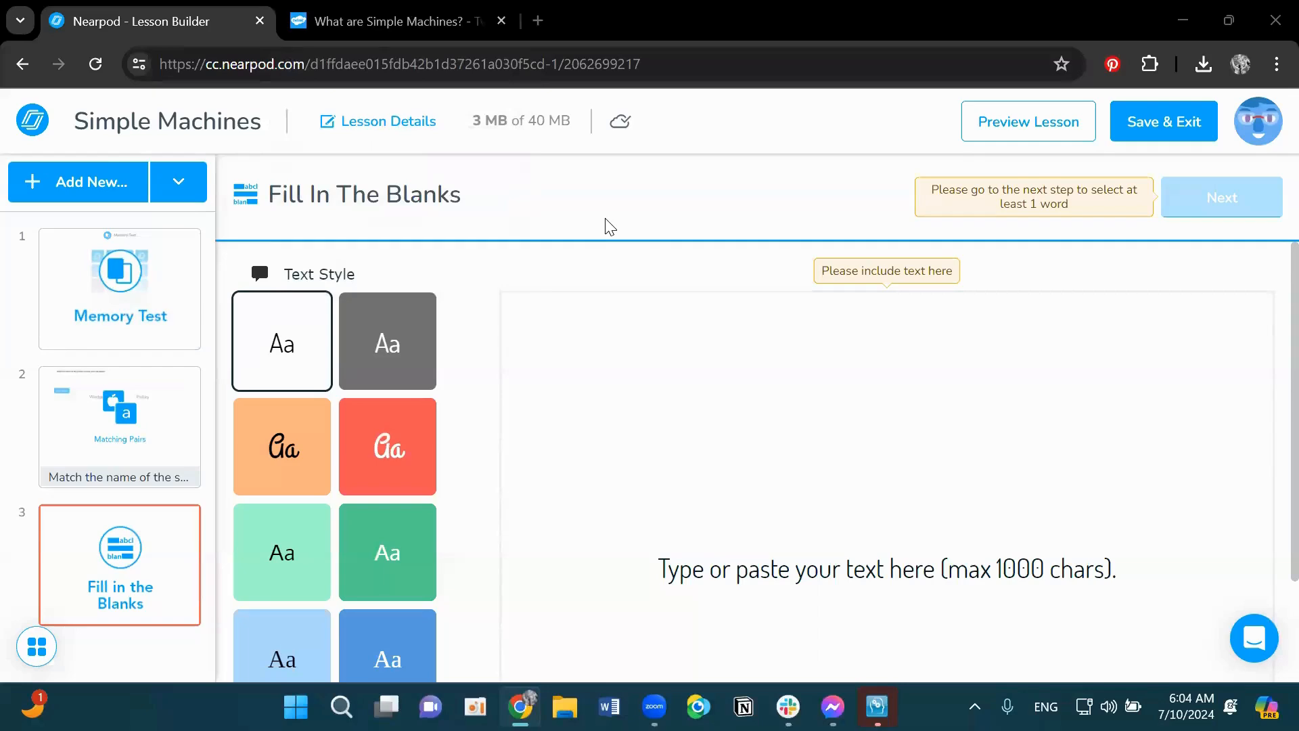
left_click(373, 22)
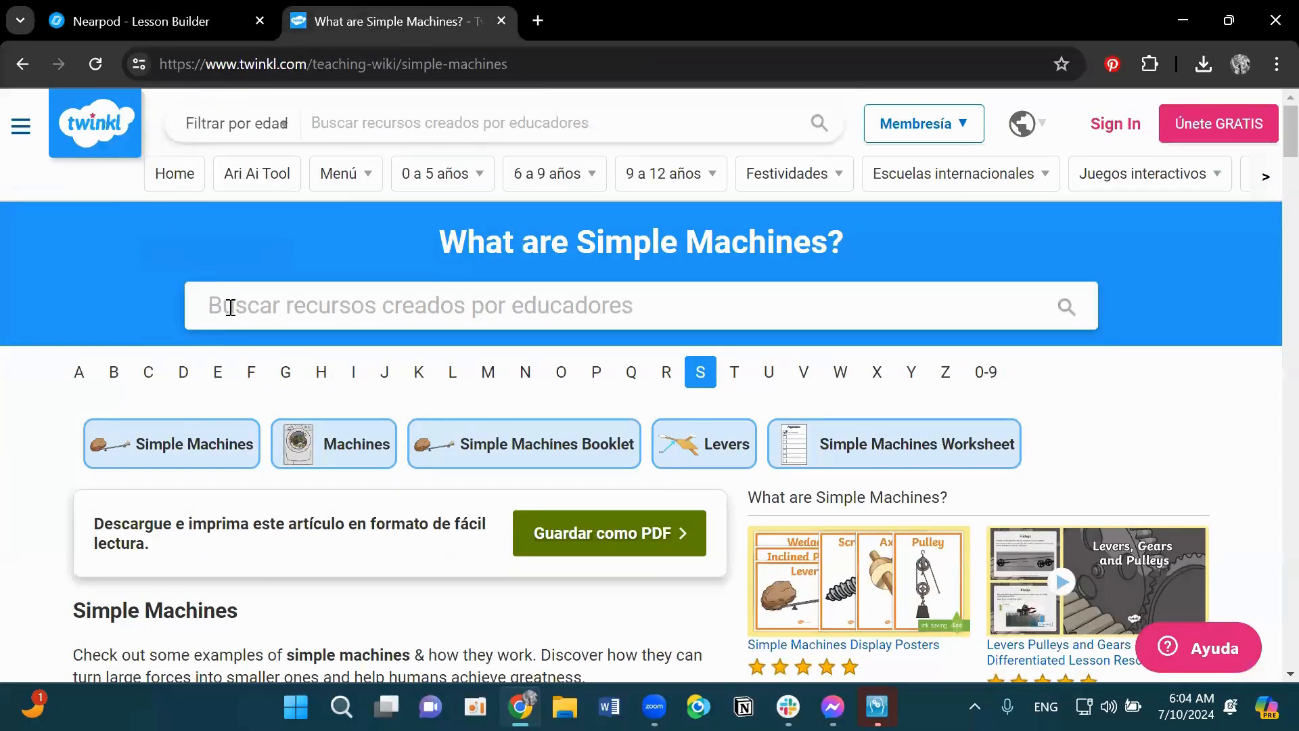
scroll(233, 306, "down", 6)
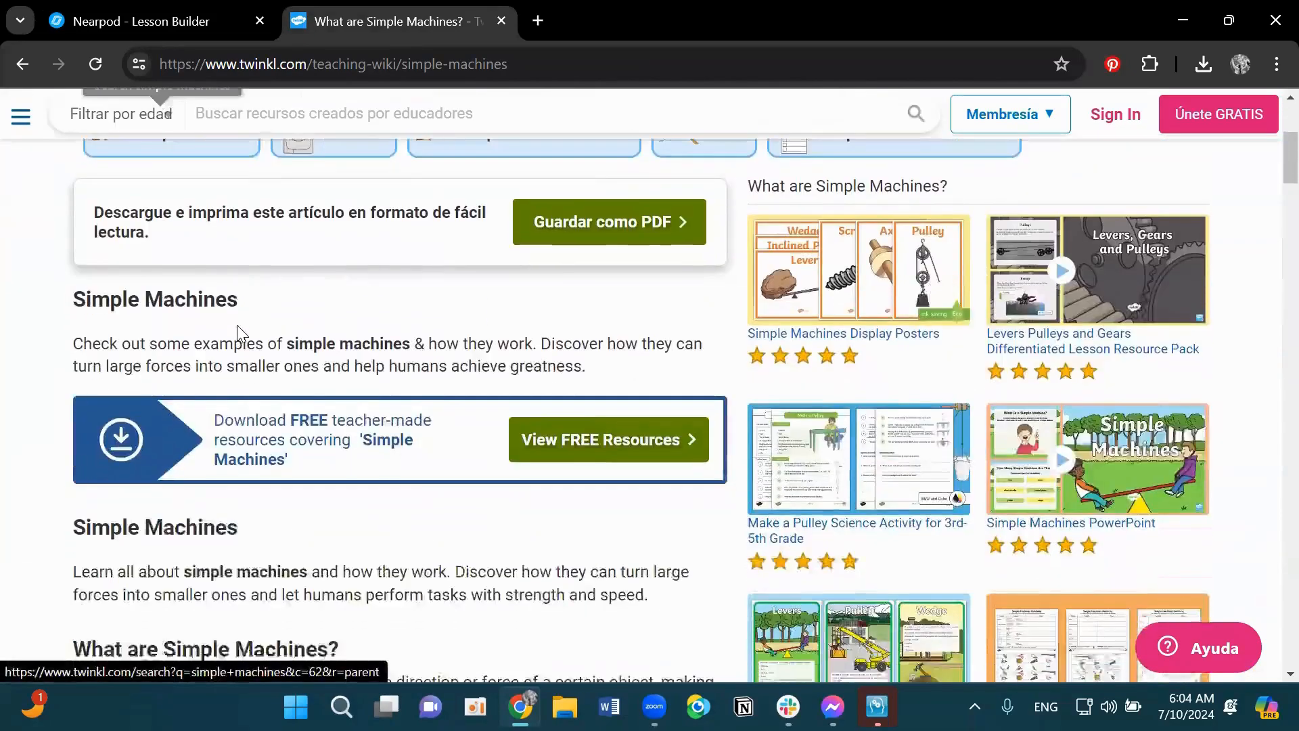
scroll(238, 336, "down", 9)
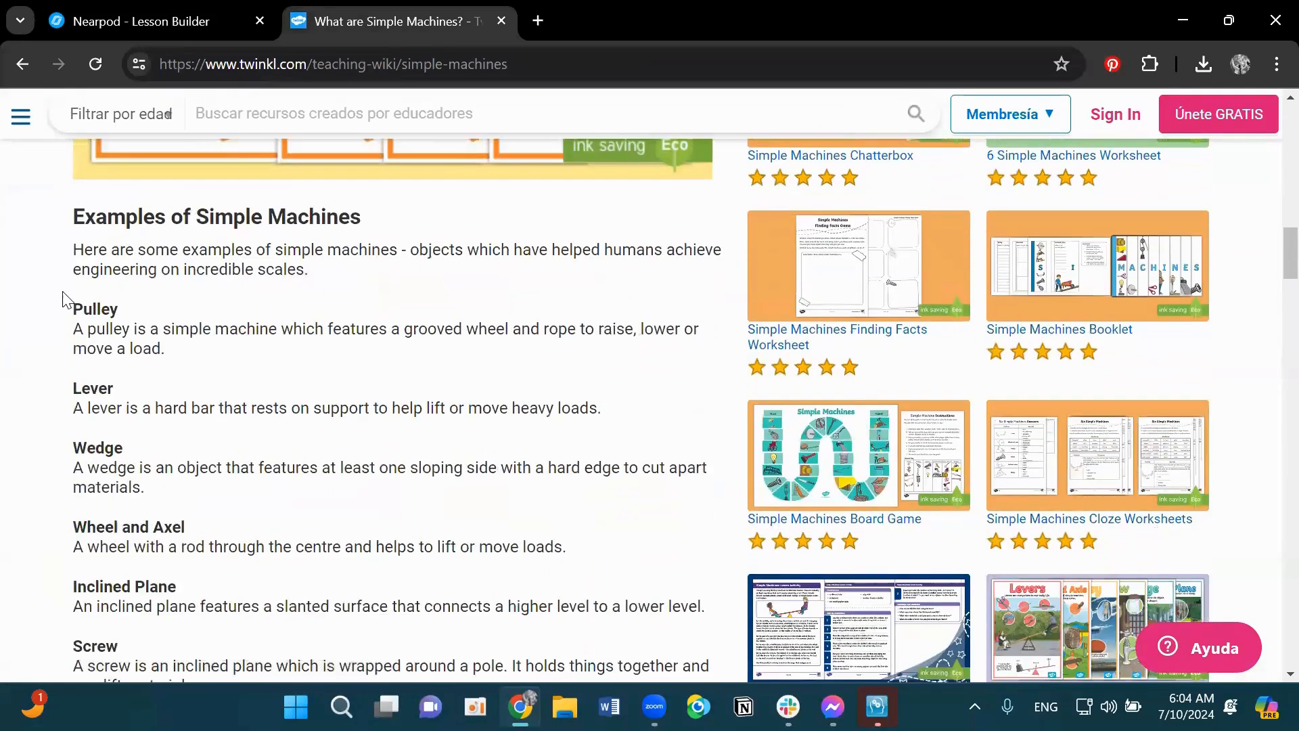
scroll(84, 277, "down", 2)
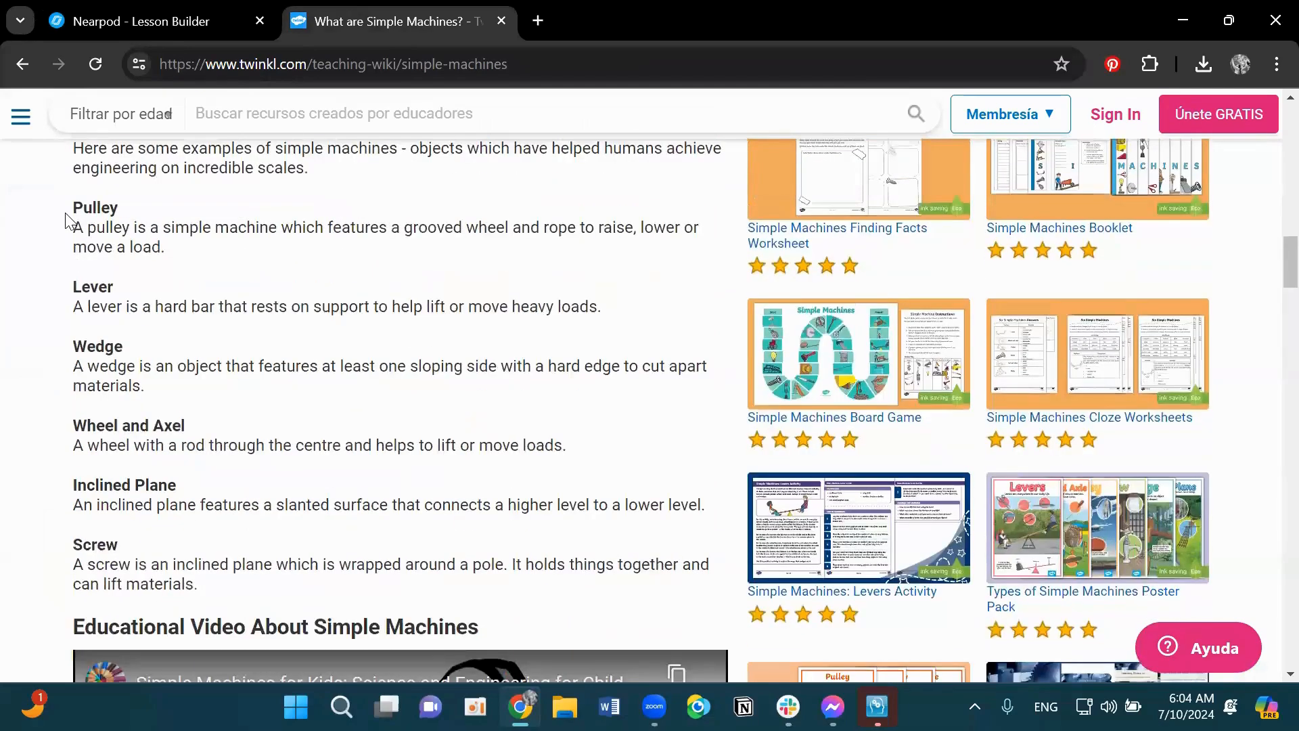
left_click_drag(73, 203, 525, 595)
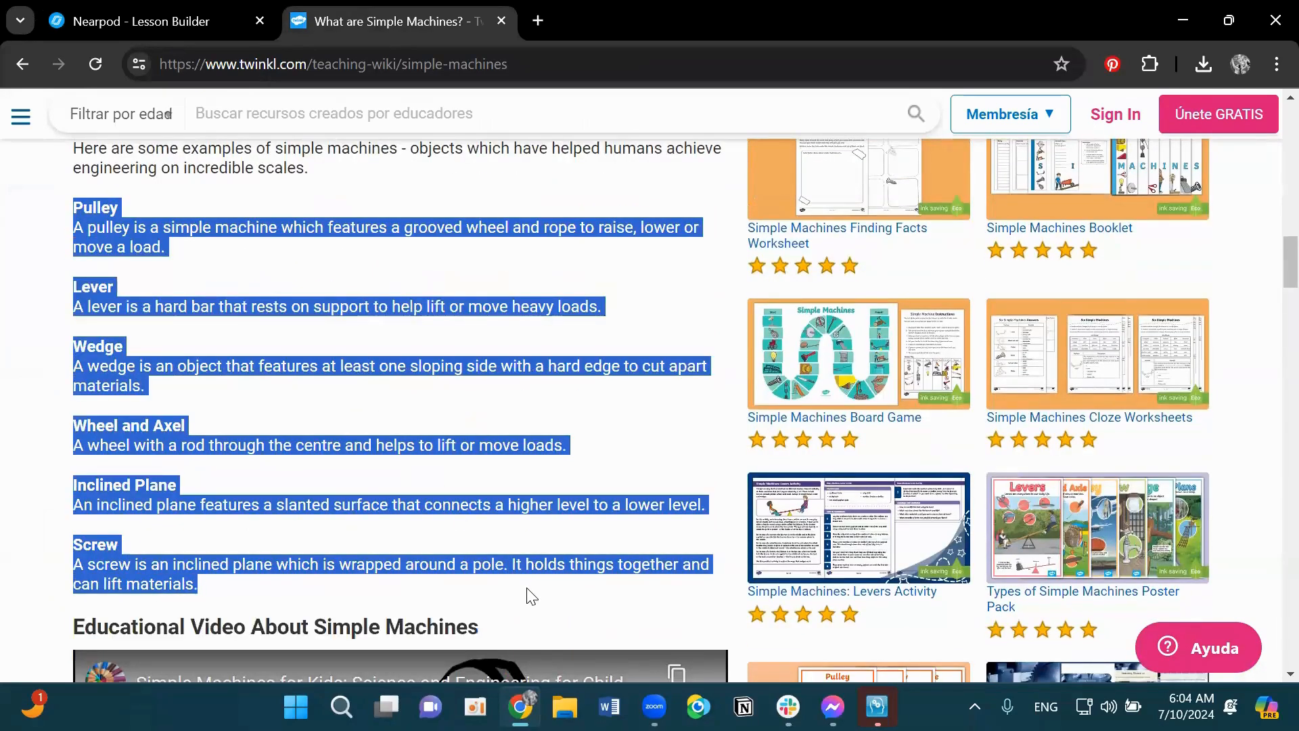
right_click(234, 301)
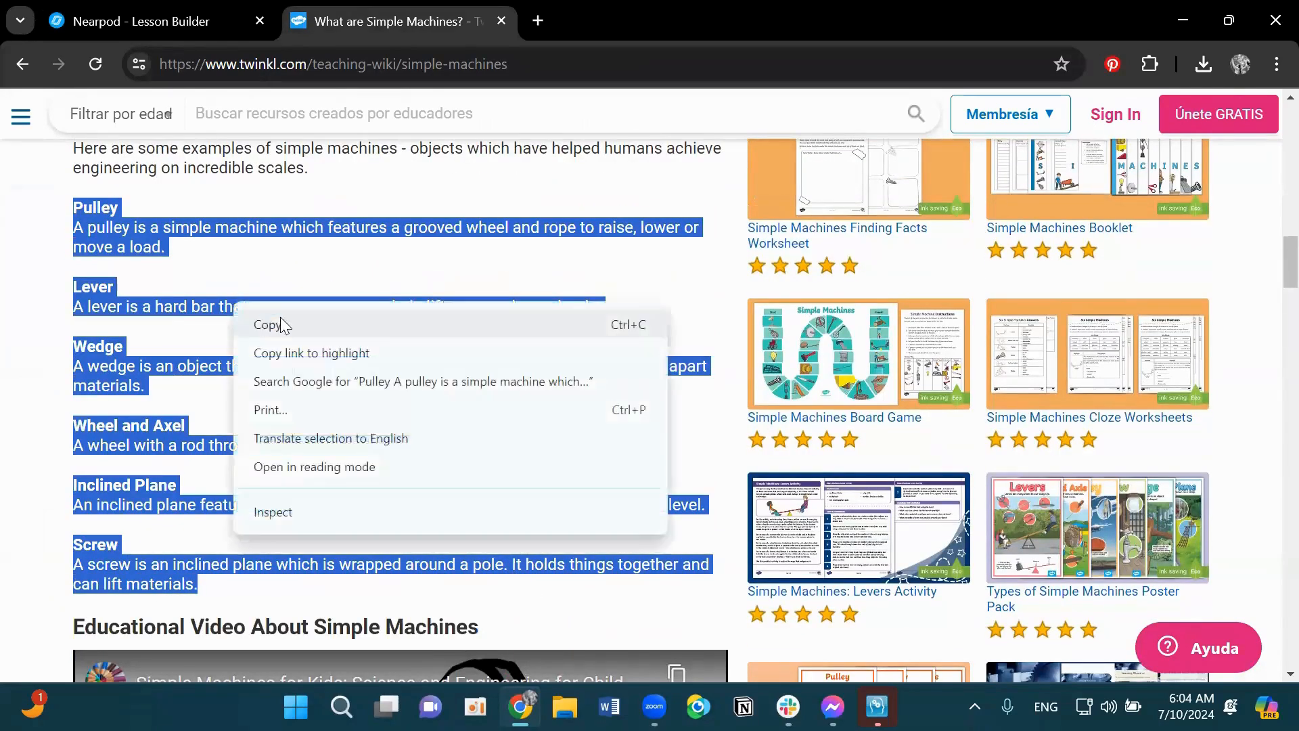
left_click(281, 325)
- Paste the copied text into the Fill in the Blanks passage
left_click(175, 17)
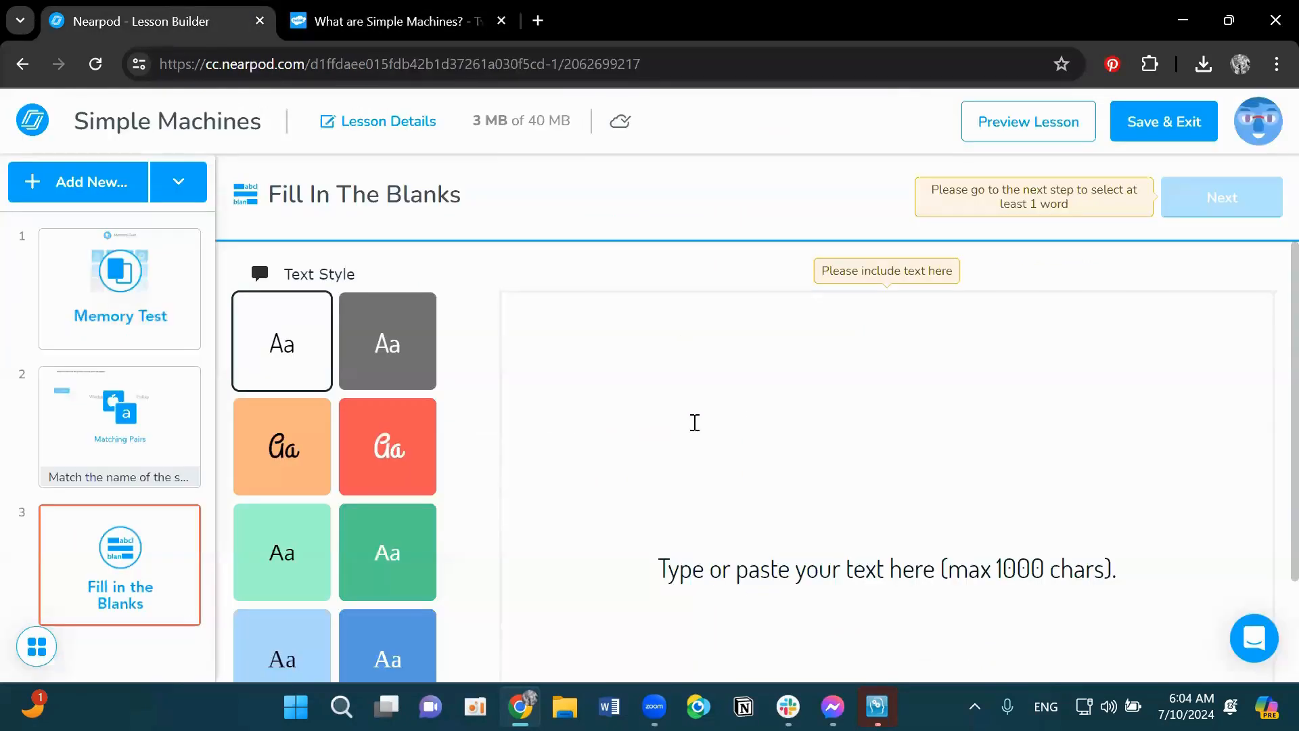
key("ctrl+v")
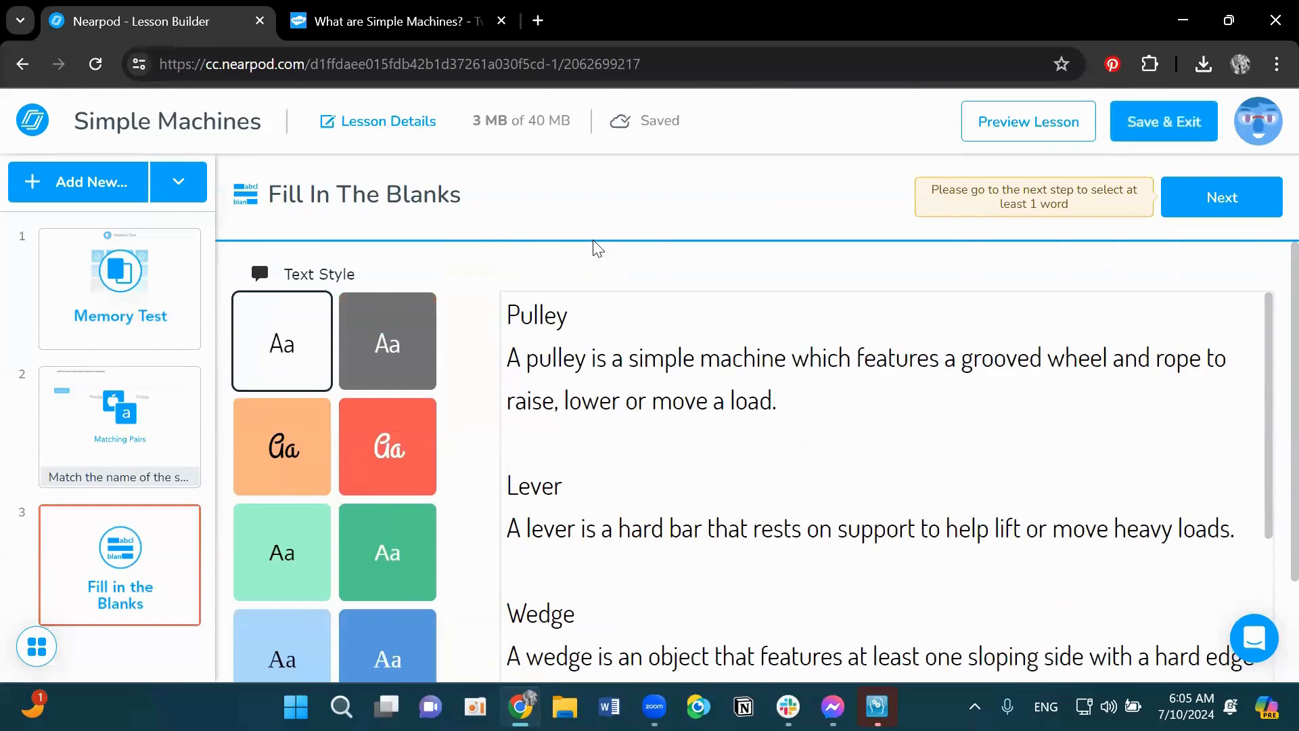
- Delete the headings Pulley, Lever, Wedge, Wheel and Axel, and Inclined Plane from the passage
double_click(538, 310)
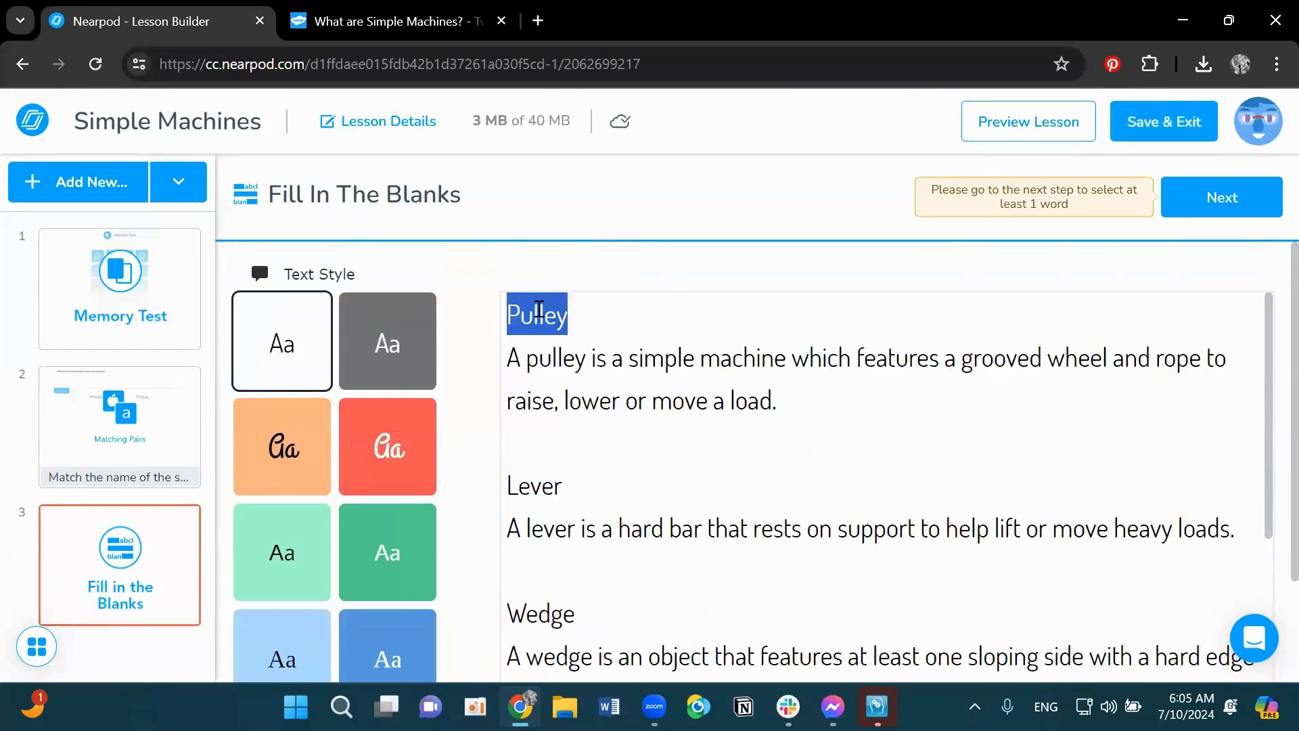
key("Delete")
key("Delete")
left_click(533, 468)
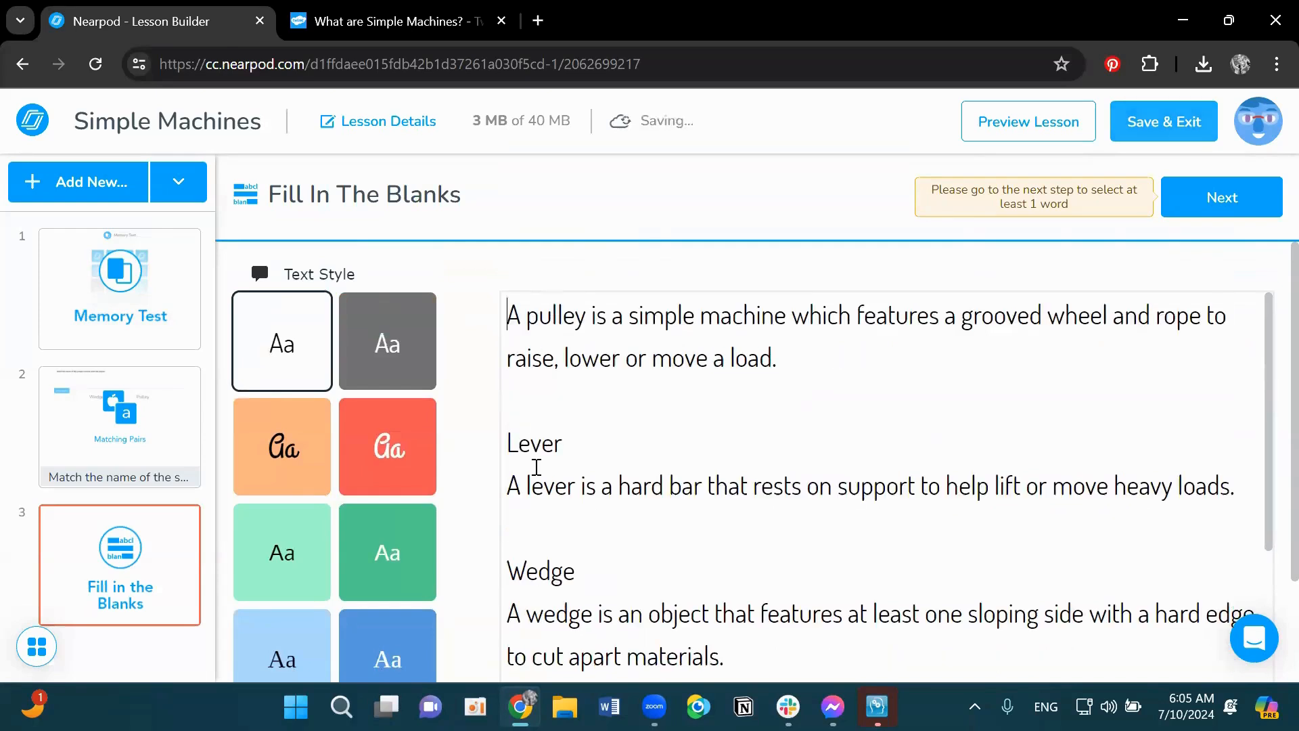
double_click(538, 441)
key("BackSpace")
key("BackSpace")
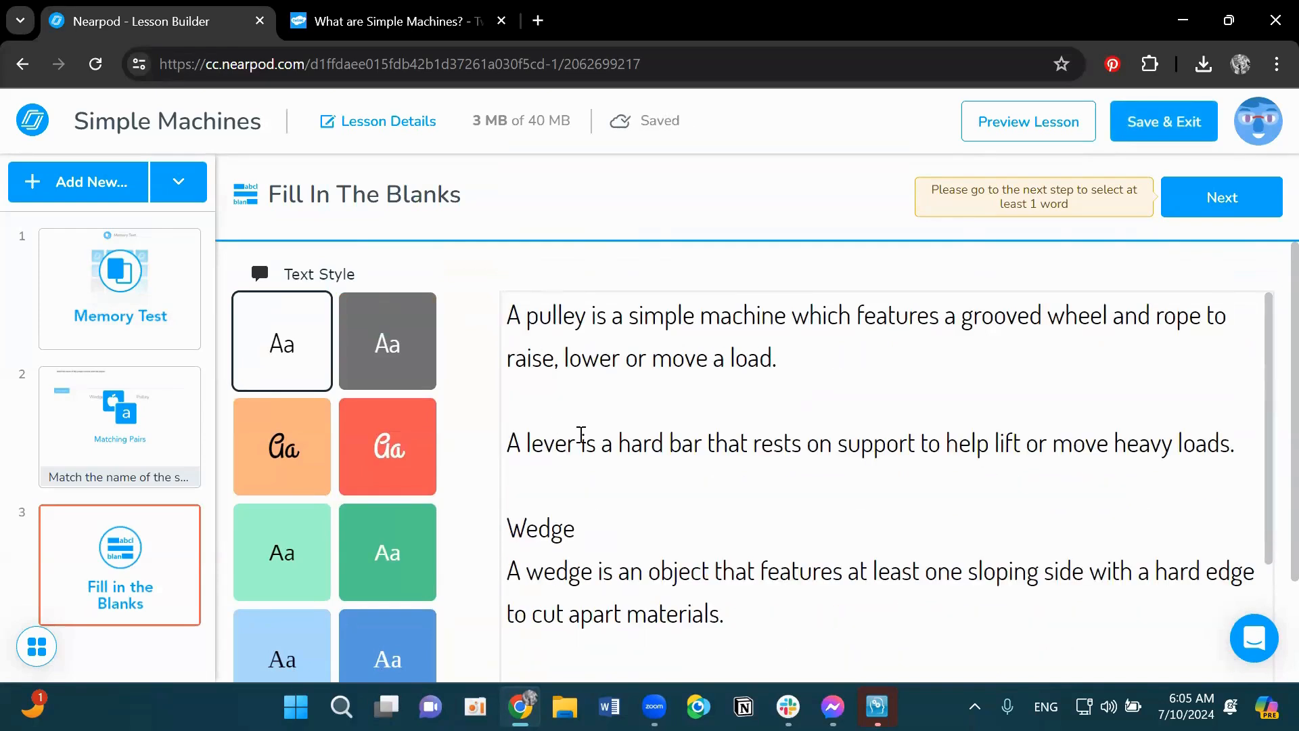
double_click(525, 530)
key("BackSpace")
key("BackSpace")
scroll(551, 531, "down", 2)
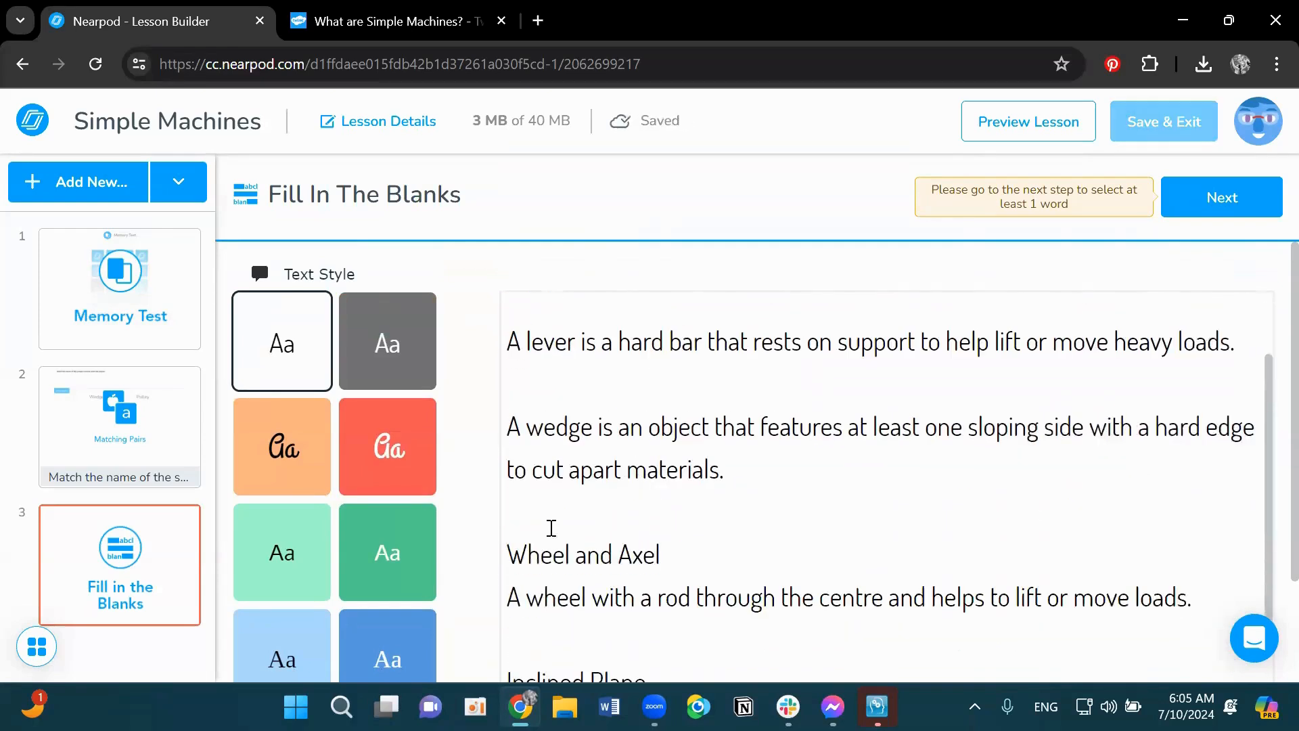
left_click(543, 553)
triple_click(543, 553)
key("BackSpace")
key("BackSpace")
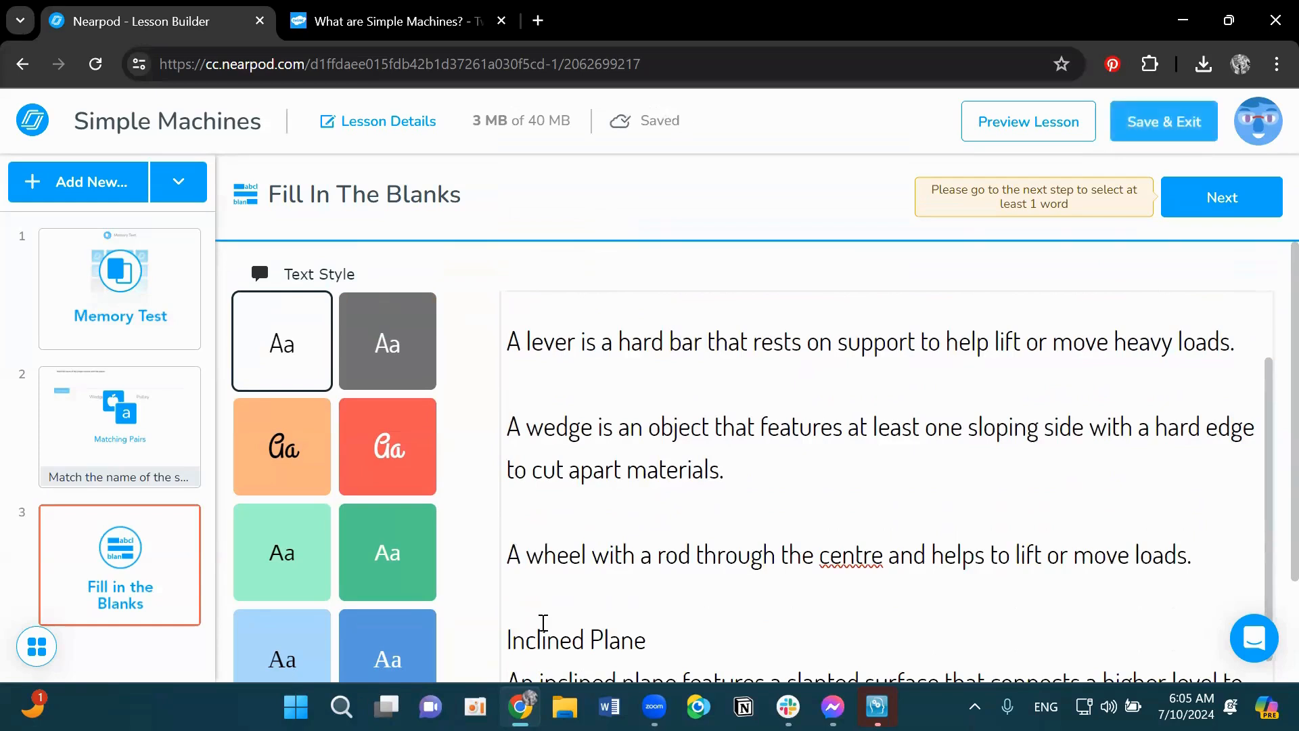
double_click(544, 638)
triple_click(544, 638)
key("BackSpace")
key("BackSpace")
- Correct the spelling of centre to center in the wheel sentence
scroll(702, 499, "down", 2)
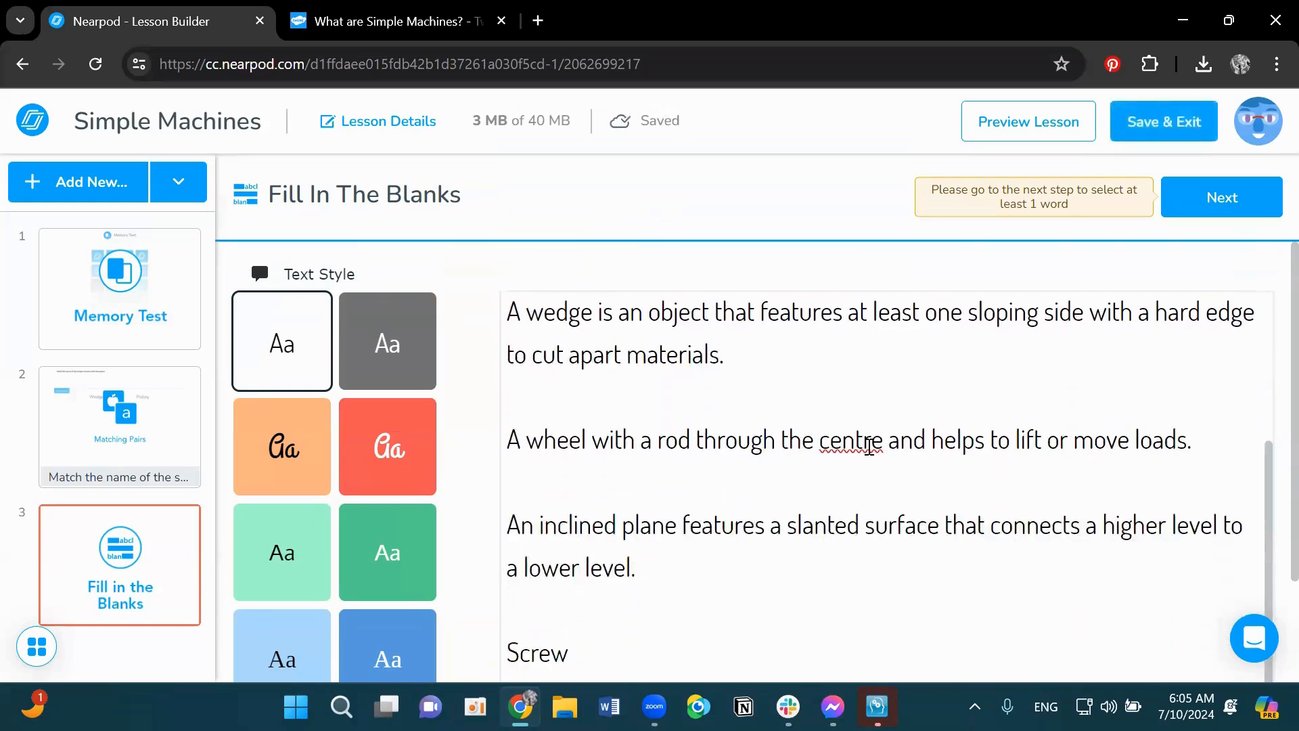
left_click(863, 440)
key("Delete")
key("Delete")
type("er")
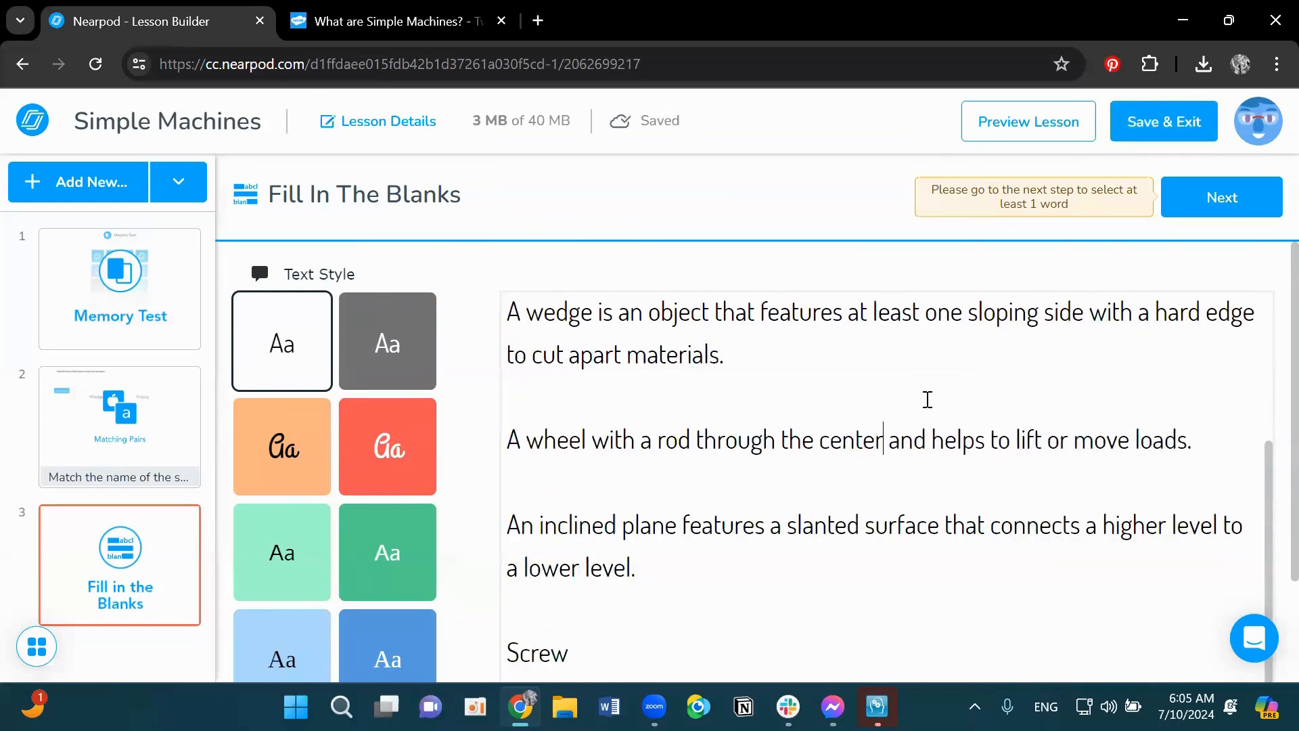
- Replace the Screw heading in the passage with the pasted screw sentence
double_click(556, 651)
key("BackSpace")
key("ctrl+v")
- Number the first three sentences of the passage 1., 2. and 3
scroll(620, 512, "up", 5)
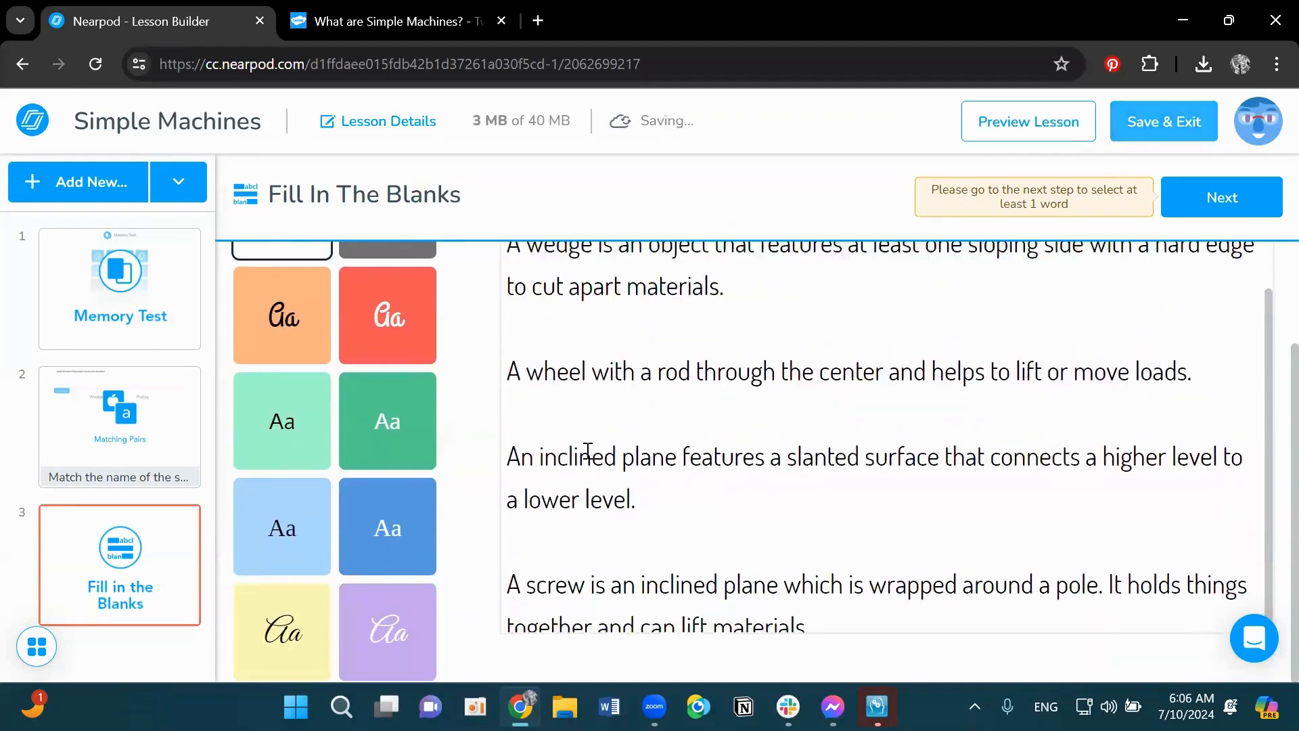
scroll(528, 321, "up", 2)
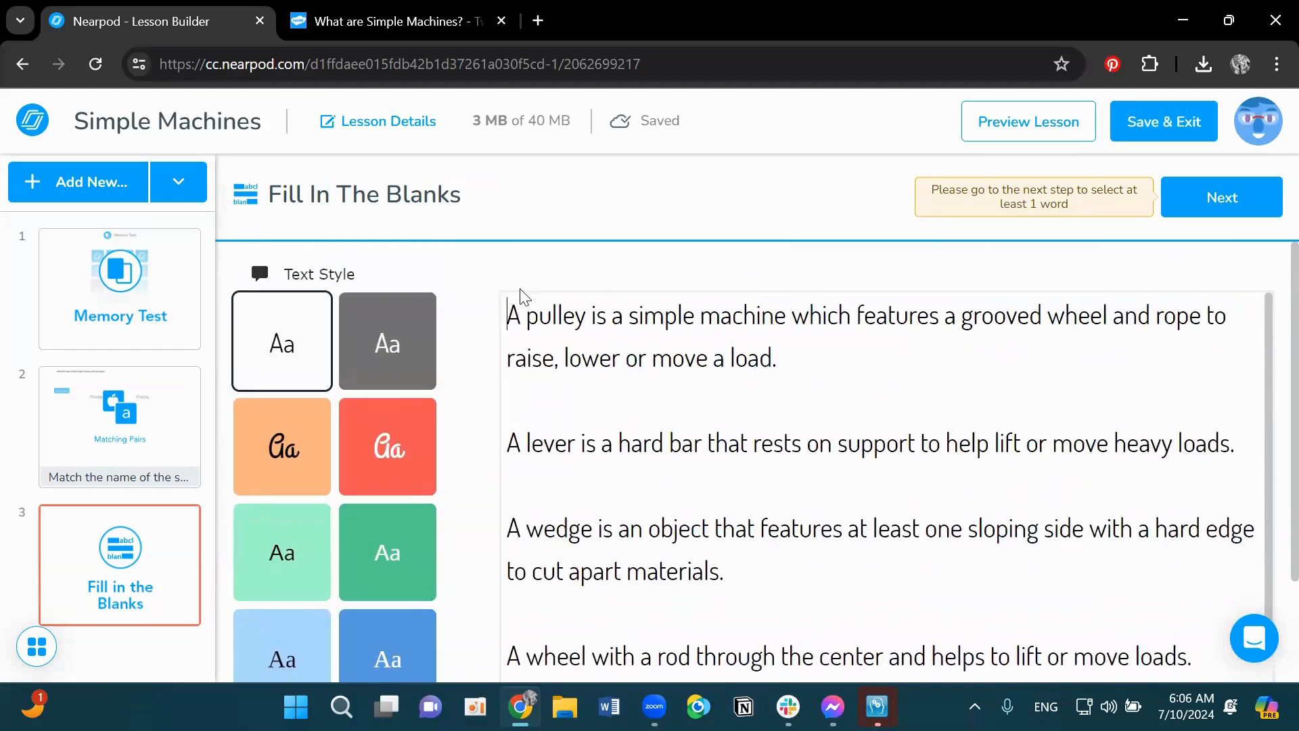
left_click(521, 301)
type("1. ")
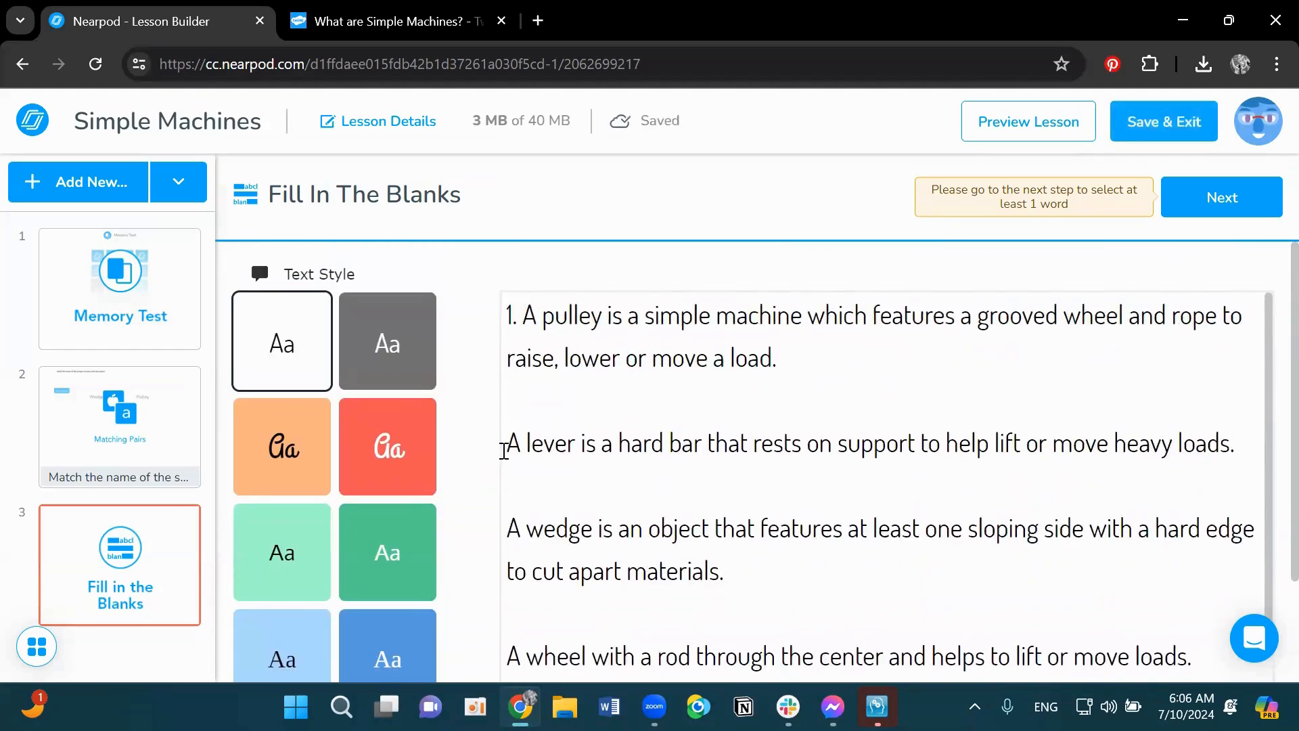
type("2.")
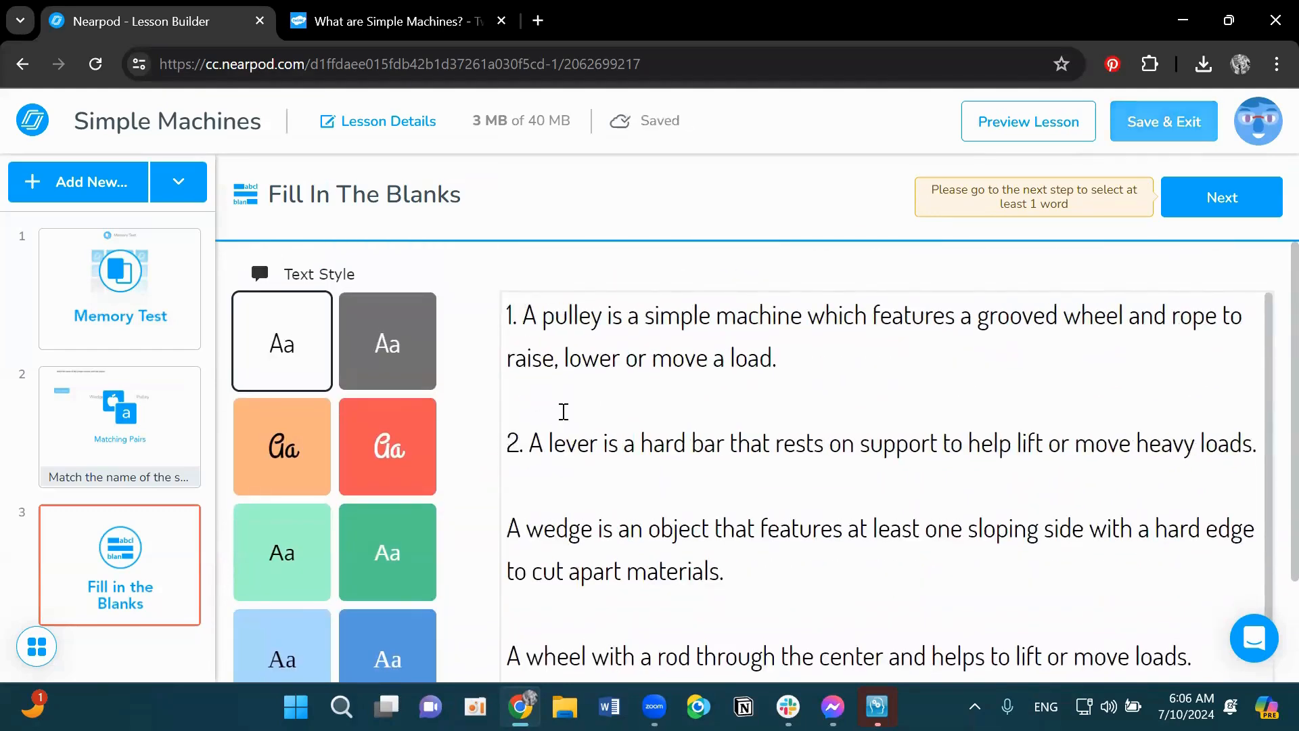
scroll(541, 423, "down", 2)
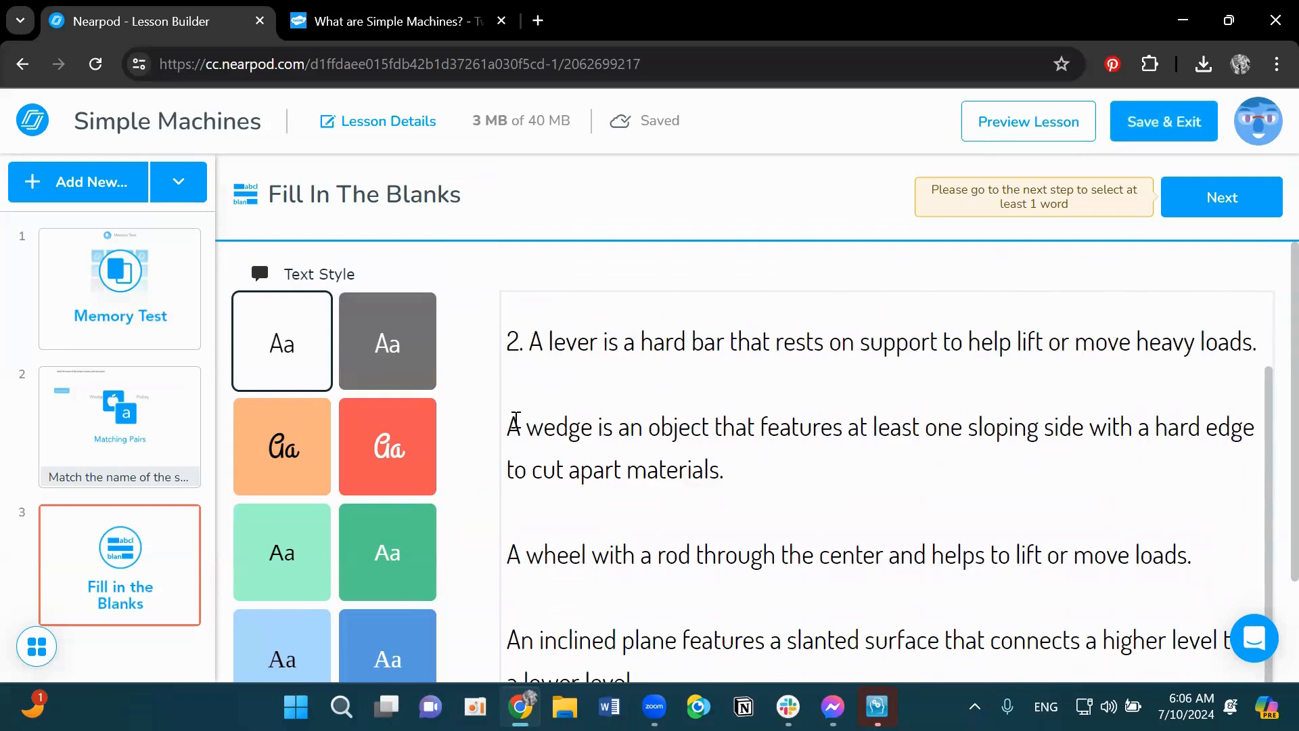
left_click(514, 422)
type("3.")
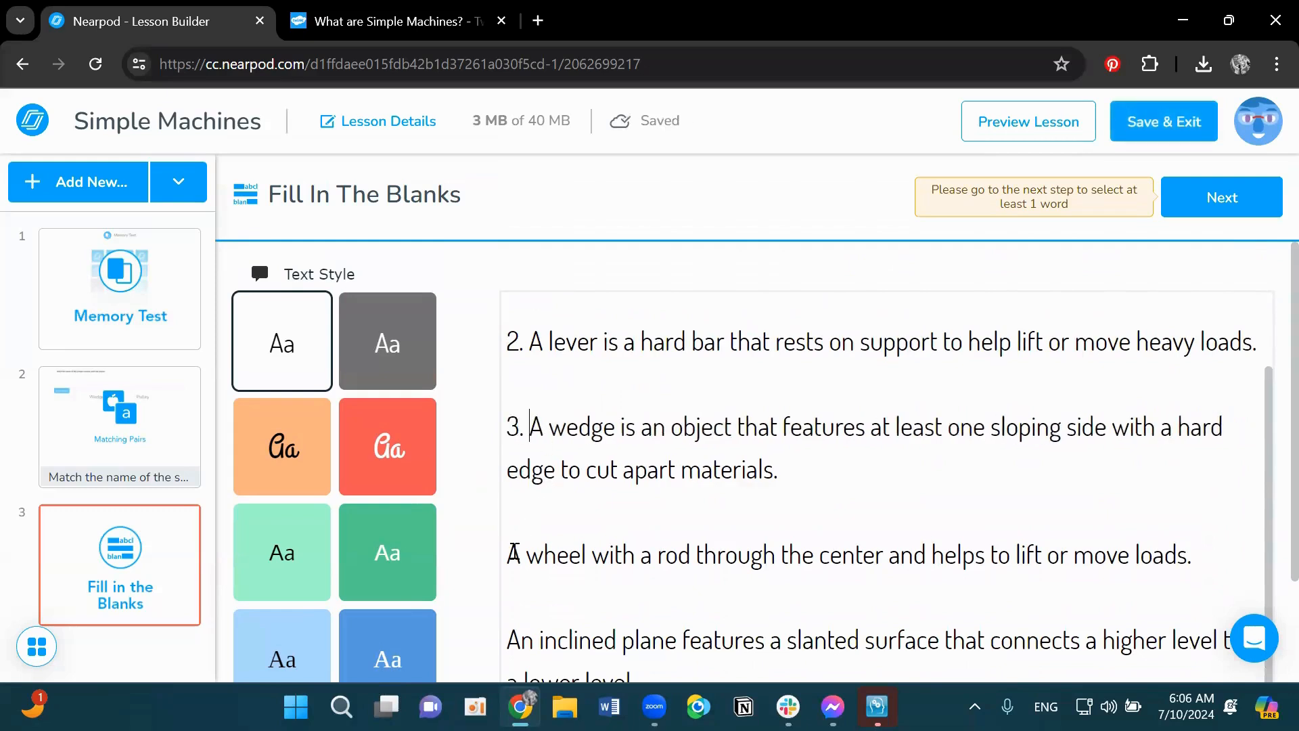
- Number the wheel, inclined plane and screw sentences 4., 5. and 6
left_click(515, 554)
type("4.")
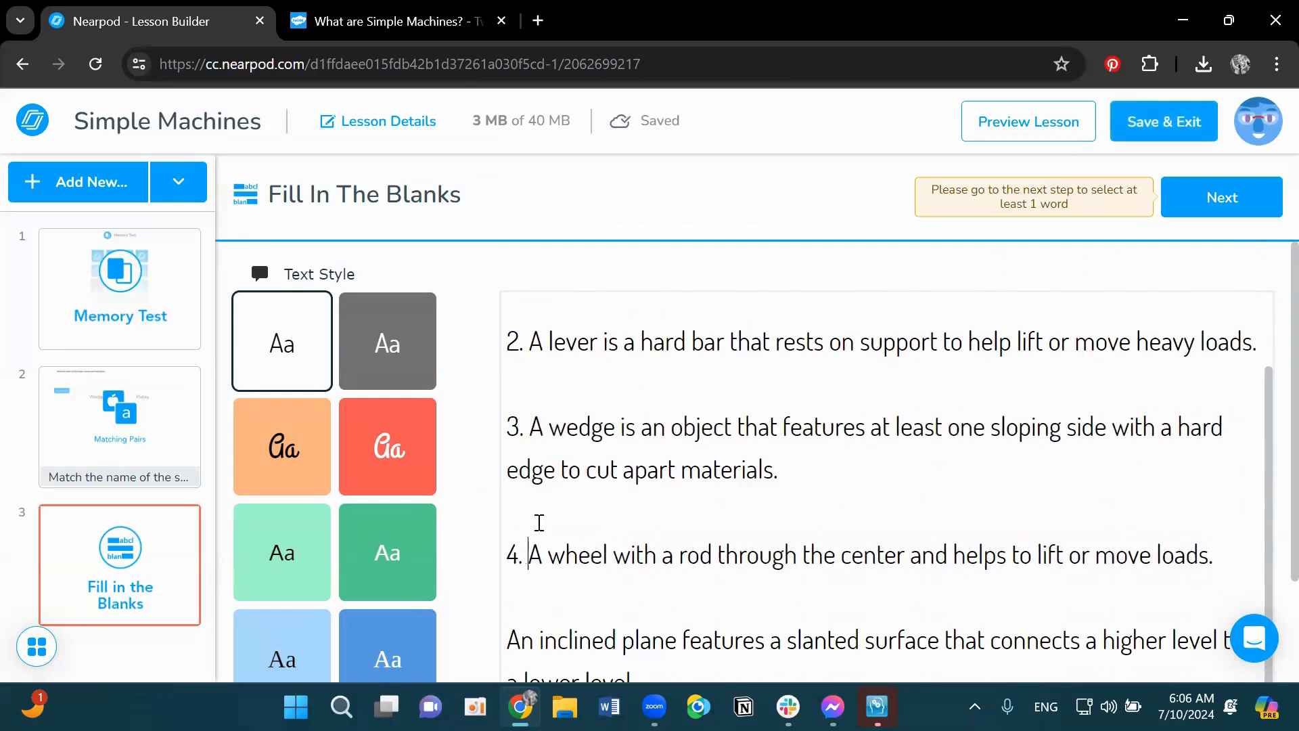
scroll(531, 515, "down", 1)
left_click(512, 565)
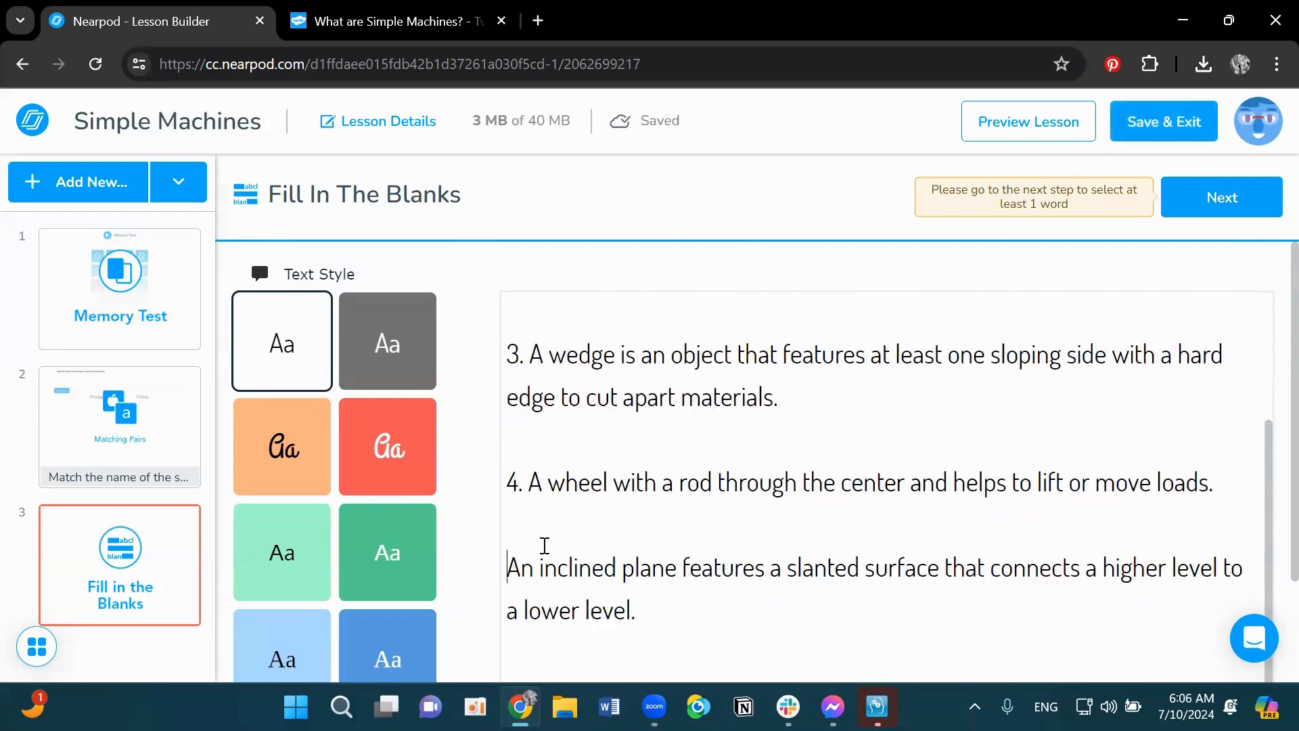
type("5.")
scroll(551, 535, "down", 2)
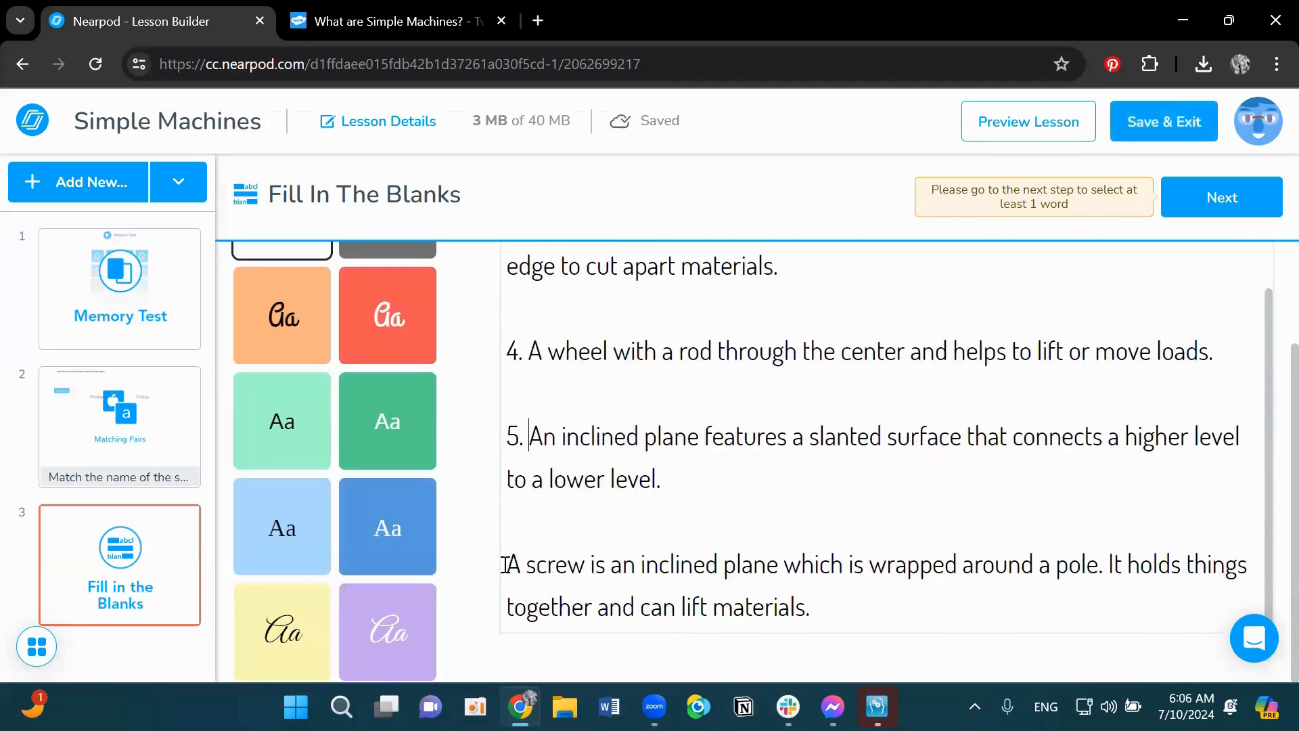
left_click(559, 533)
type("6.")
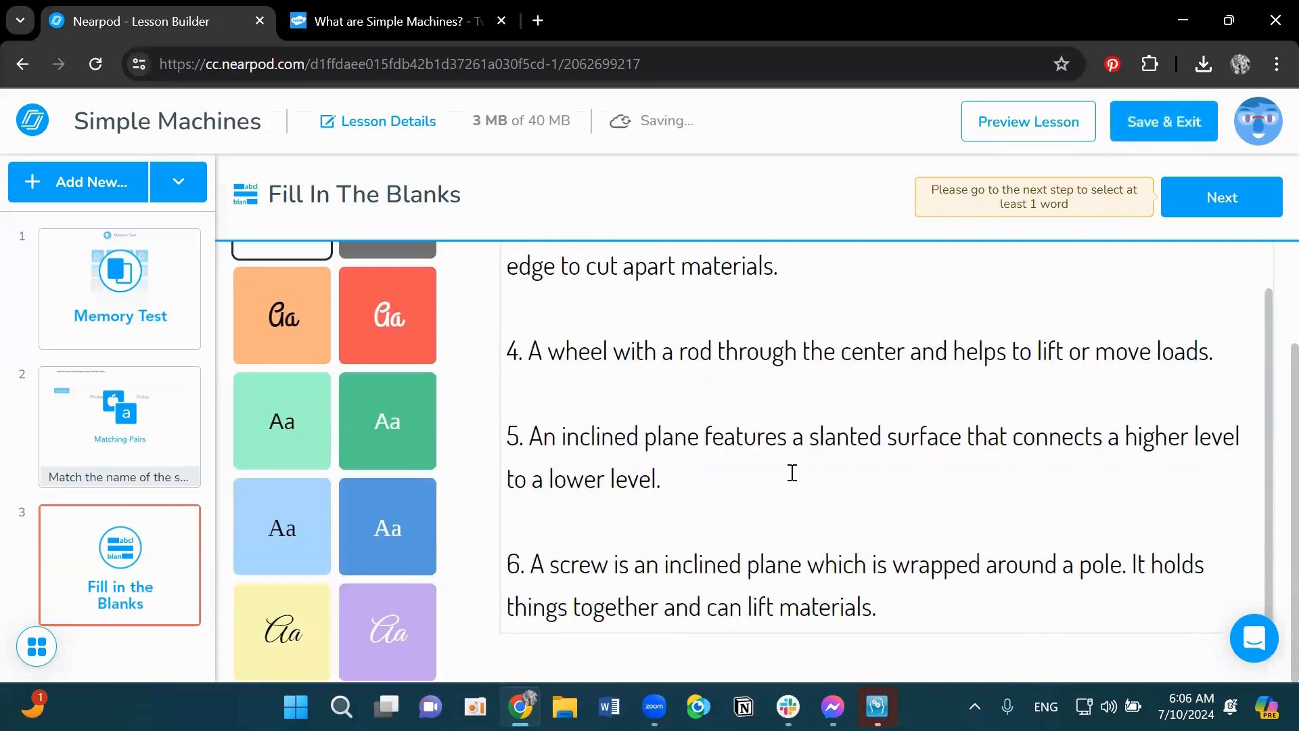
- Proceed to word selection and mark pulley, lever, wedge, wheel, inclined and screw as blanks for the word bank
left_click(1228, 198)
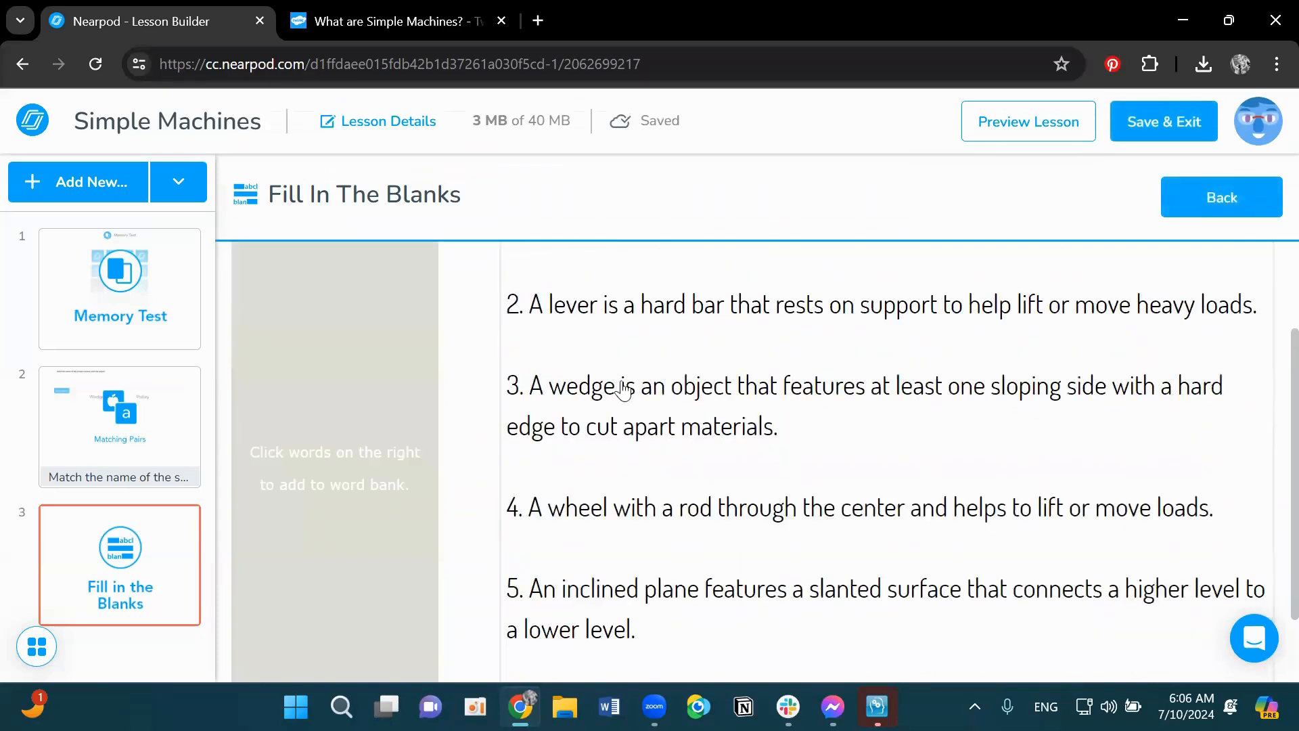
scroll(631, 390, "up", 3)
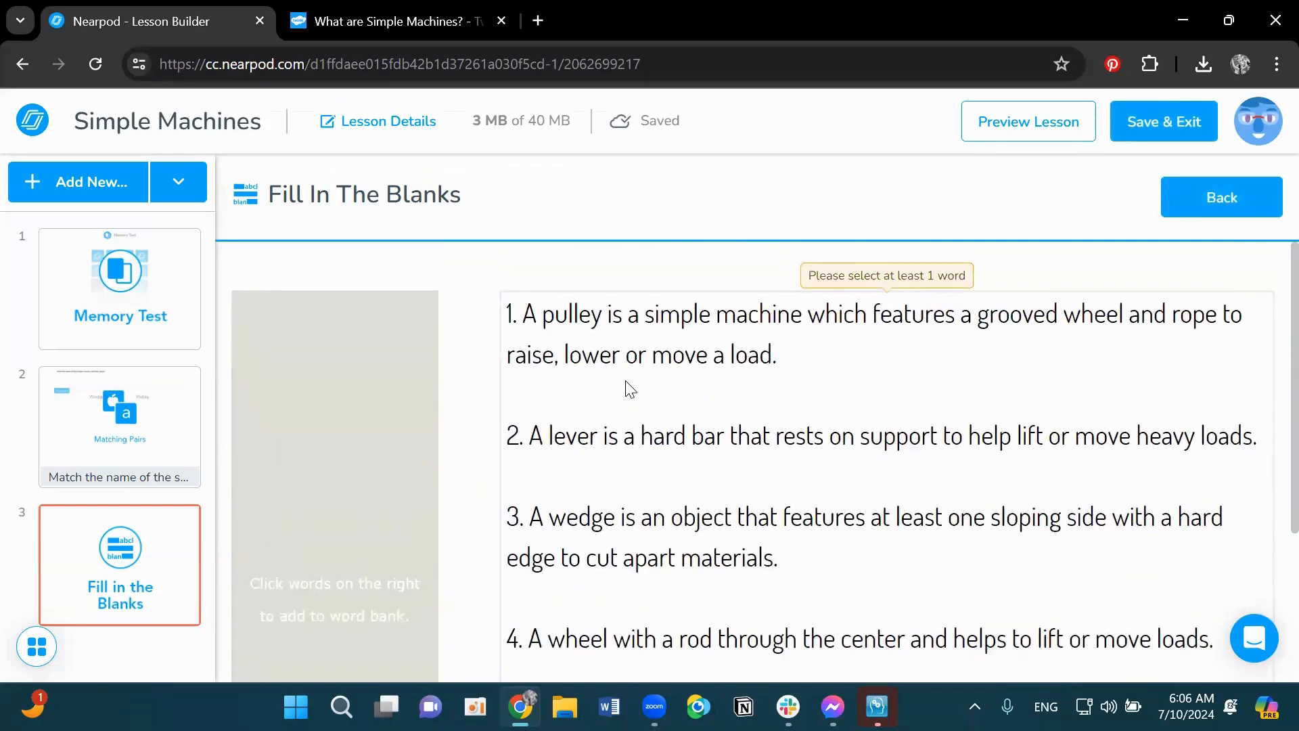
left_click(586, 320)
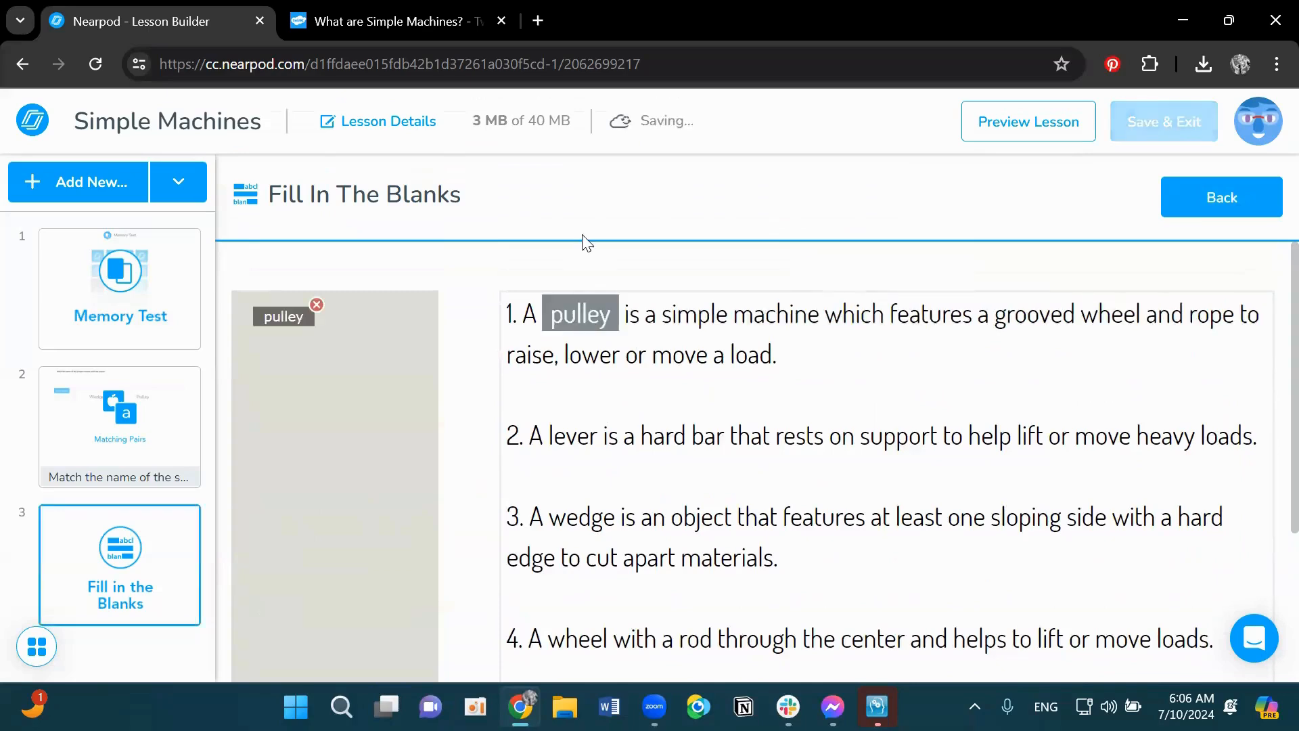
left_click(584, 439)
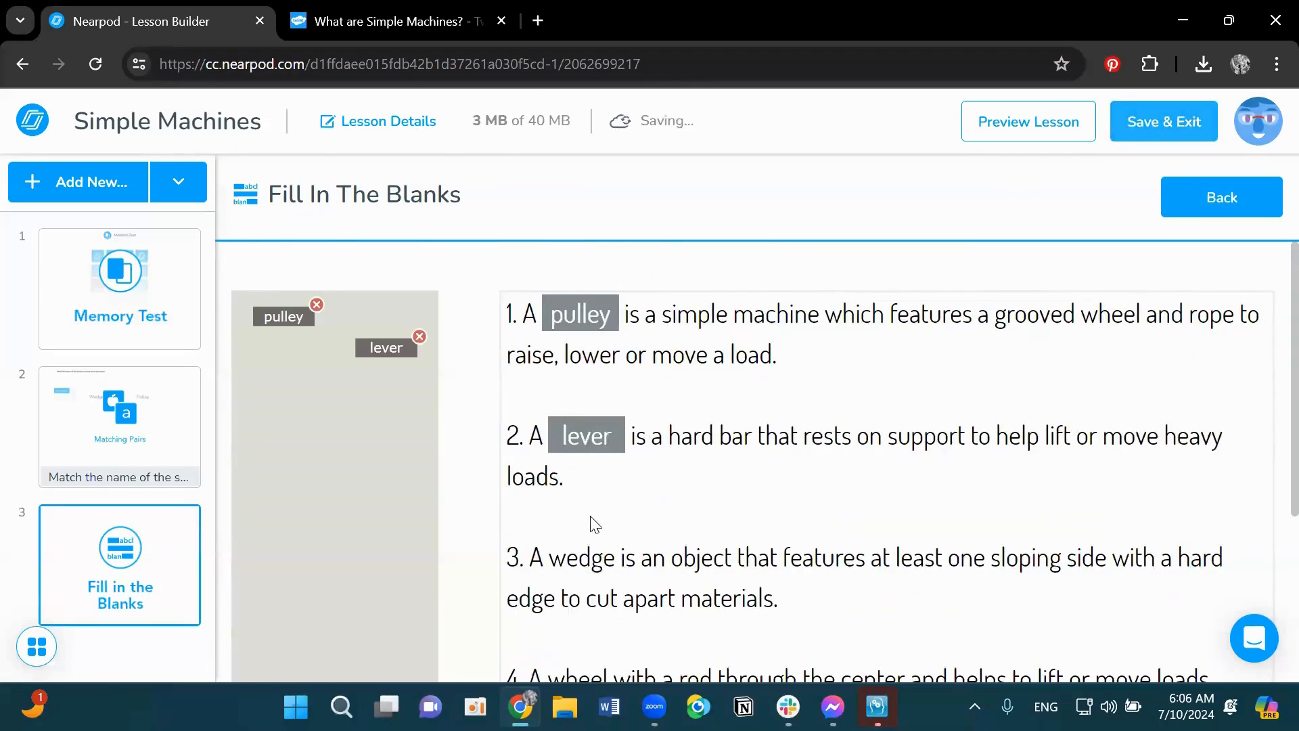
left_click(583, 557)
scroll(649, 493, "down", 4)
left_click(587, 414)
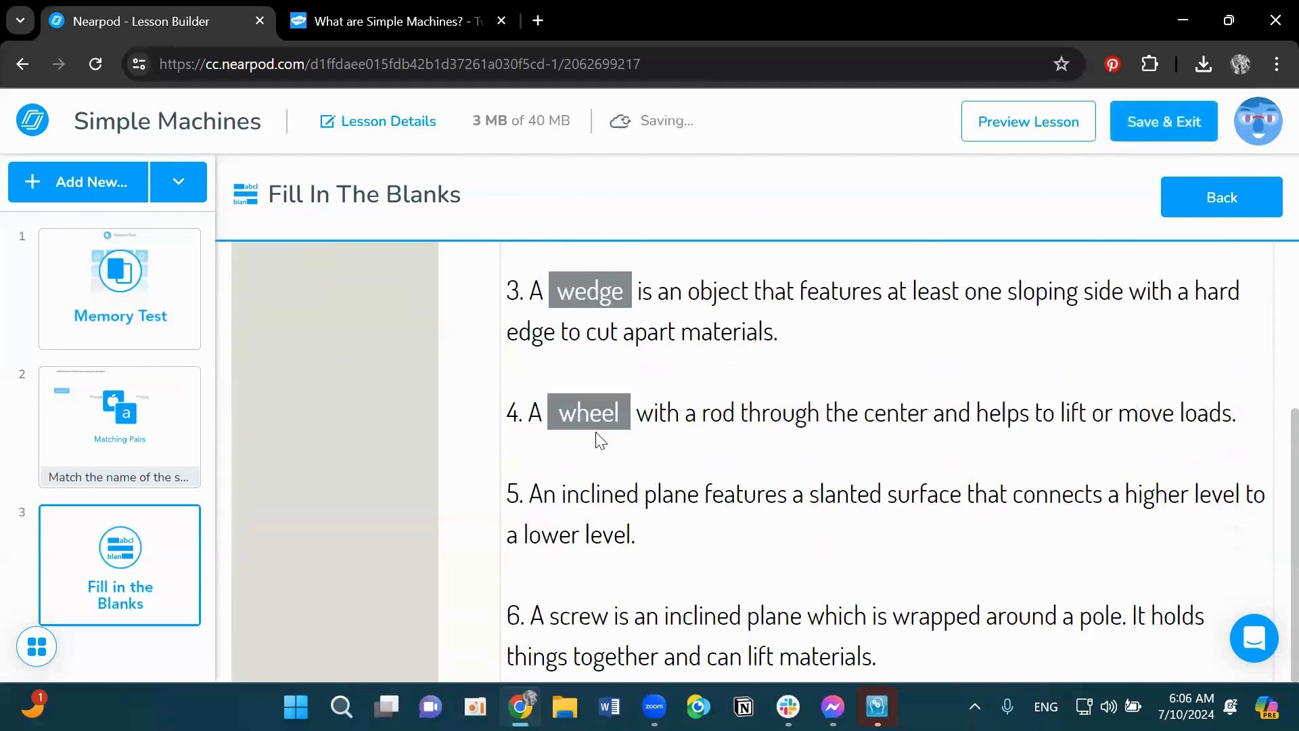
left_click(616, 504)
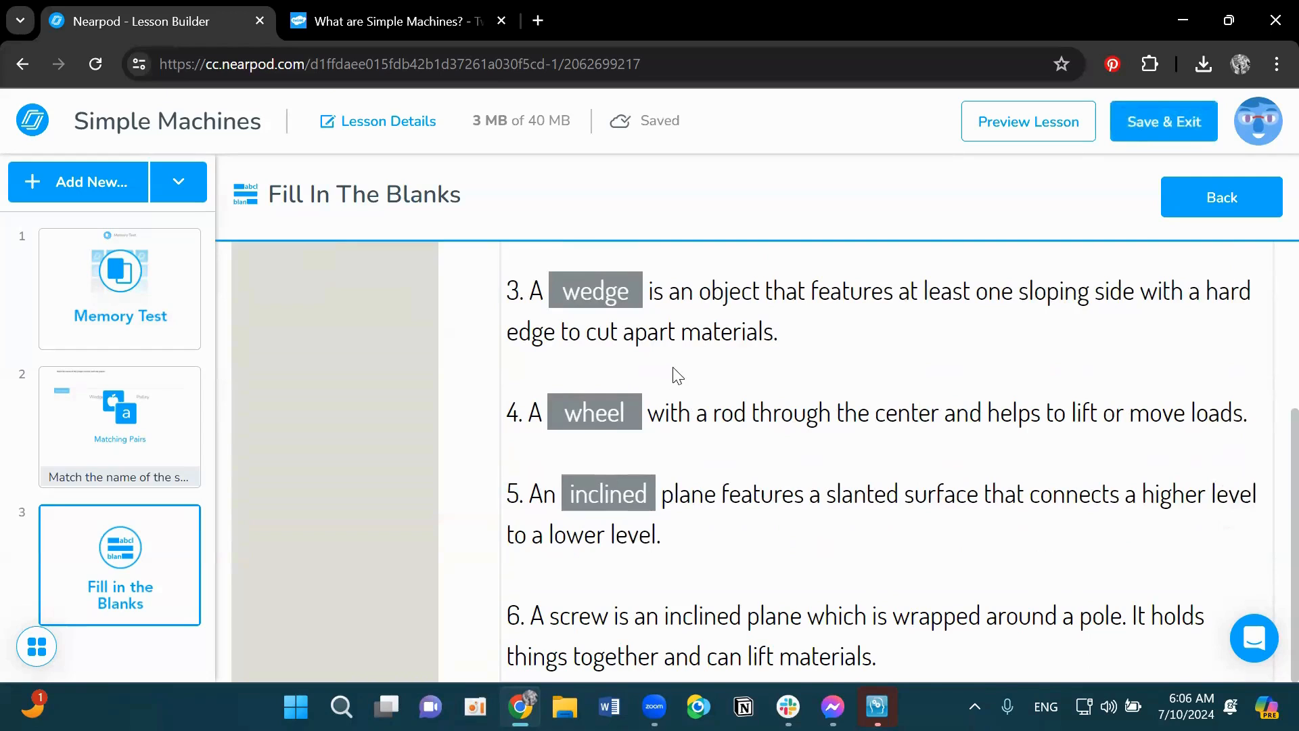
left_click(582, 621)
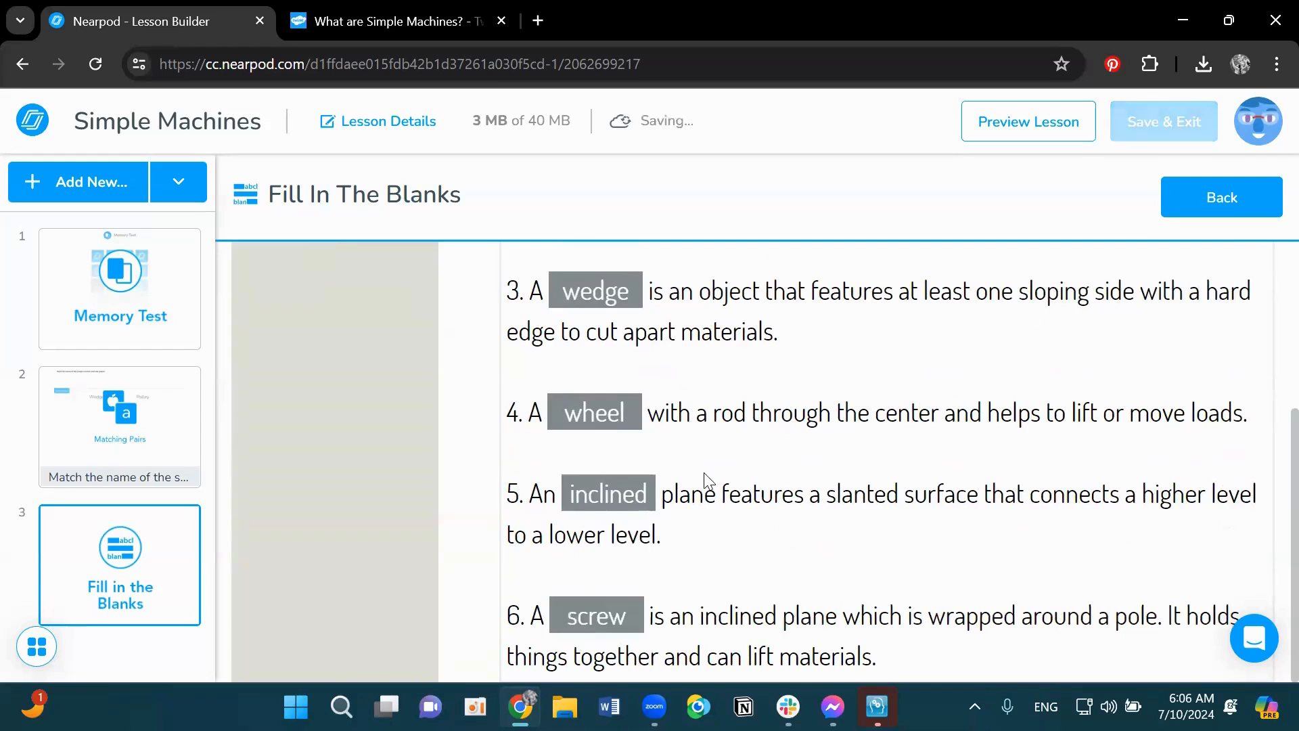
scroll(518, 411, "up", 4)
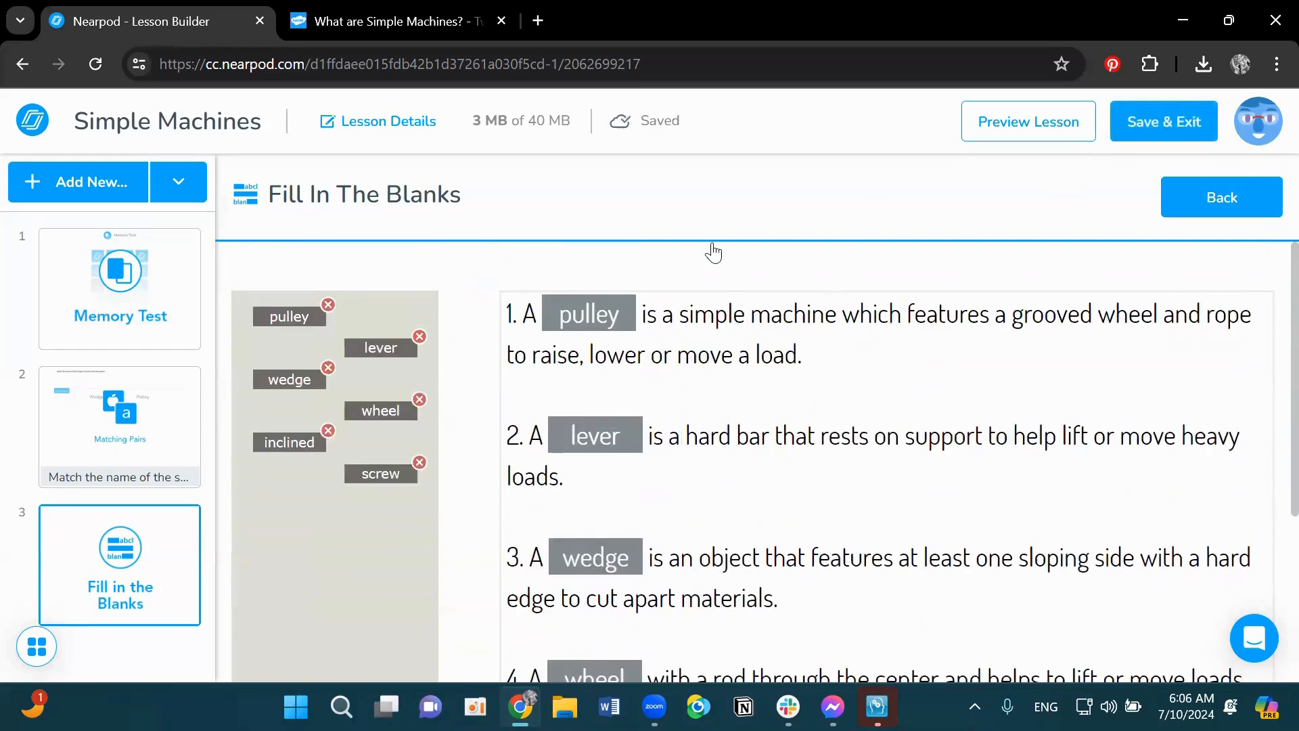